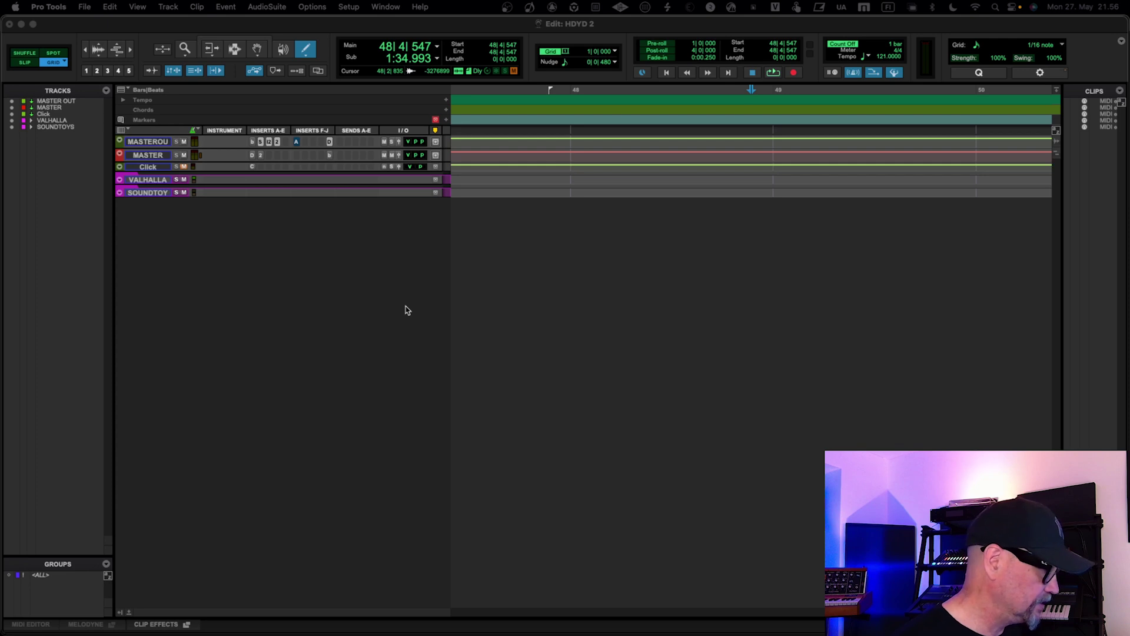
# Create one new track from the TR-8S preset in the My Synths track preset category
pyautogui.click(301, 281)
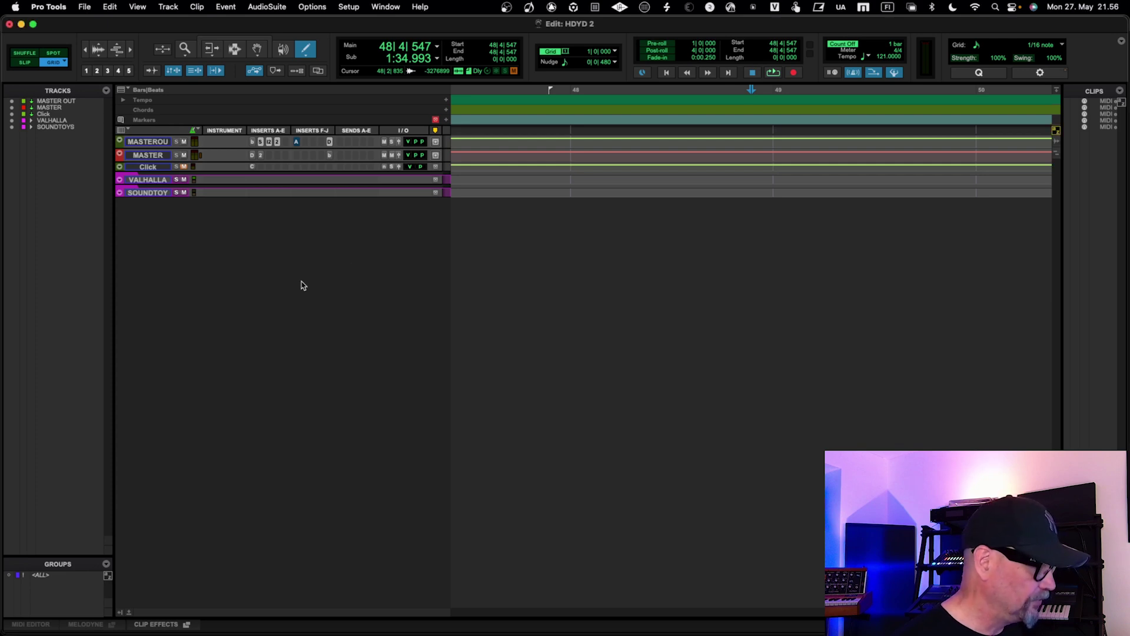
pyautogui.click(173, 8)
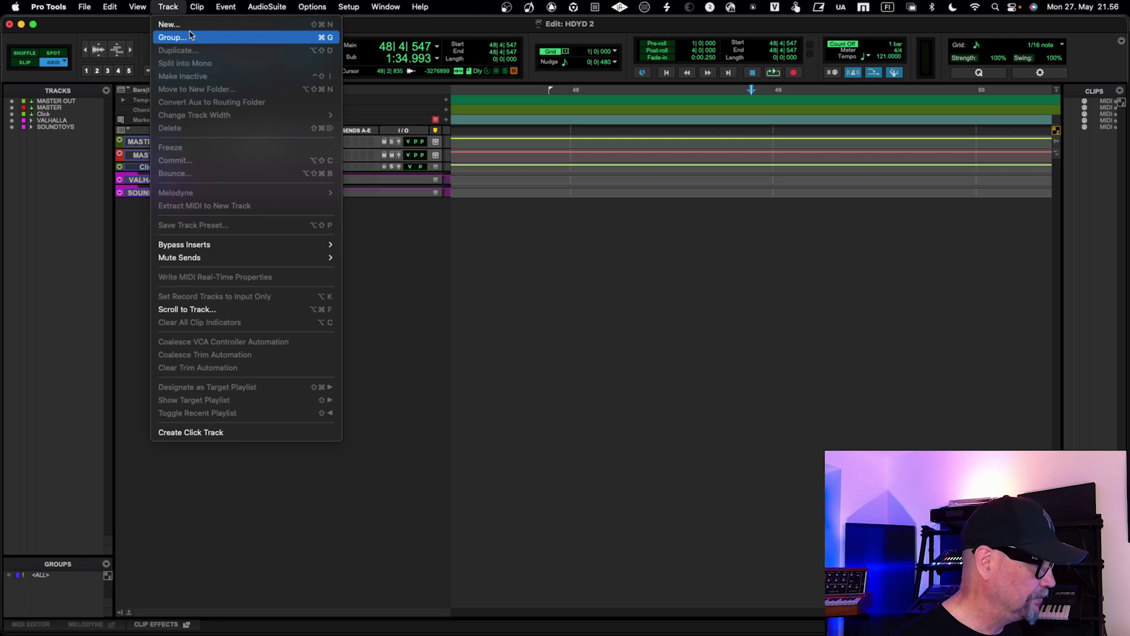
pyautogui.click(177, 24)
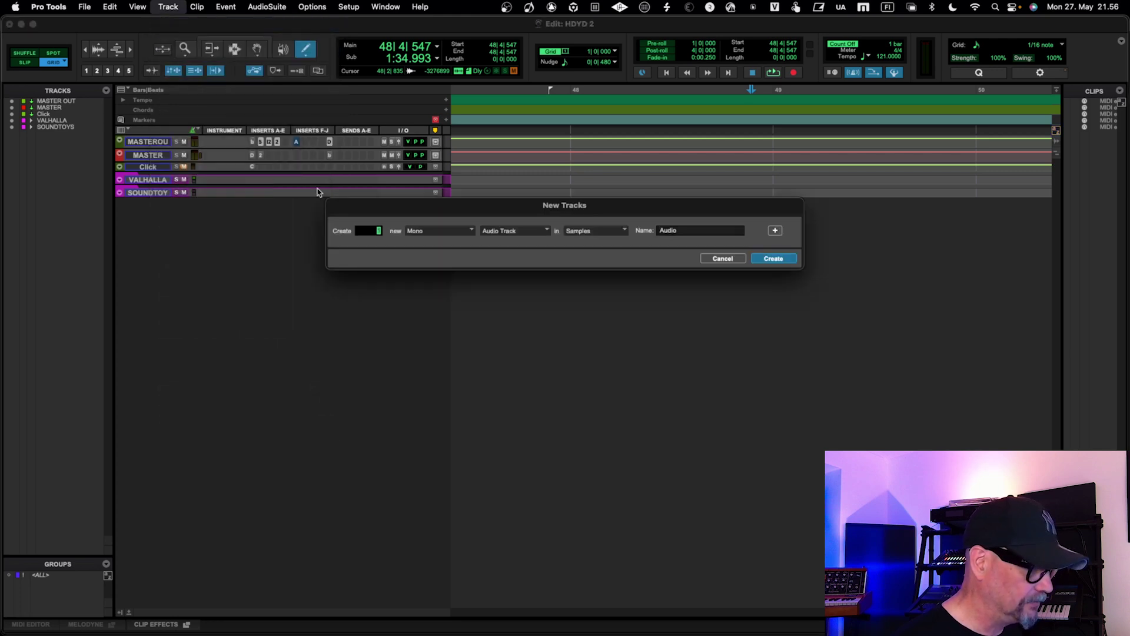
pyautogui.click(505, 233)
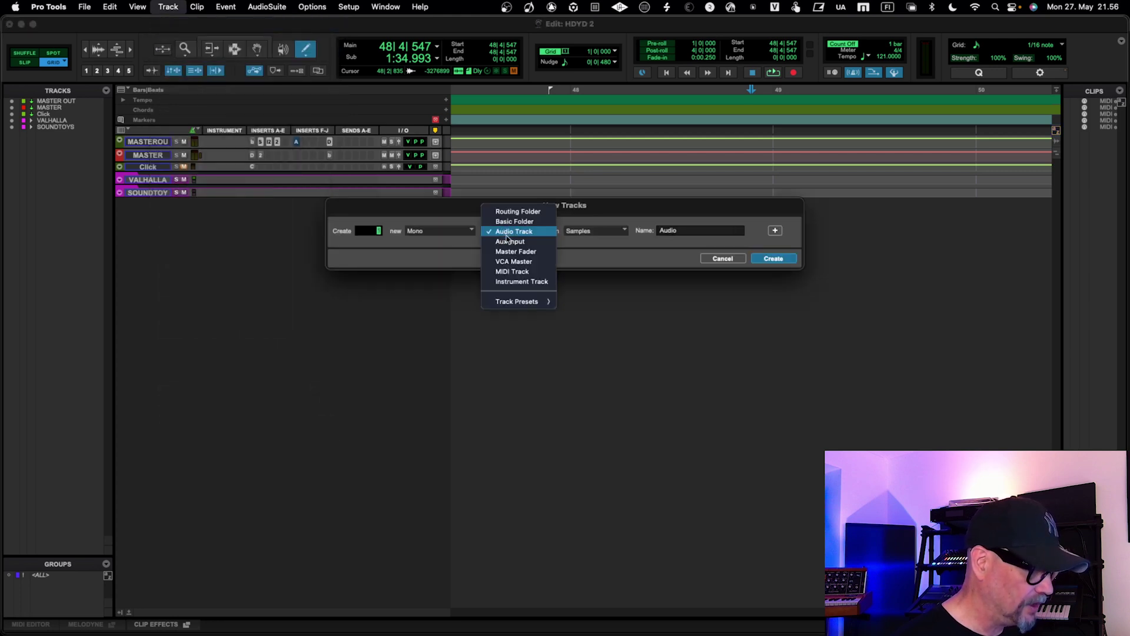
pyautogui.moveTo(520, 302)
pyautogui.moveTo(571, 317)
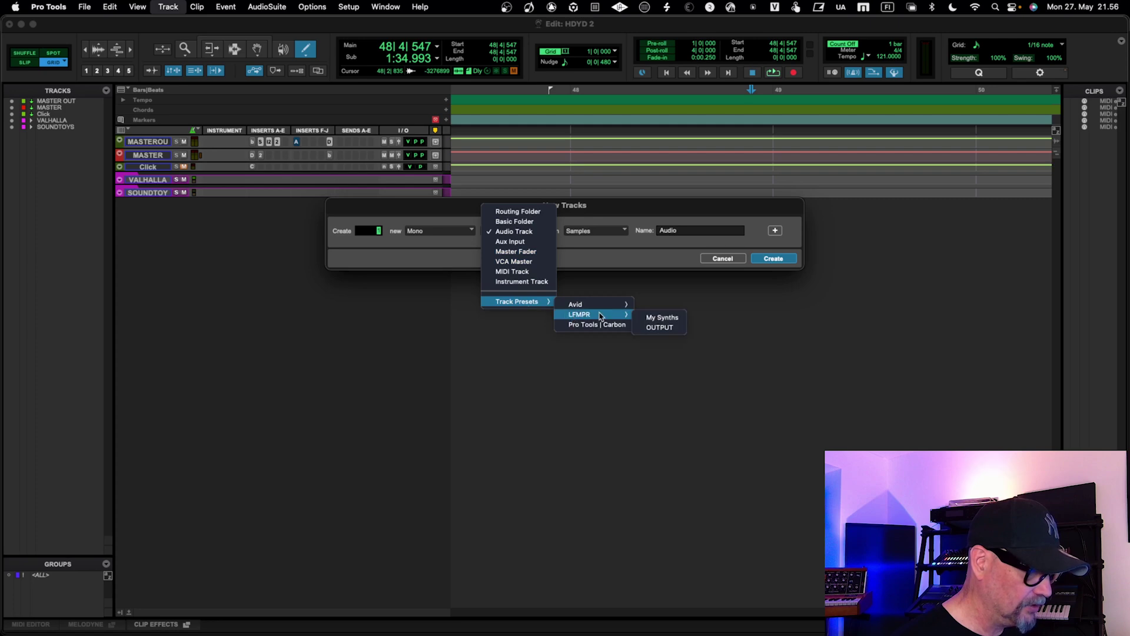
pyautogui.click(663, 325)
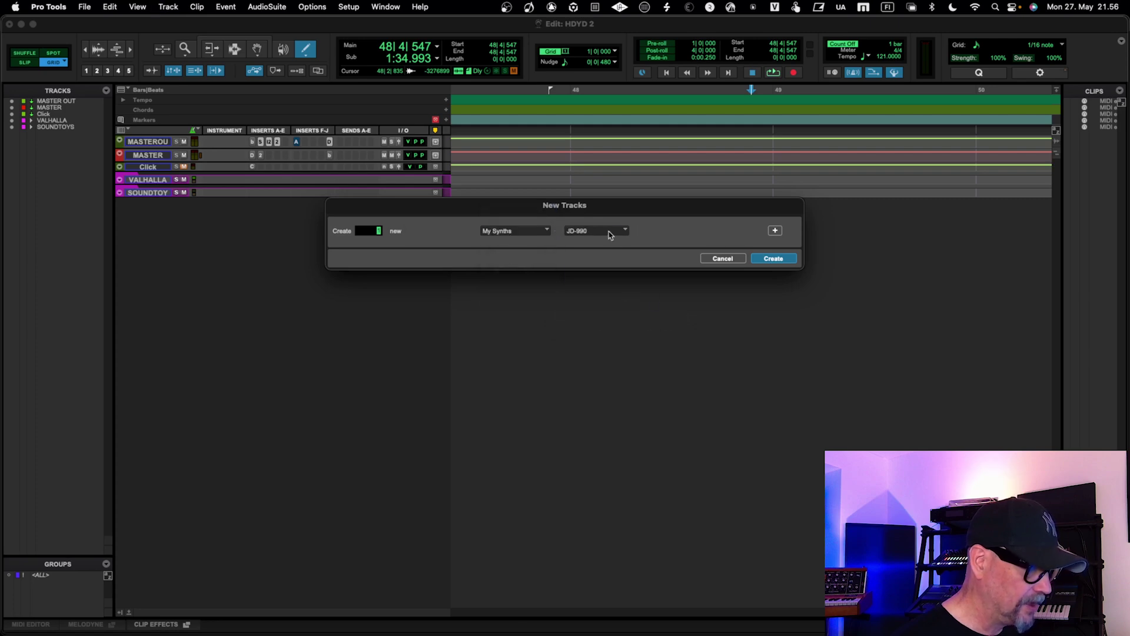
pyautogui.click(610, 235)
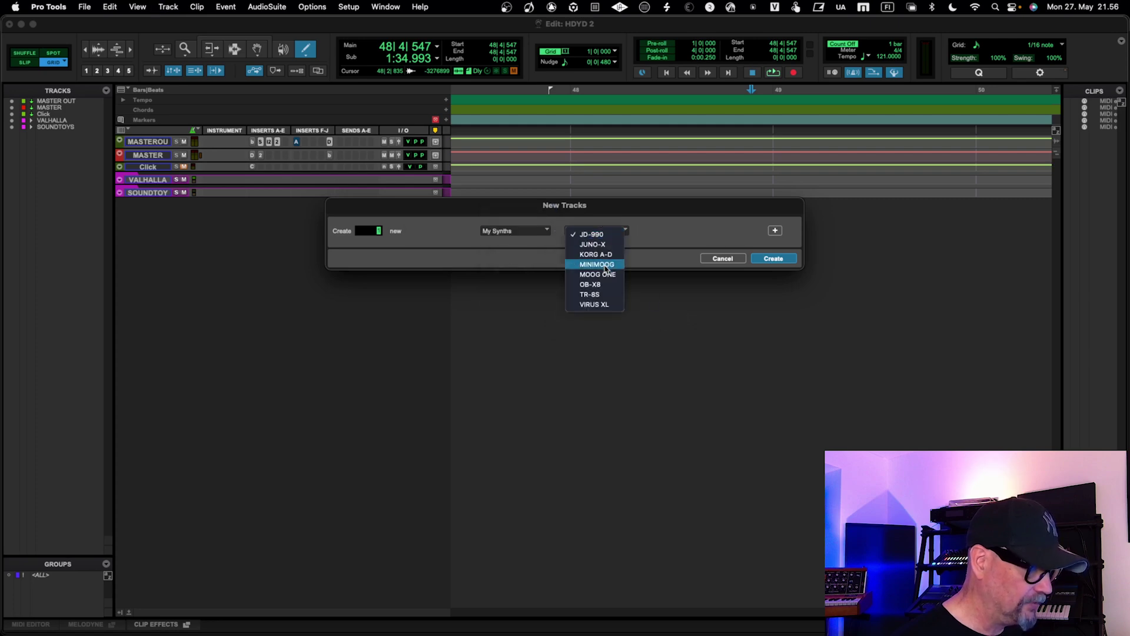
pyautogui.click(606, 295)
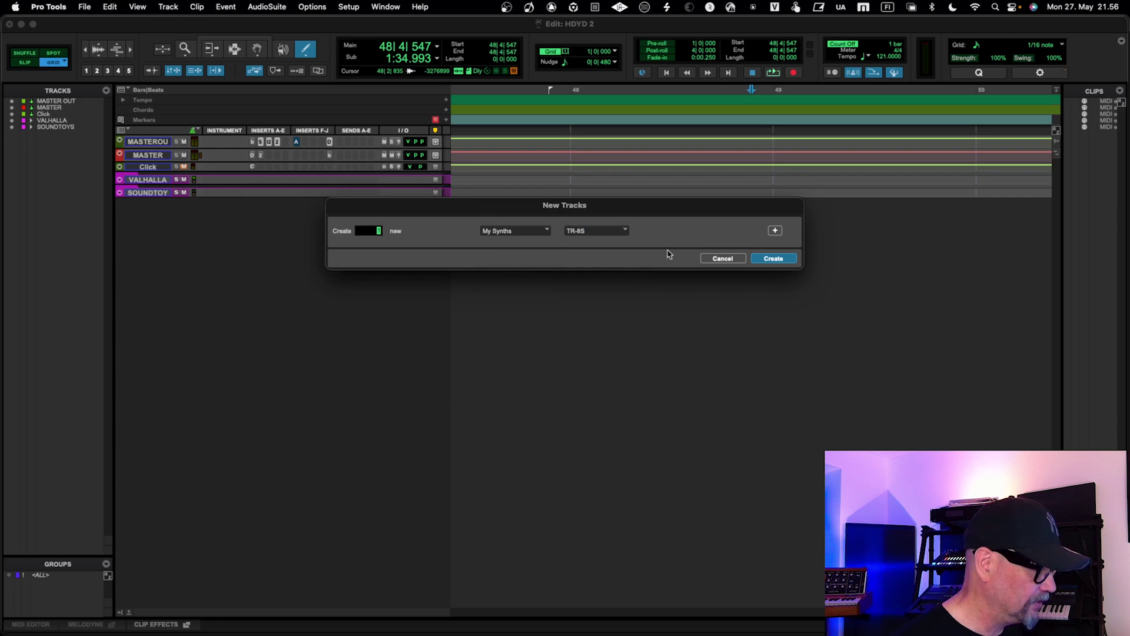
pyautogui.click(773, 258)
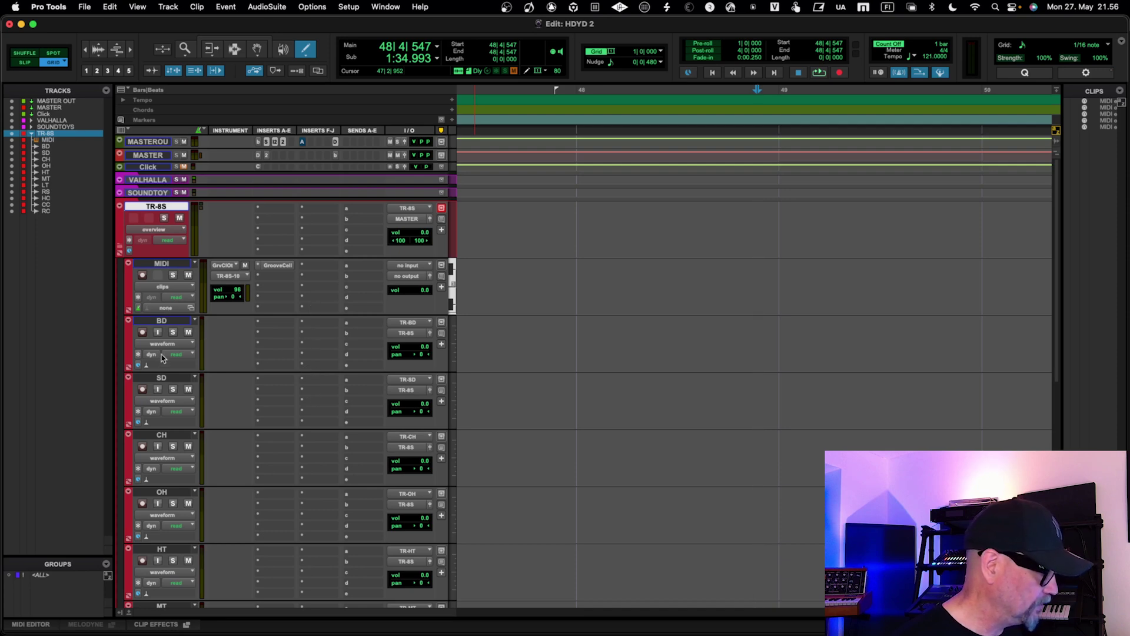
# Turn on input monitoring for every TR-8S drum audio track, from BD through RC
pyautogui.click(158, 333)
pyautogui.click(158, 389)
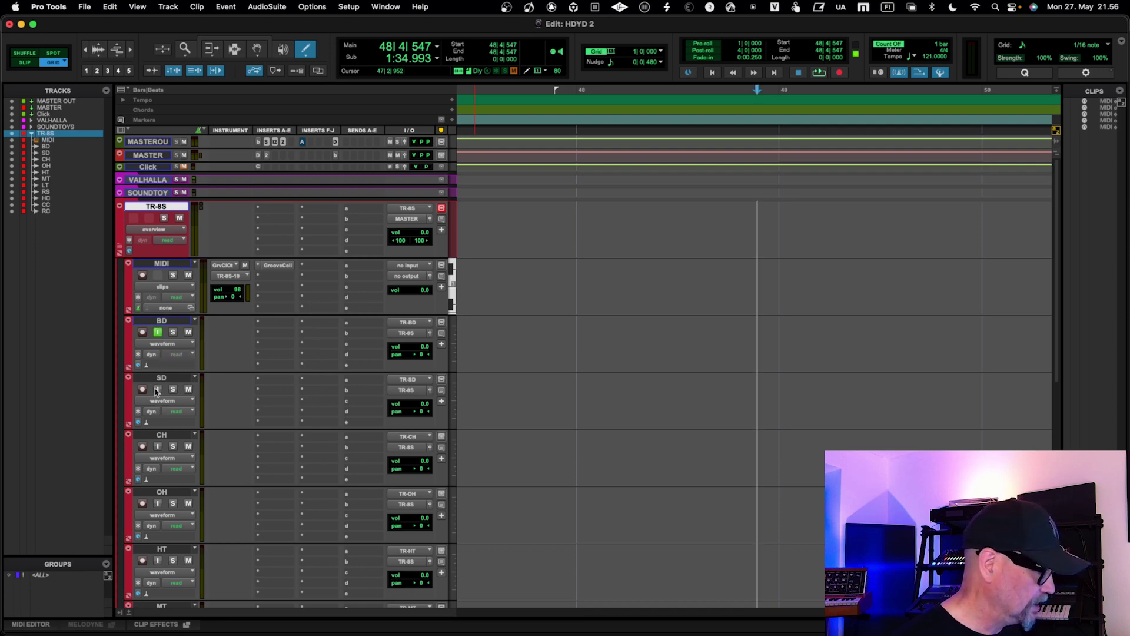
pyautogui.click(158, 446)
pyautogui.click(158, 504)
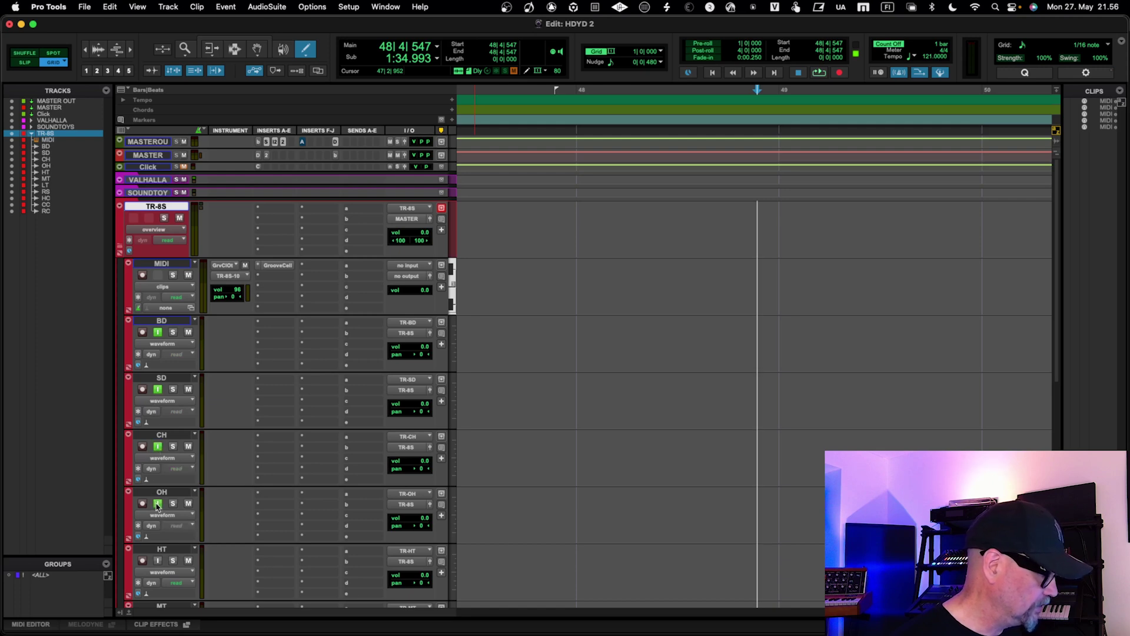
pyautogui.scroll(-5, 207, 477)
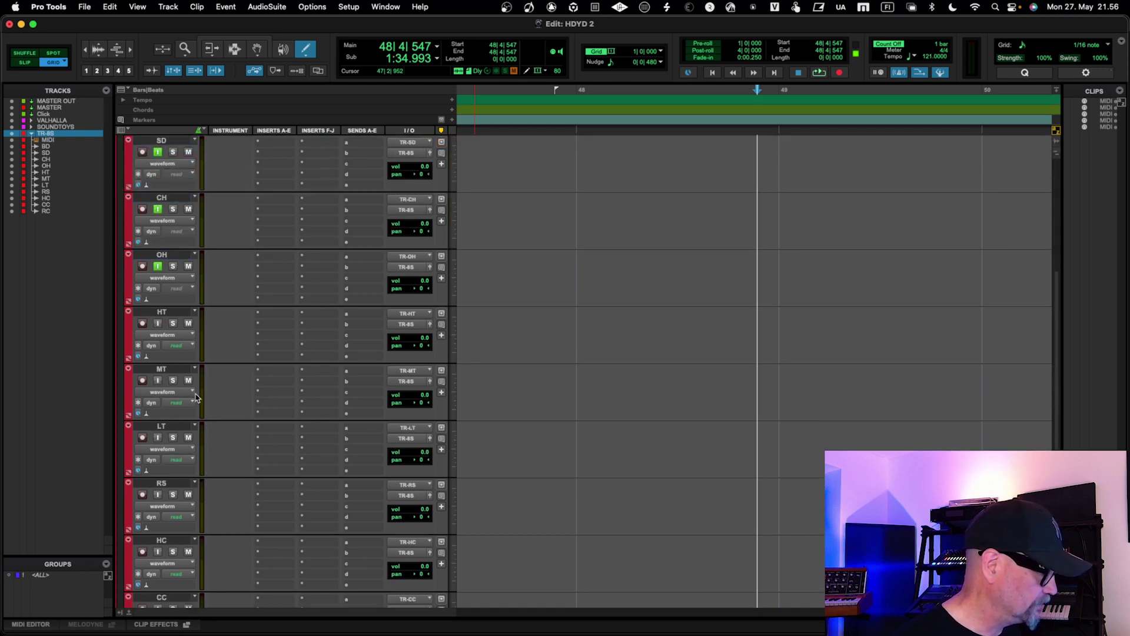
pyautogui.click(158, 323)
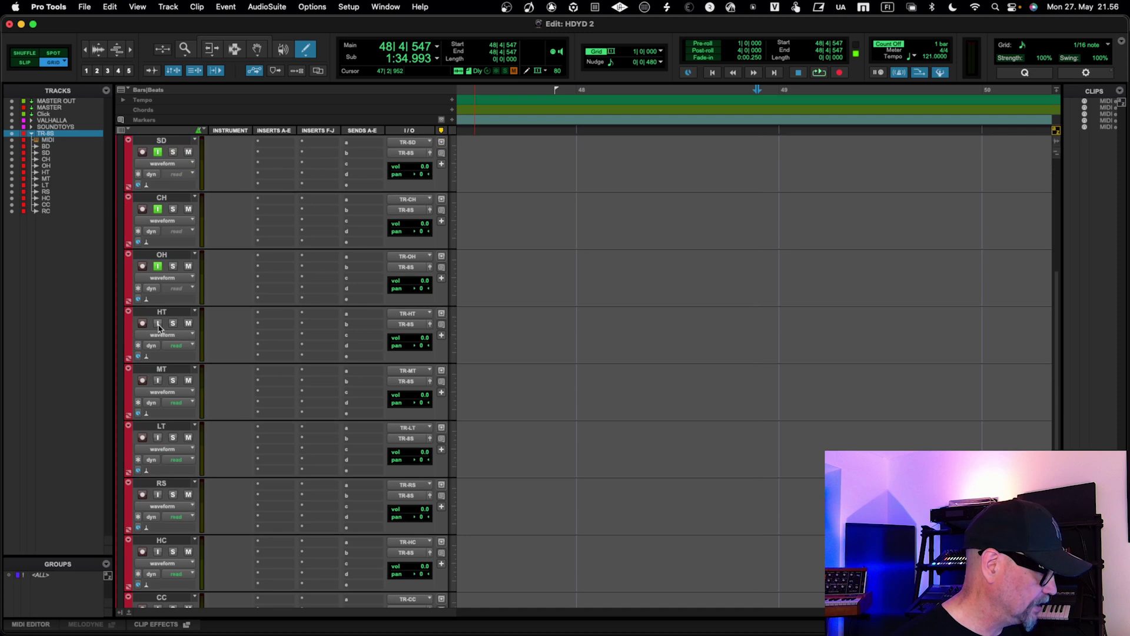
pyautogui.click(157, 380)
pyautogui.click(157, 439)
pyautogui.click(159, 496)
pyautogui.scroll(-6, 240, 507)
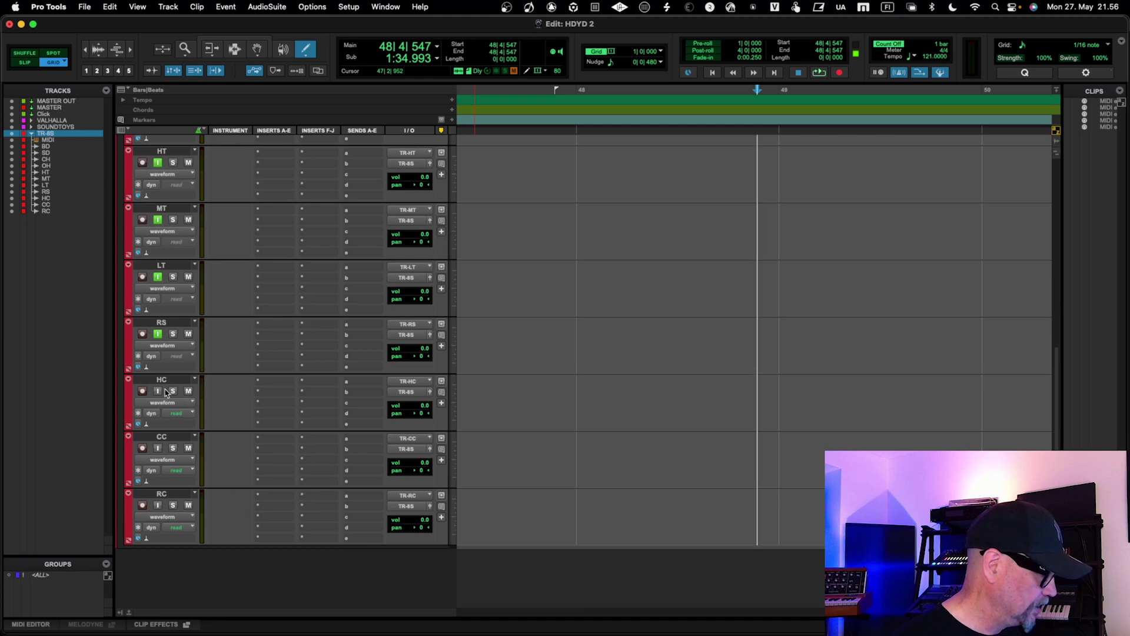
pyautogui.click(157, 391)
pyautogui.click(157, 448)
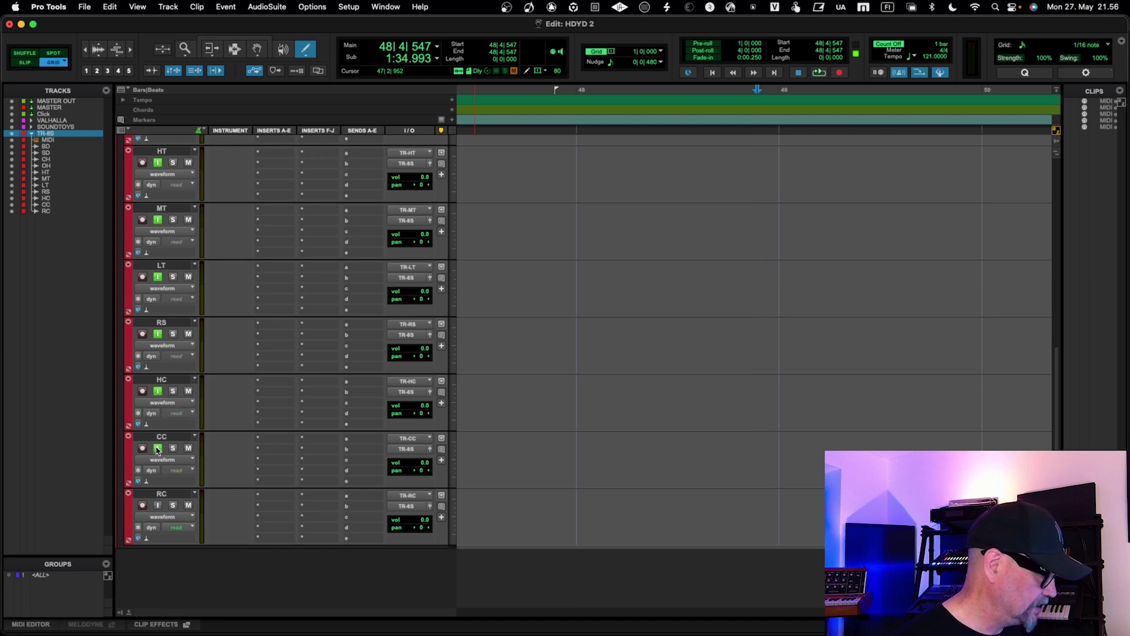
pyautogui.click(159, 506)
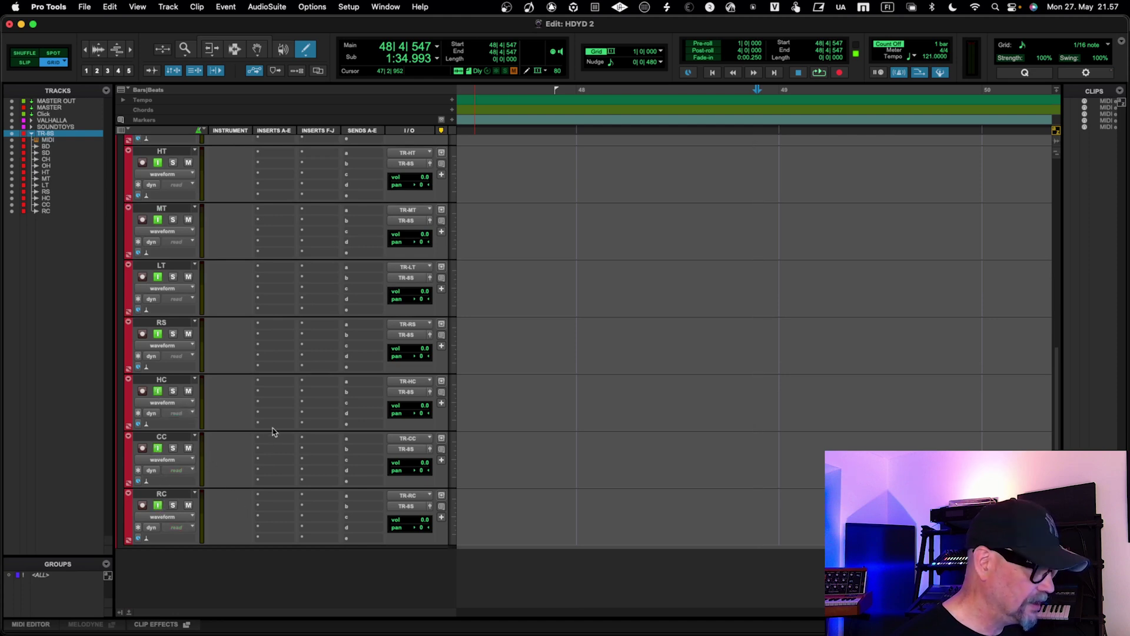
# Review the individual TR-8S input paths in the I/O Setup and close the dialog
pyautogui.scroll(10, 275, 414)
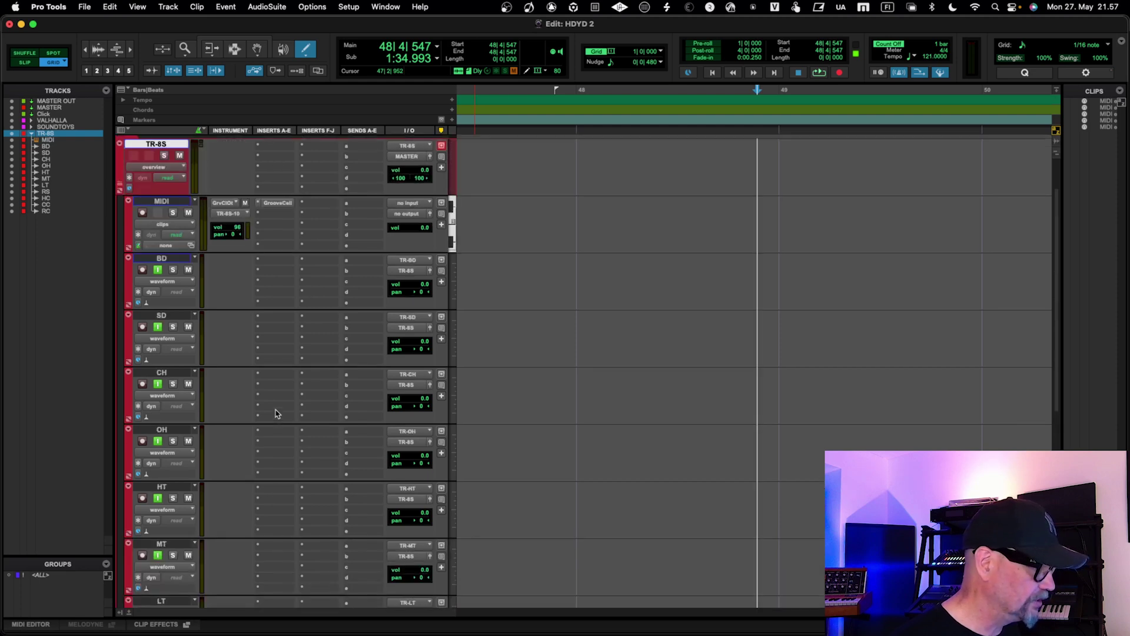
pyautogui.scroll(2, 275, 414)
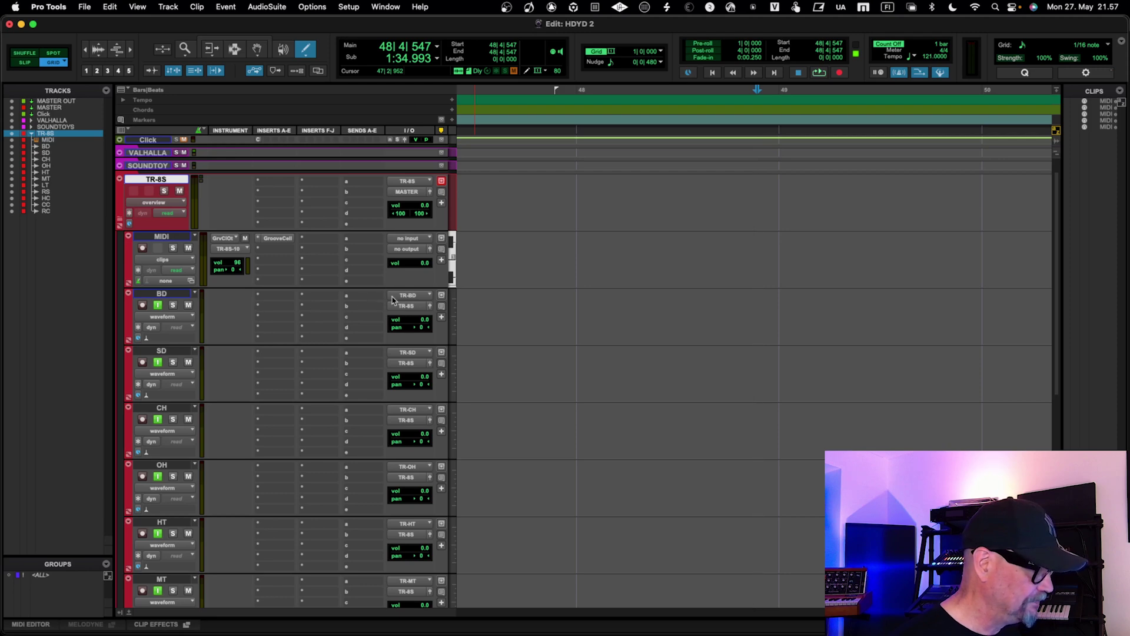
pyautogui.click(349, 6)
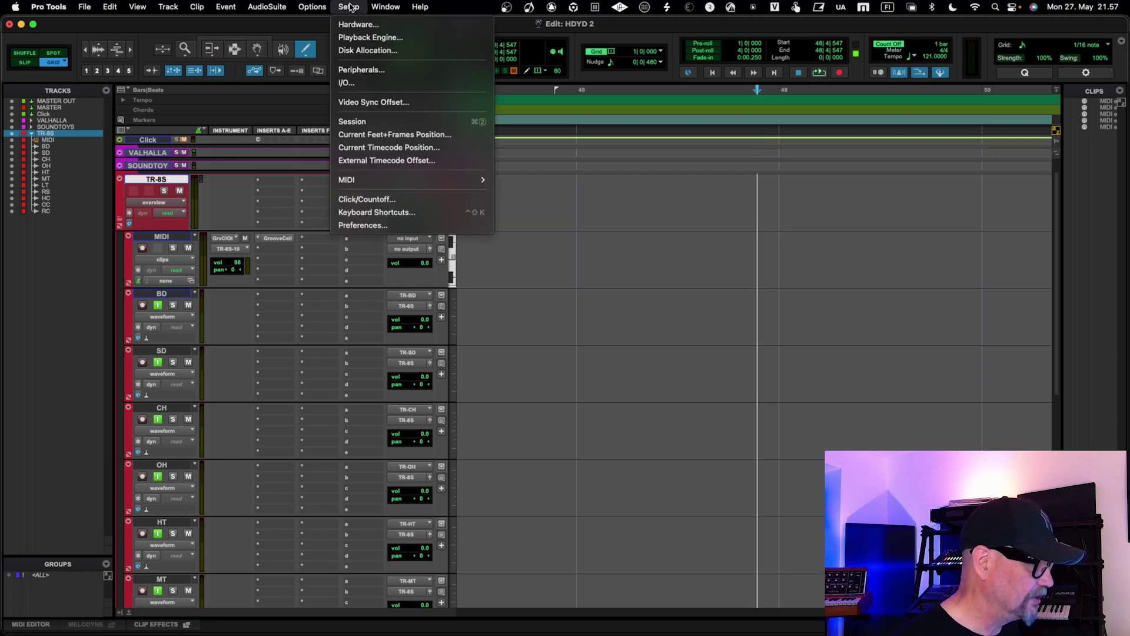
pyautogui.click(353, 83)
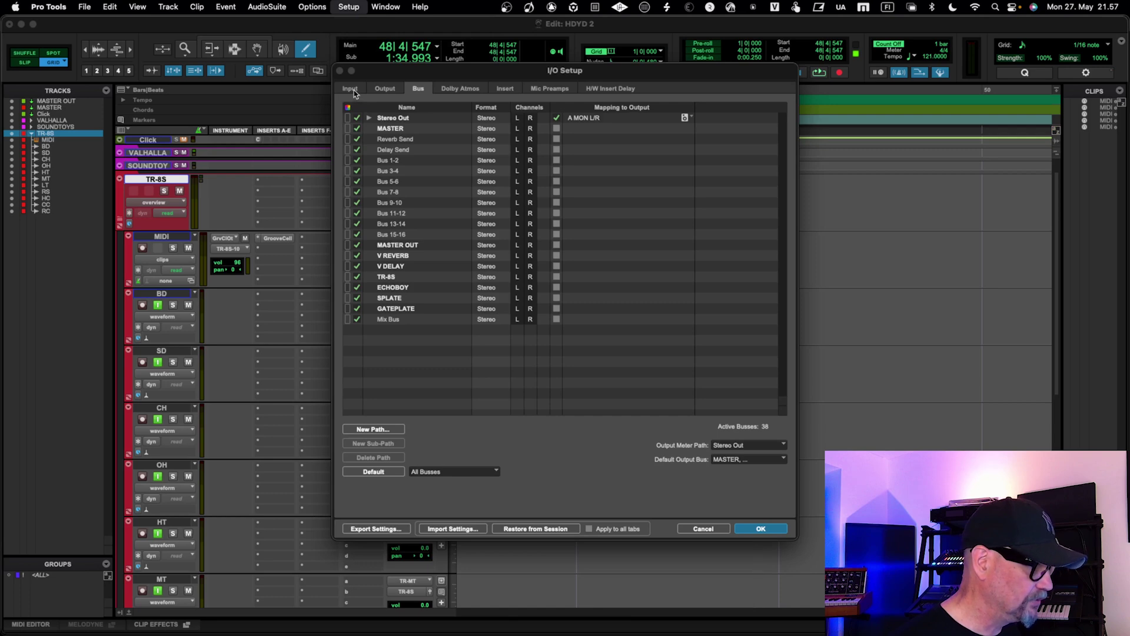
pyautogui.click(352, 89)
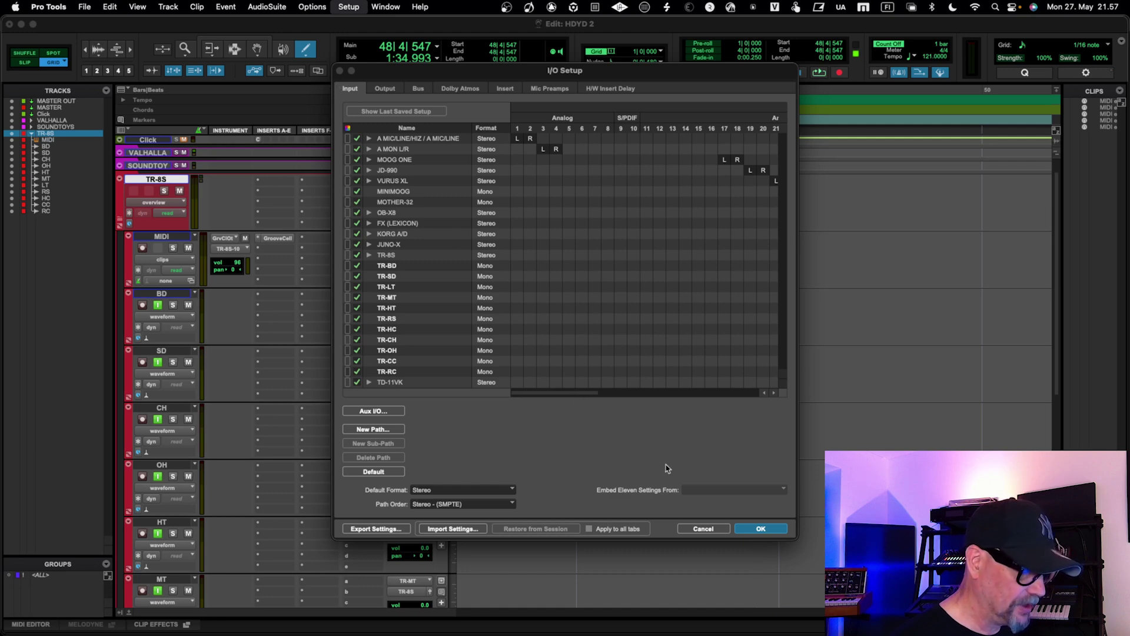
pyautogui.click(758, 528)
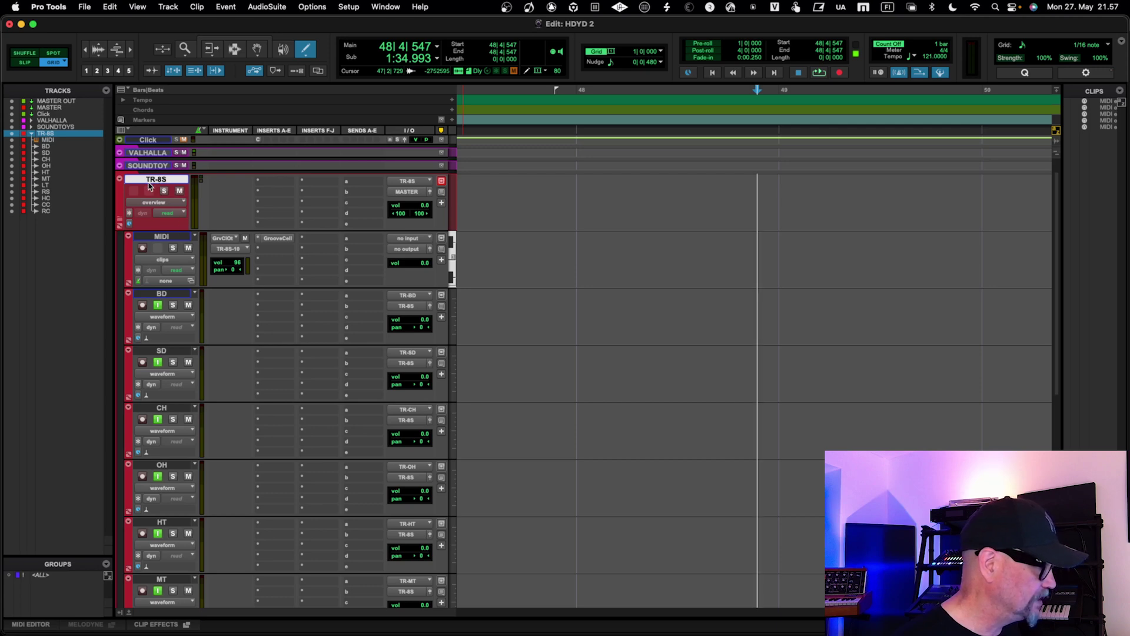
# Collapse the TR-8S folder track and expand it again
pyautogui.click(120, 193)
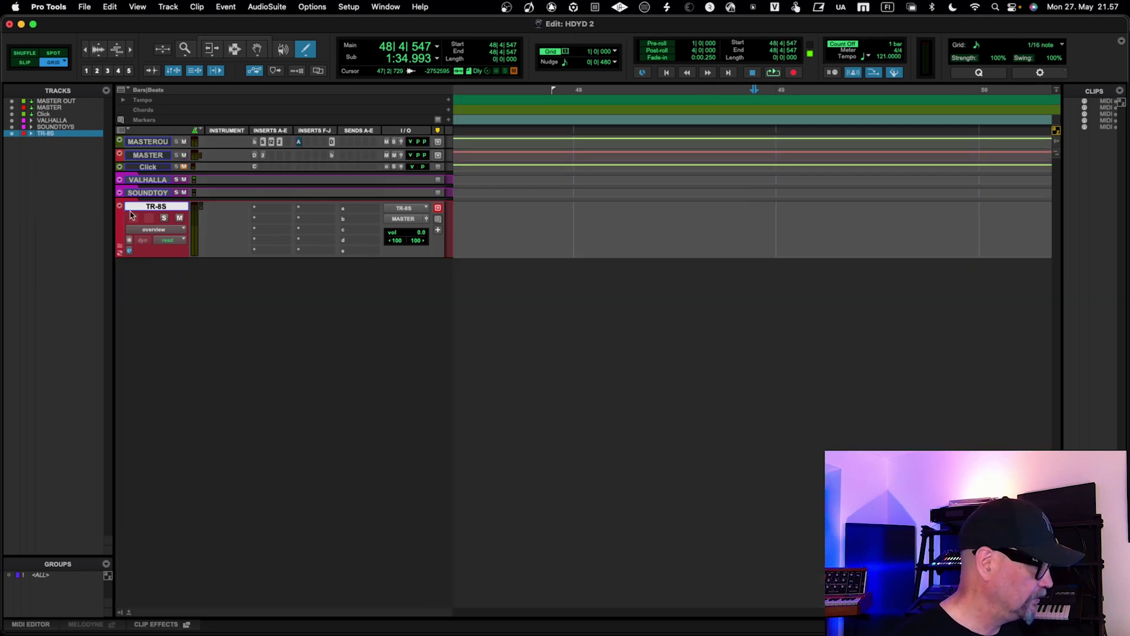
pyautogui.hotkey('shift', 'f')
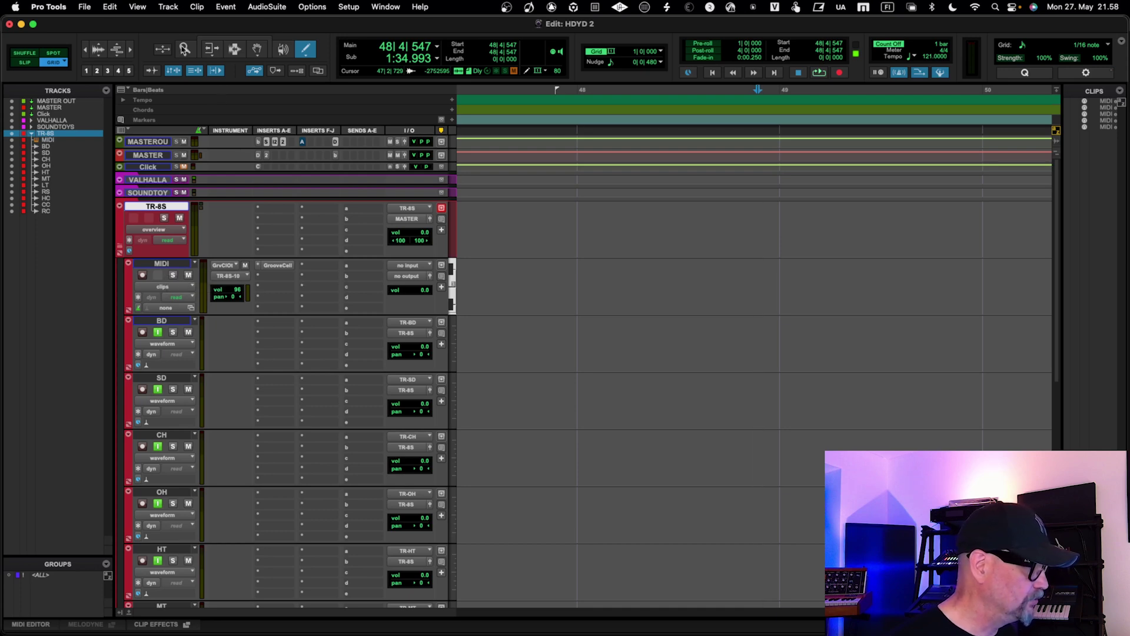
pyautogui.click(168, 7)
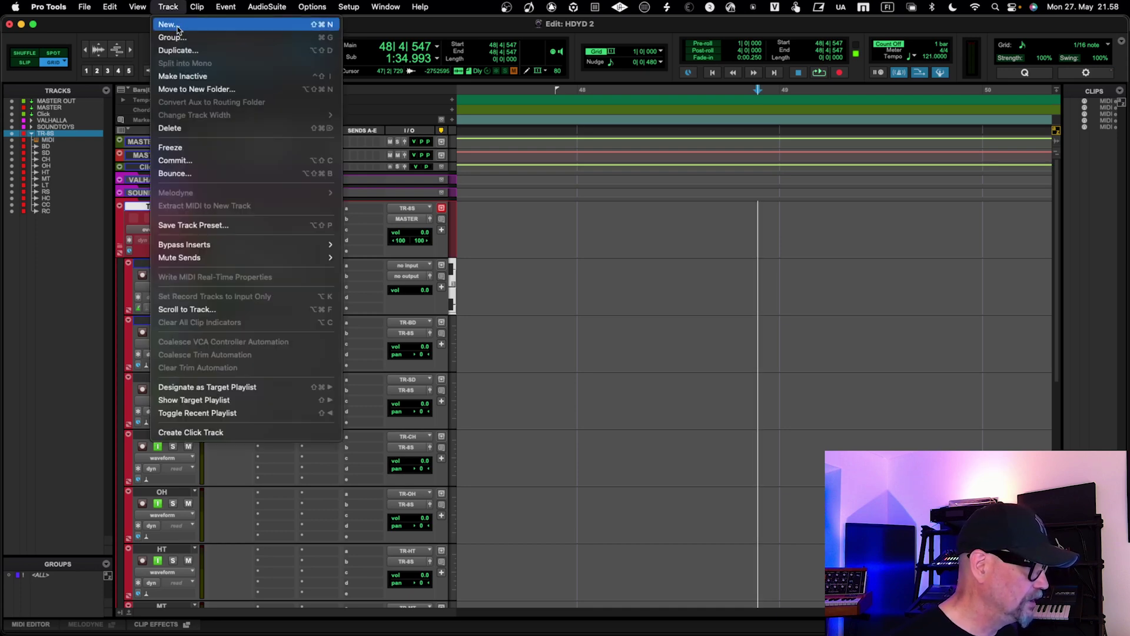
pyautogui.click(178, 26)
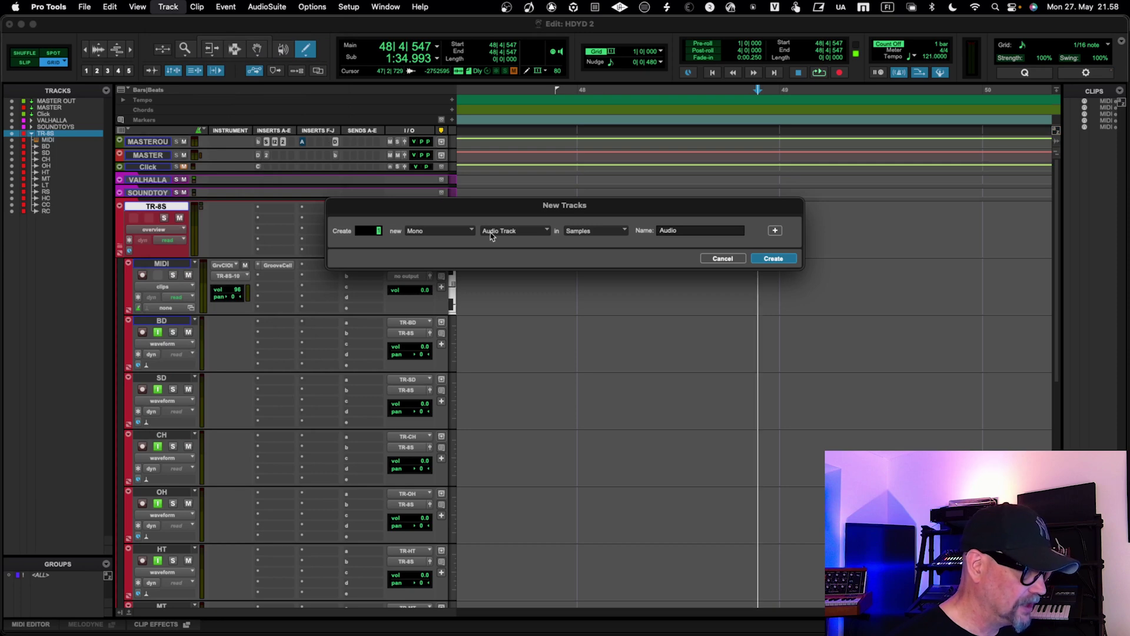
pyautogui.click(491, 235)
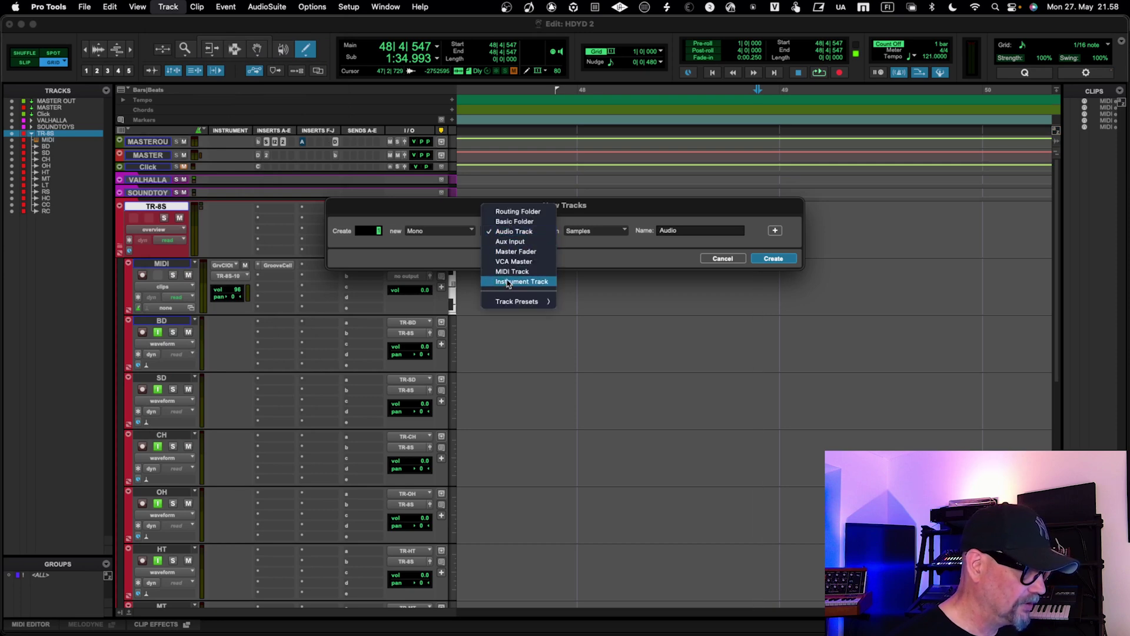
pyautogui.click(463, 240)
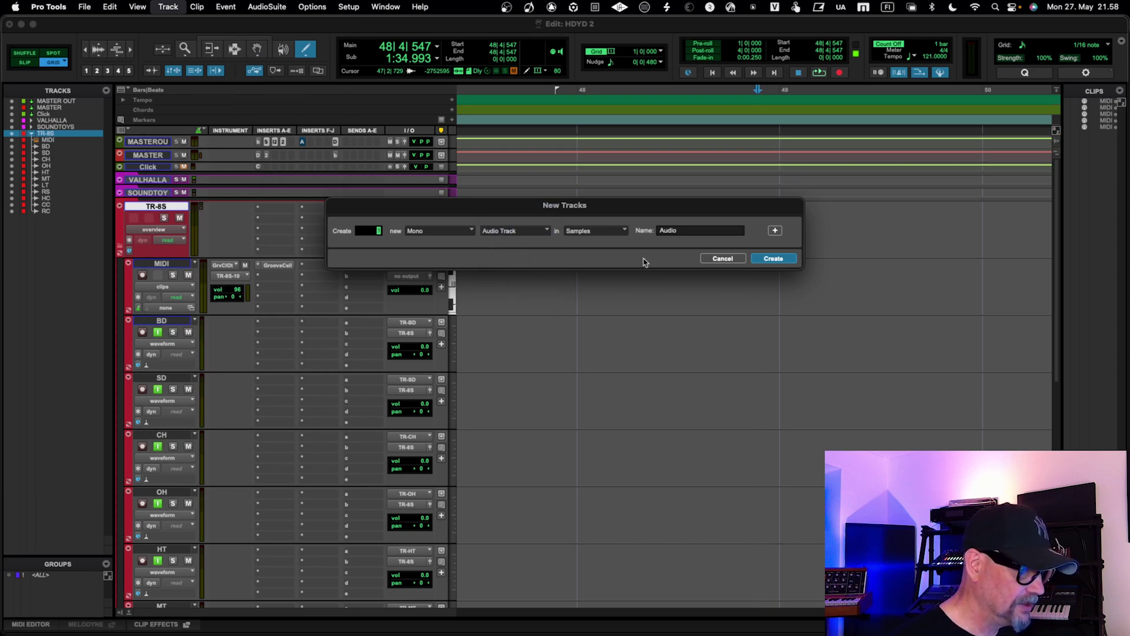
pyautogui.click(721, 259)
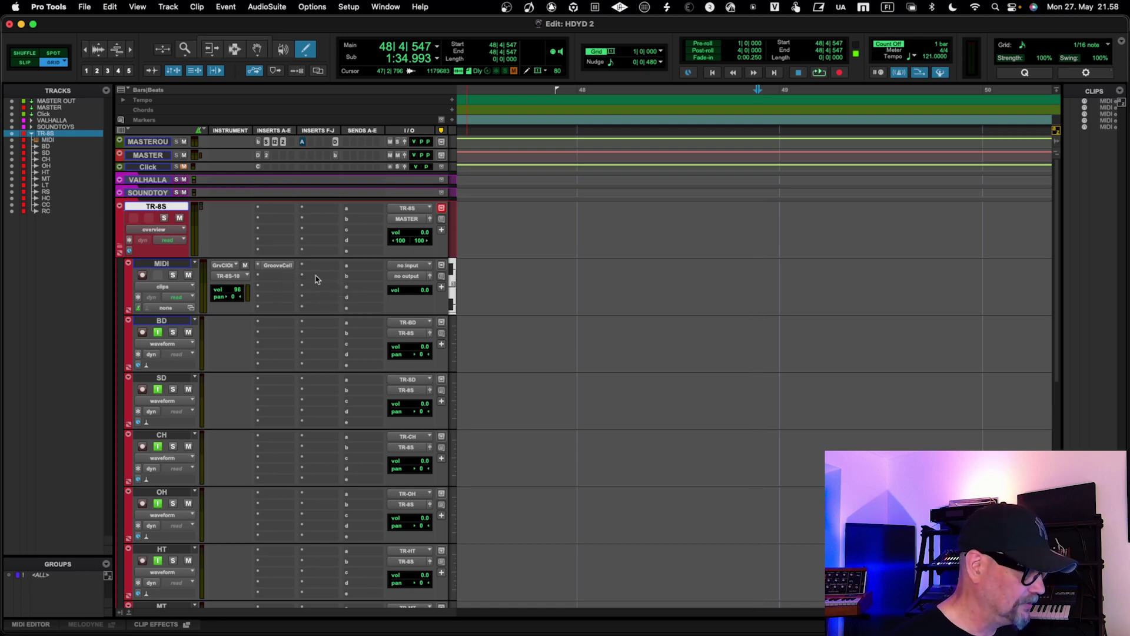
# Open the GrooveCell insert on the MIDI track, move its window off the drum pads' current spot and select the BD pad
pyautogui.click(282, 267)
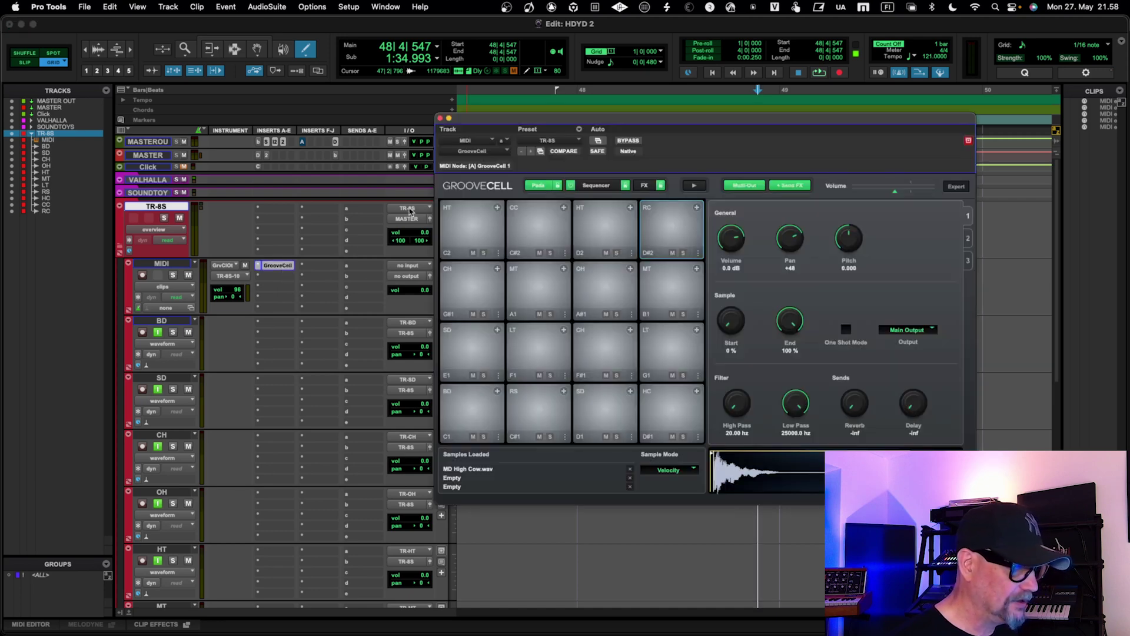
pyautogui.moveTo(520, 122); pyautogui.dragTo(453, 128)
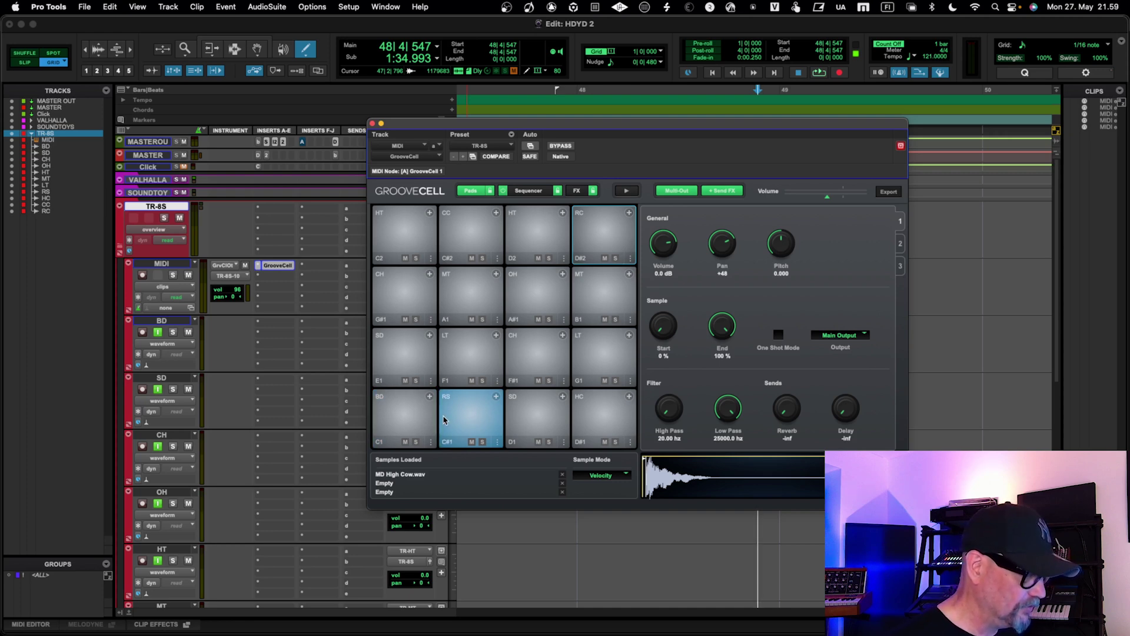
pyautogui.click(398, 419)
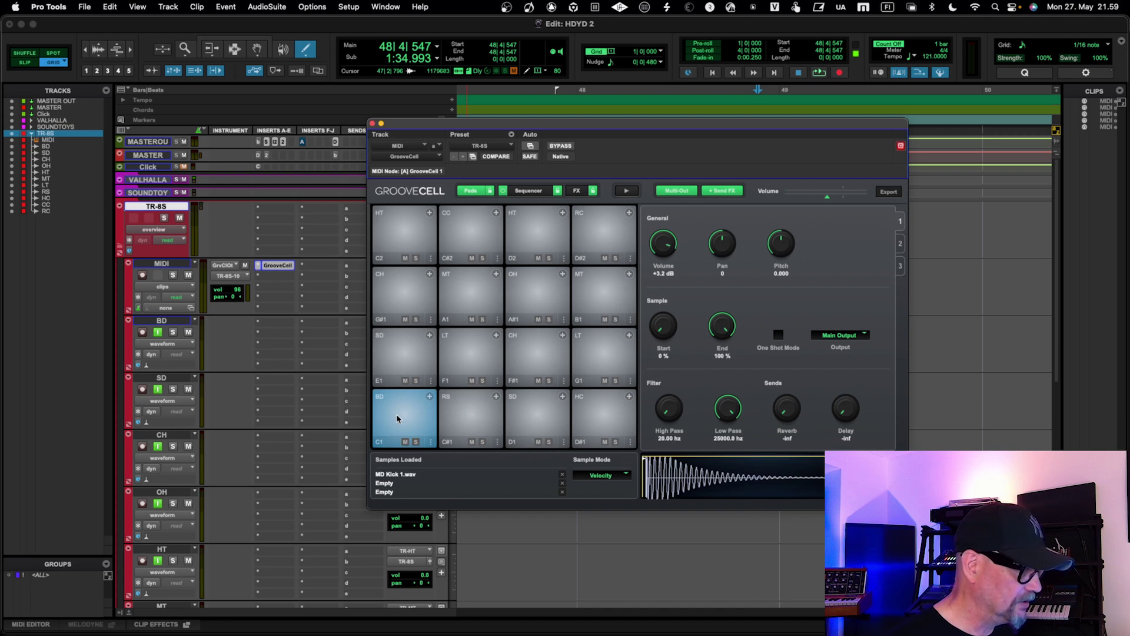
# Record-arm the MIDI track and audition the BD and RS pads in GrooveCell
pyautogui.click(143, 277)
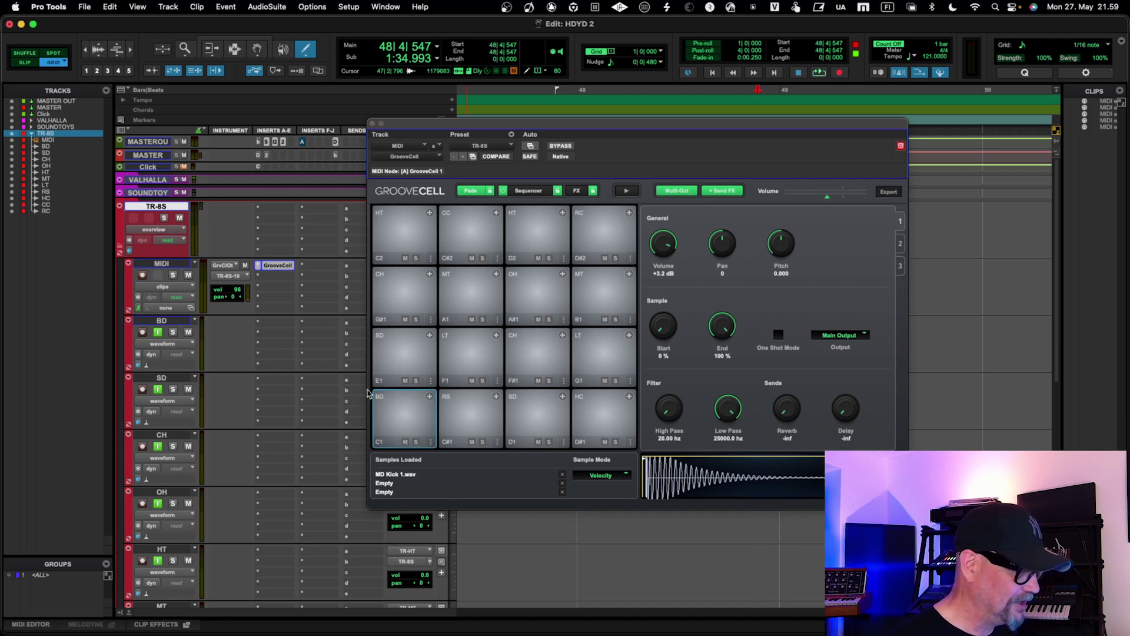
pyautogui.click(399, 424)
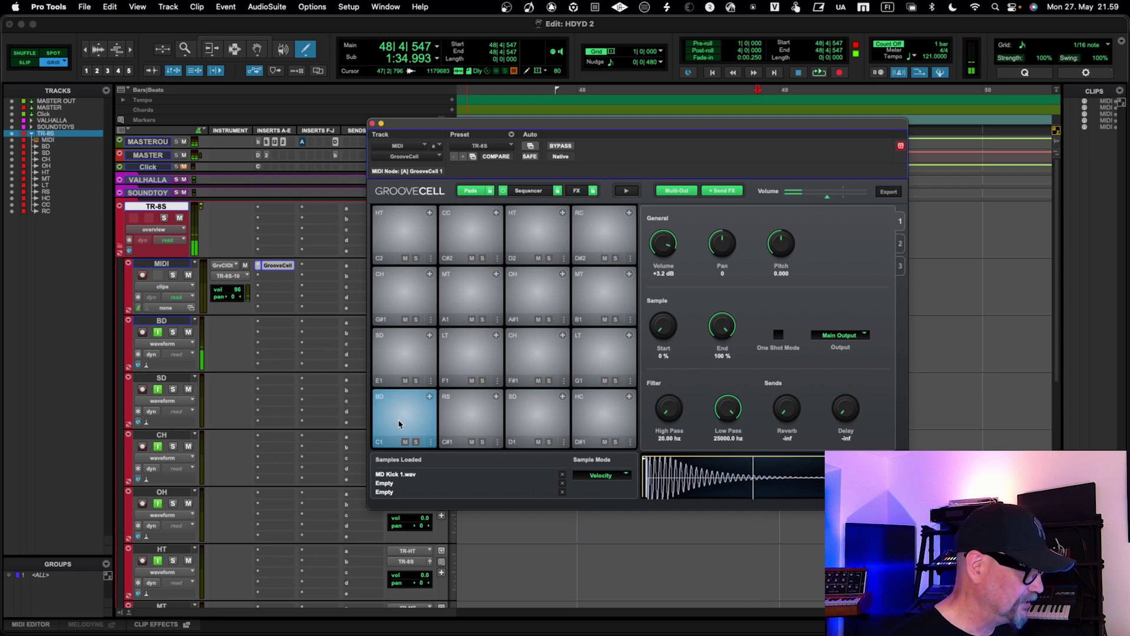
pyautogui.click(472, 421)
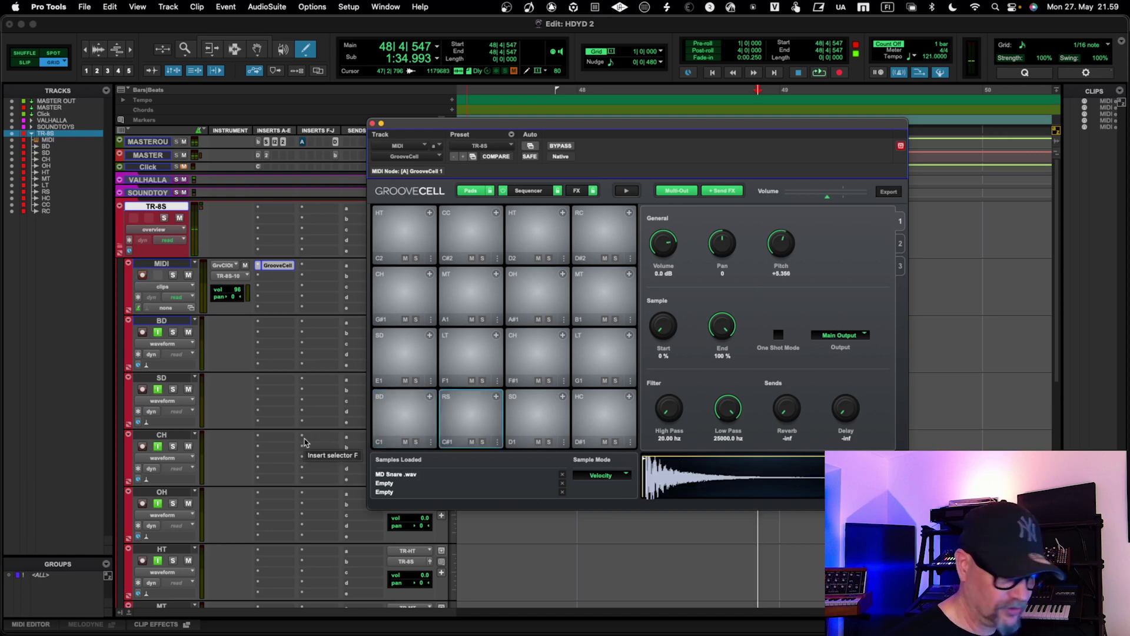
# Reduce the height of all tracks so the whole TR-8S folder fits in the Edit window
pyautogui.hotkey('ctrl', 'Up')
pyautogui.hotkey('ctrl', 'Down')
pyautogui.hotkey('ctrl', 'Down')
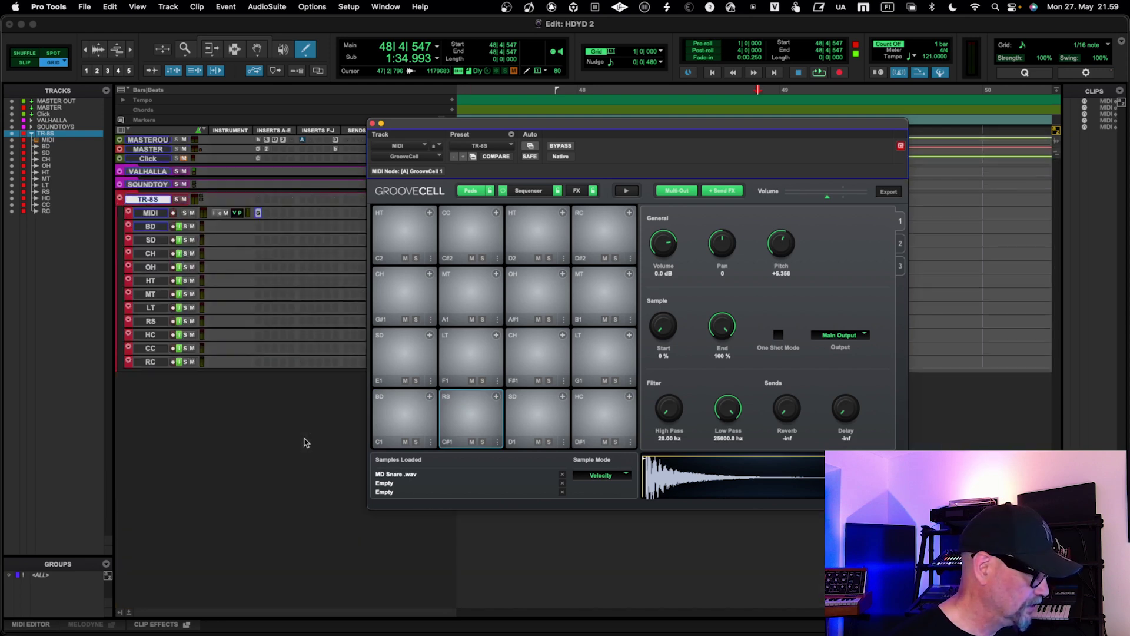
# Audition the BD, RS, SD and HC pads in the lowest row of GrooveCell
pyautogui.click(389, 428)
pyautogui.click(459, 404)
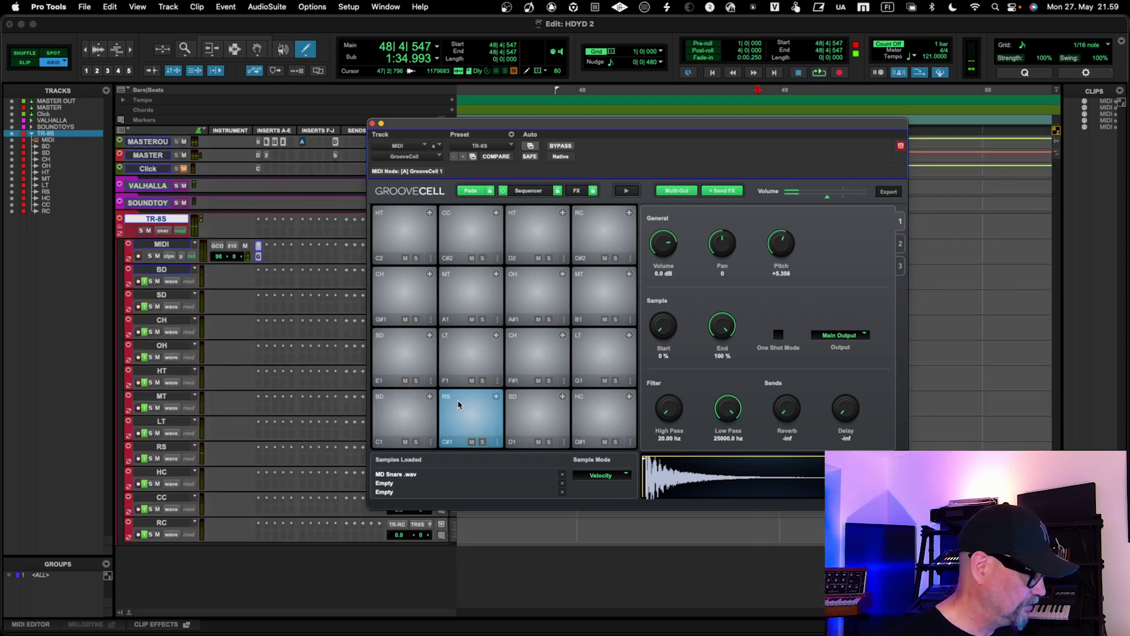
pyautogui.click(458, 407)
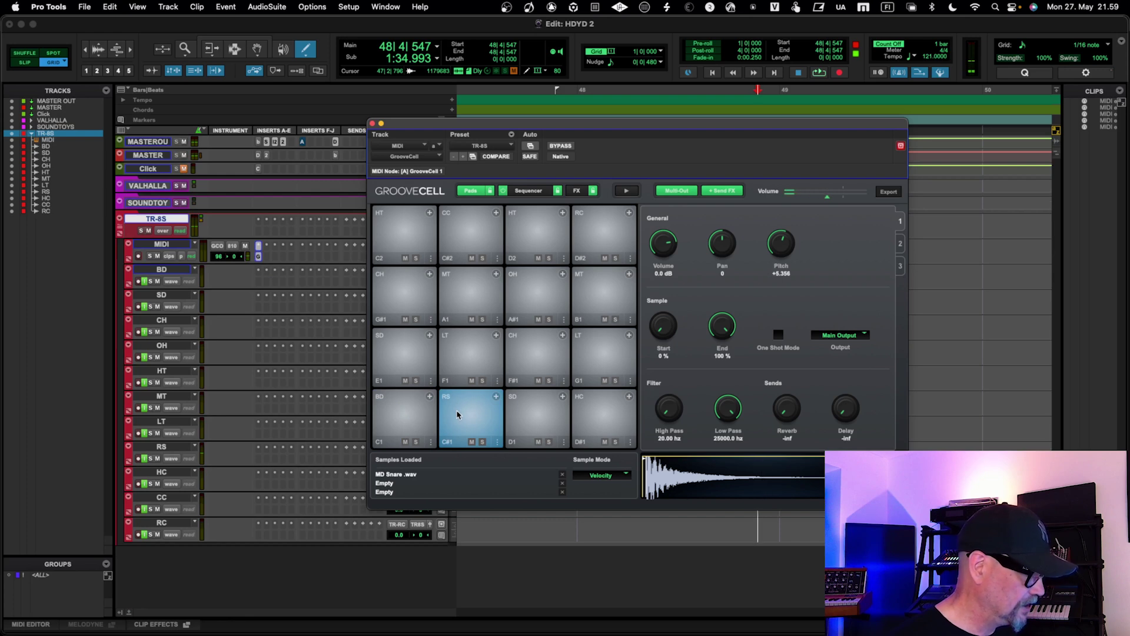
pyautogui.click(409, 434)
pyautogui.click(462, 421)
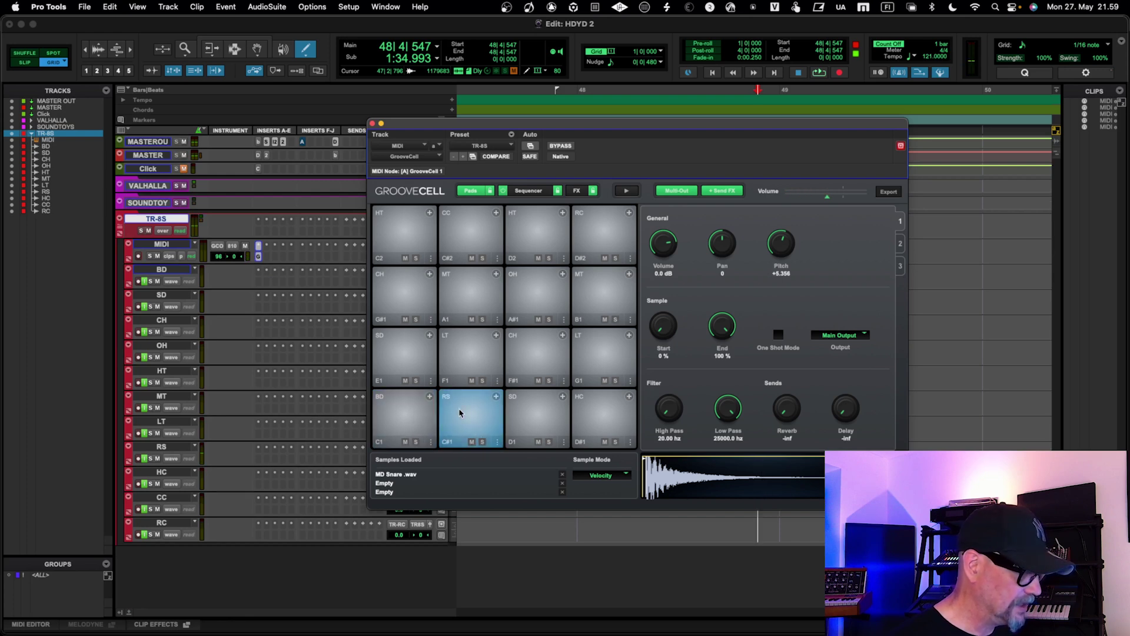
pyautogui.click(532, 411)
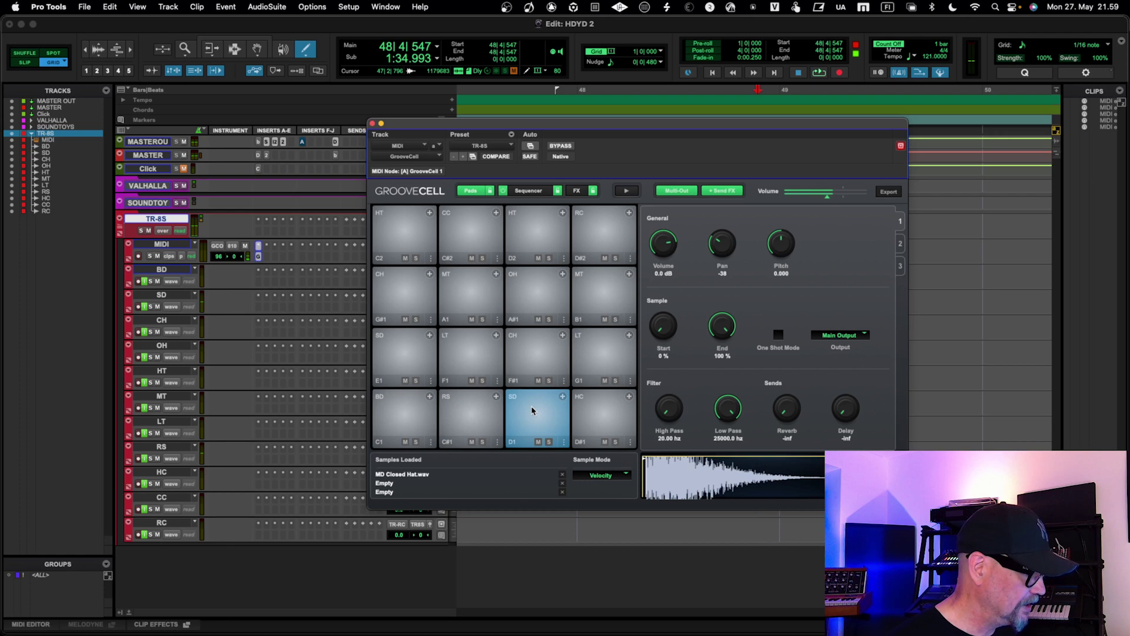
pyautogui.click(599, 413)
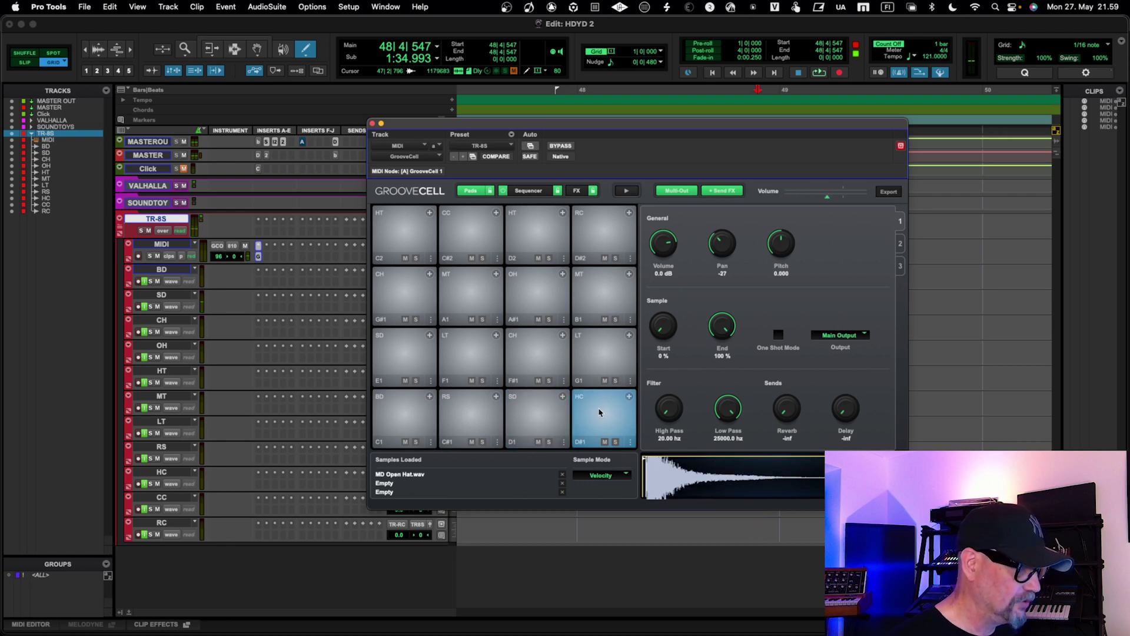
pyautogui.click(623, 365)
pyautogui.click(538, 243)
pyautogui.click(471, 358)
pyautogui.click(396, 356)
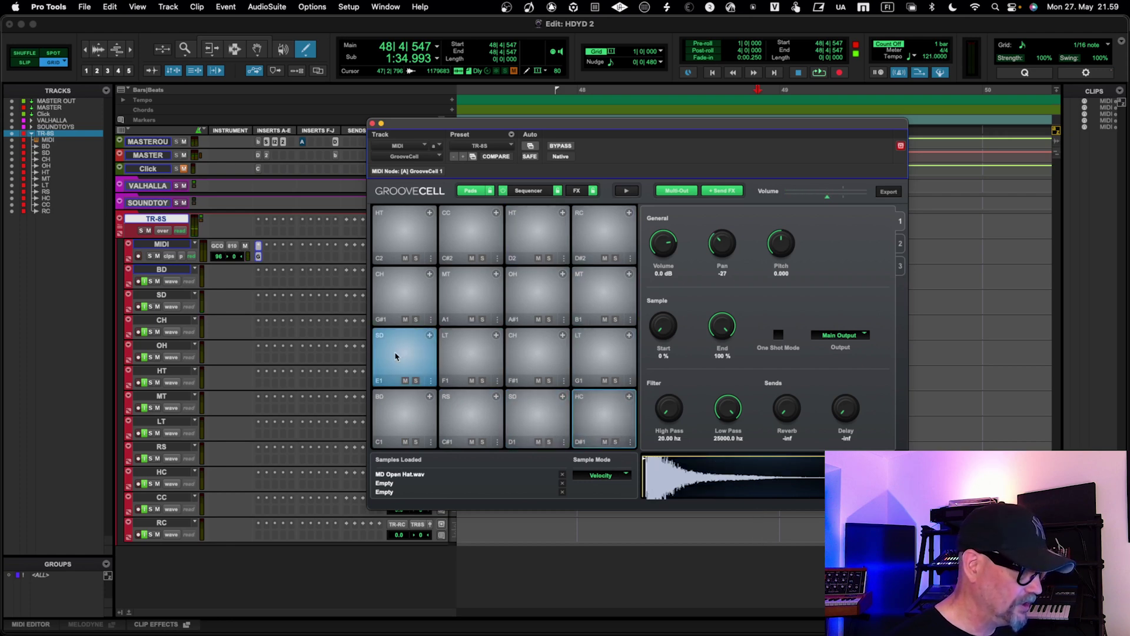
pyautogui.click(386, 439)
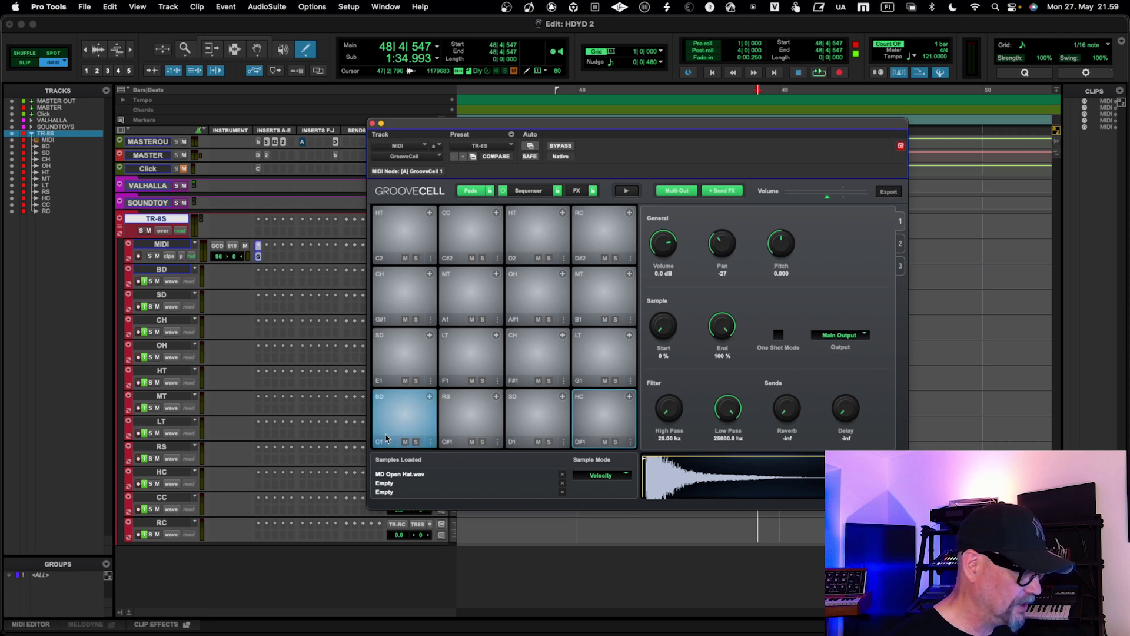
pyautogui.click(417, 430)
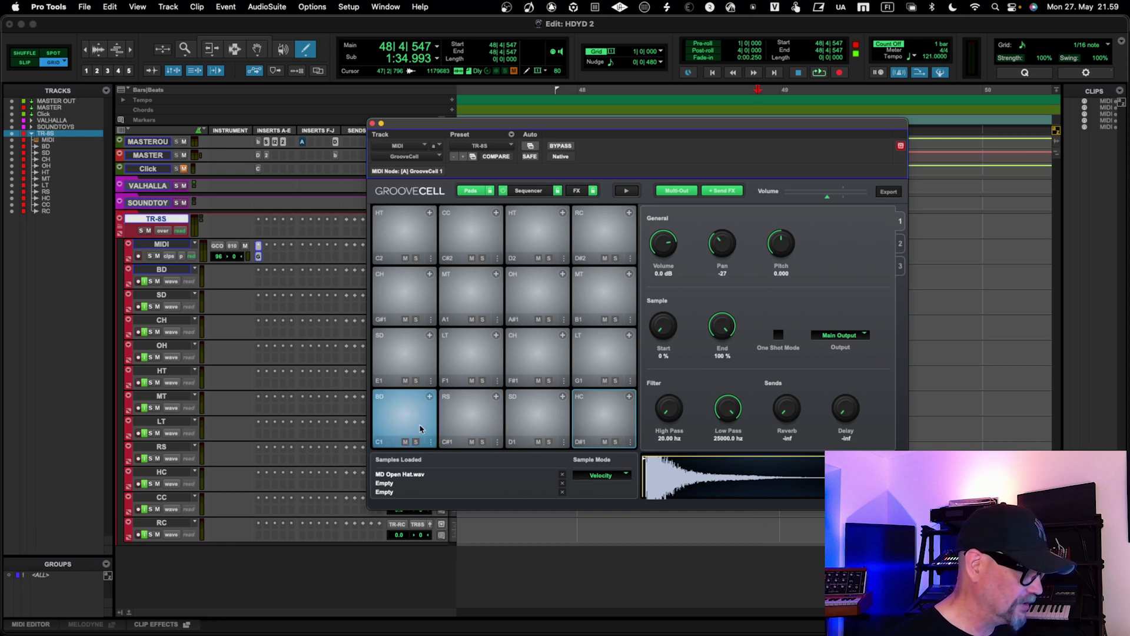
pyautogui.click(469, 419)
pyautogui.click(567, 412)
pyautogui.click(497, 417)
pyautogui.click(429, 417)
pyautogui.click(458, 426)
pyautogui.click(510, 403)
pyautogui.click(443, 407)
pyautogui.click(383, 403)
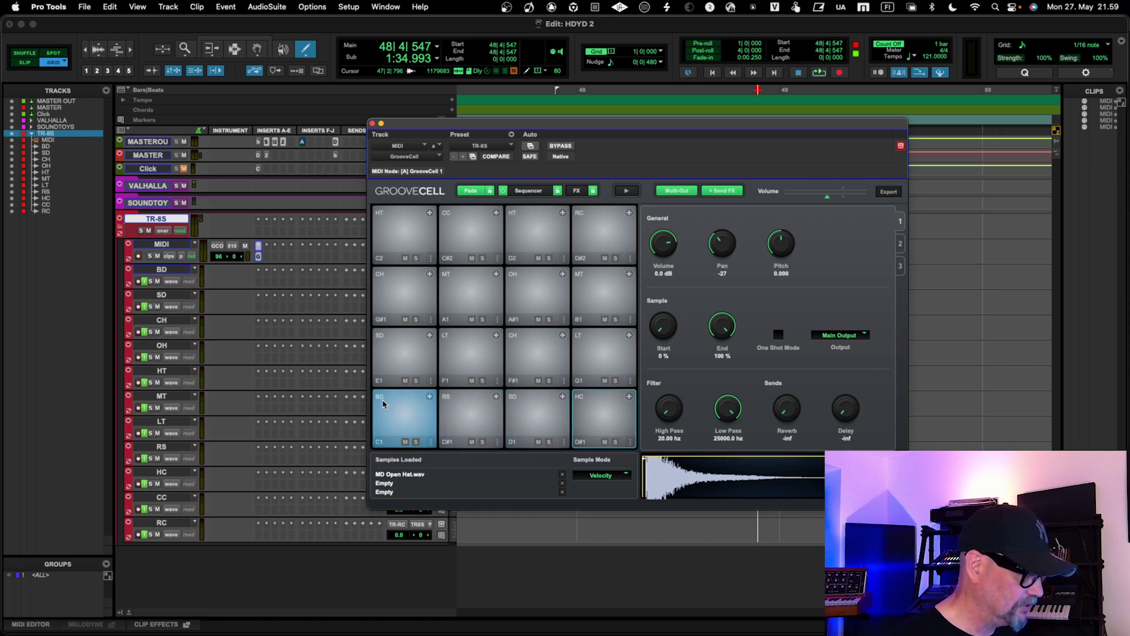
pyautogui.click(423, 426)
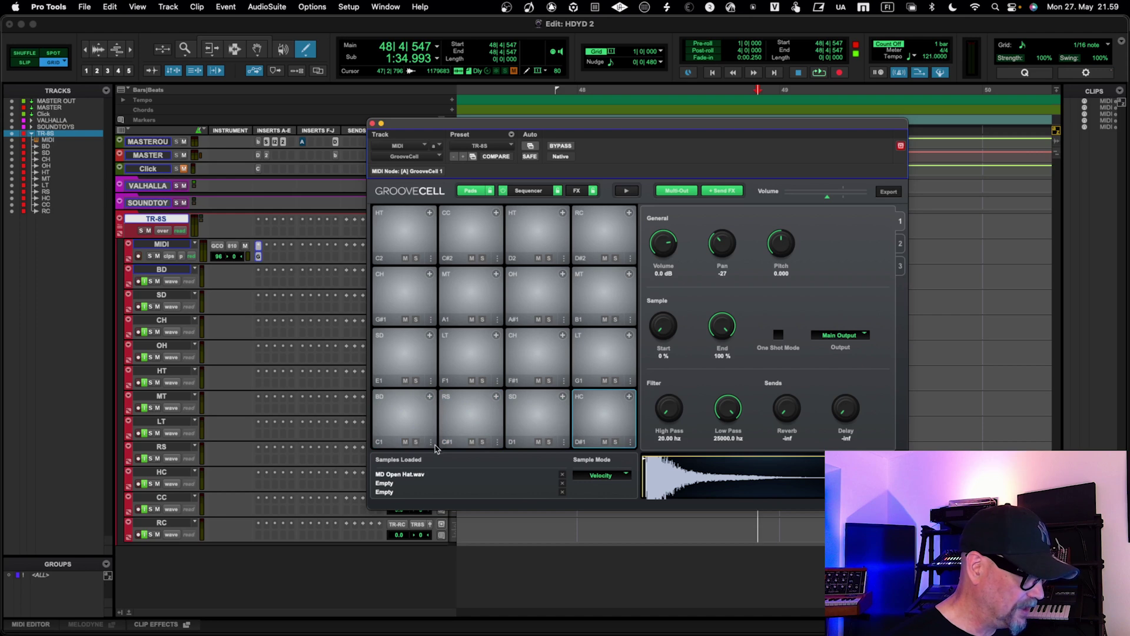
pyautogui.click(432, 443)
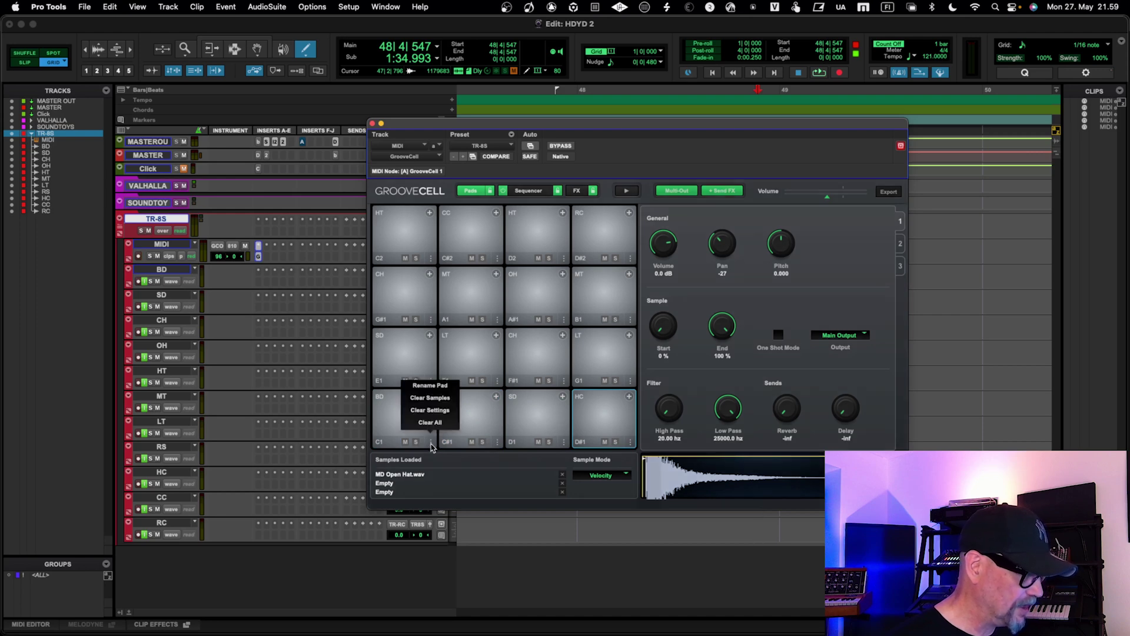
pyautogui.click(429, 385)
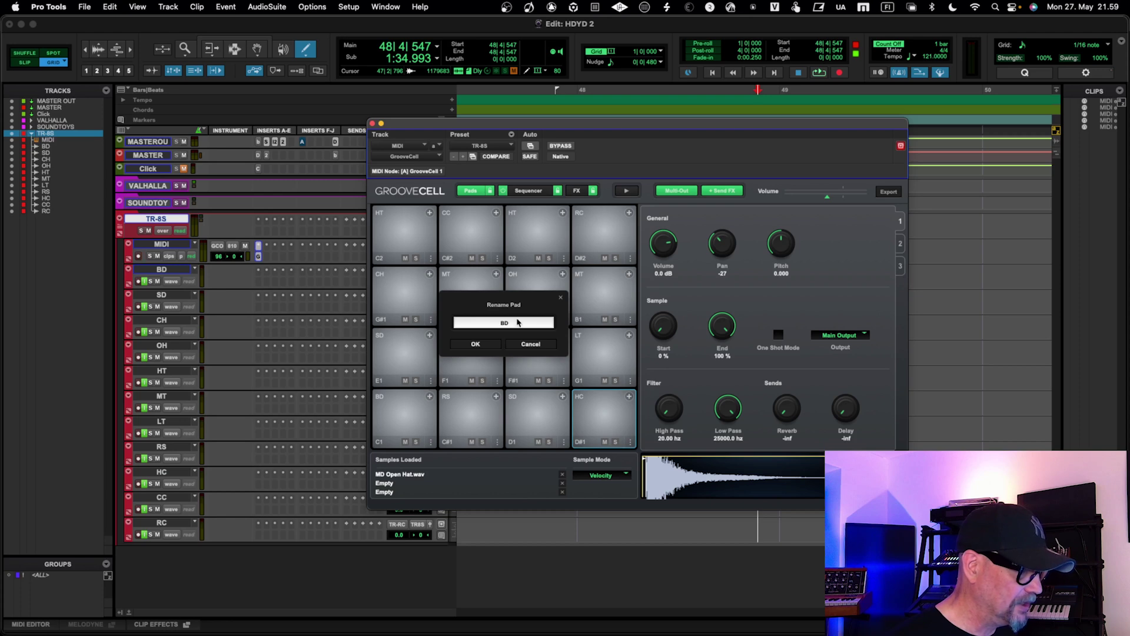
pyautogui.click(530, 344)
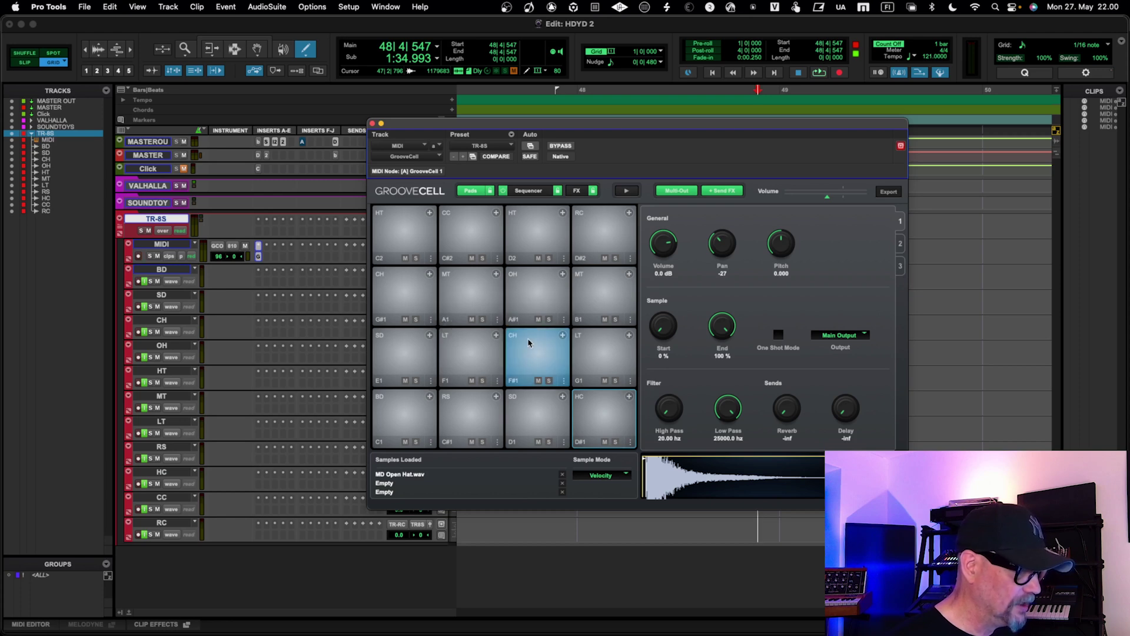
# Load the factory default preset in GrooveCell and rename Pad 1 to BD
pyautogui.click(497, 150)
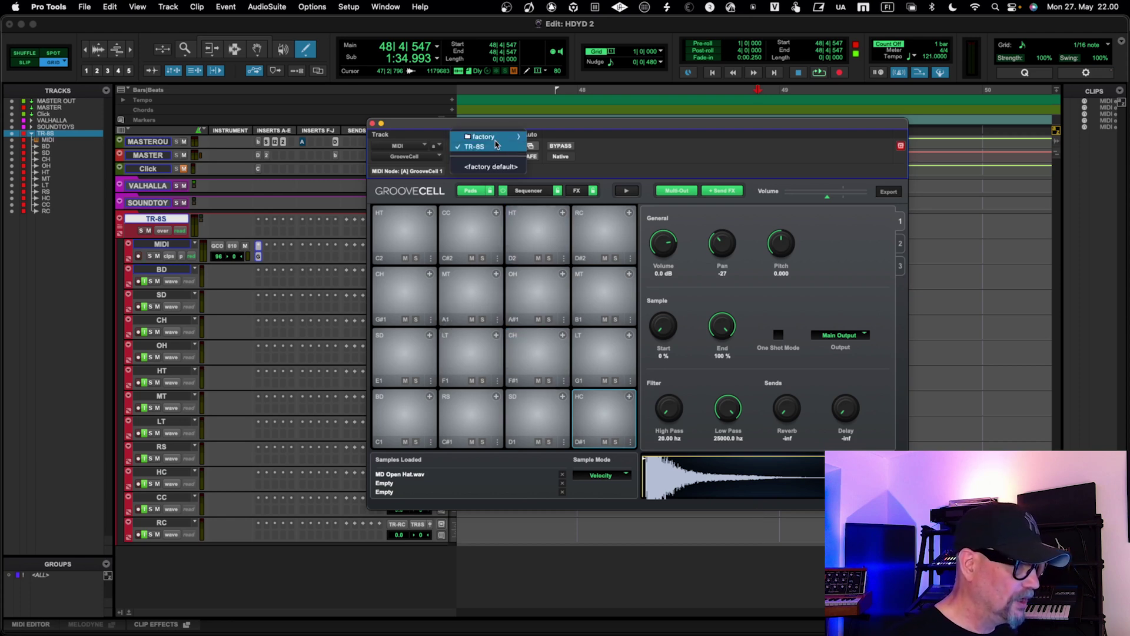
pyautogui.click(497, 167)
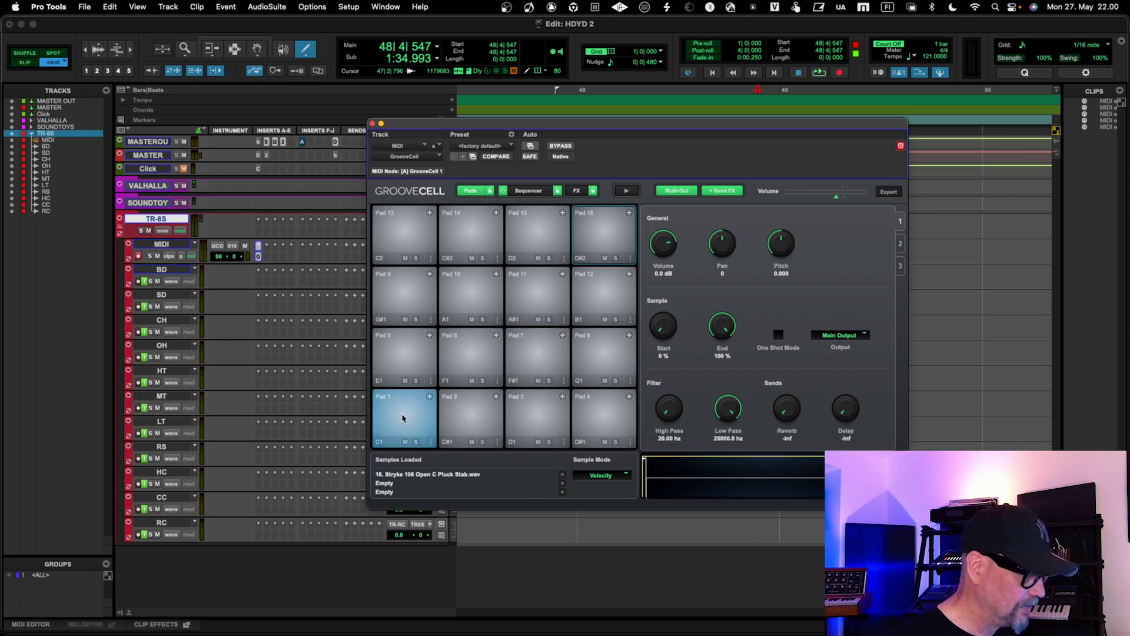
pyautogui.click(431, 442)
pyautogui.click(435, 395)
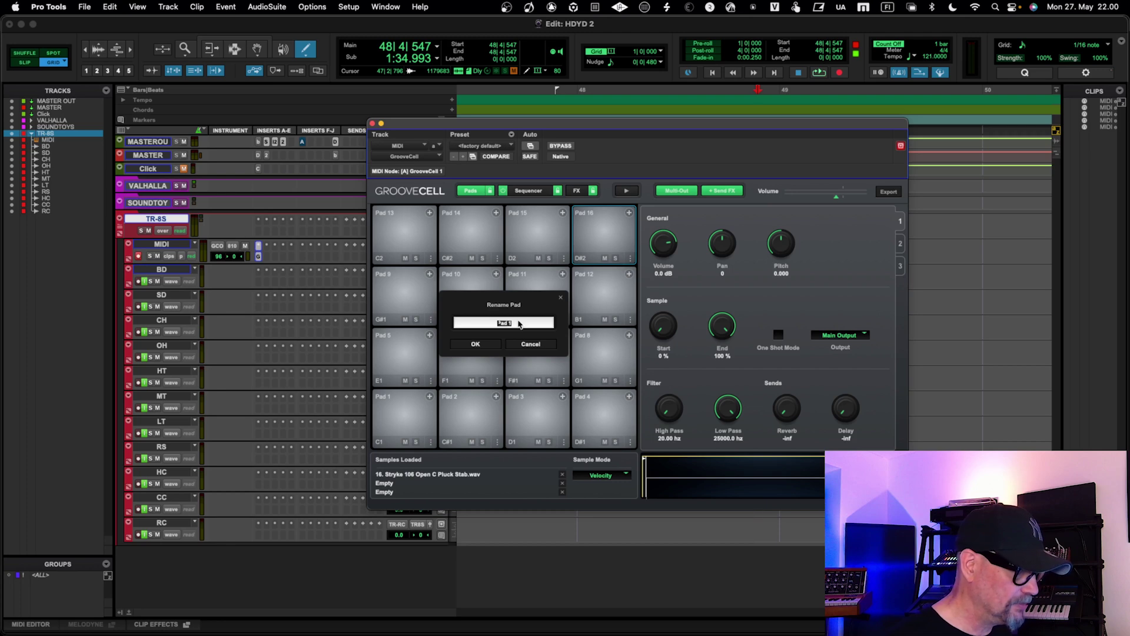
pyautogui.write('BD')
pyautogui.press('Return')
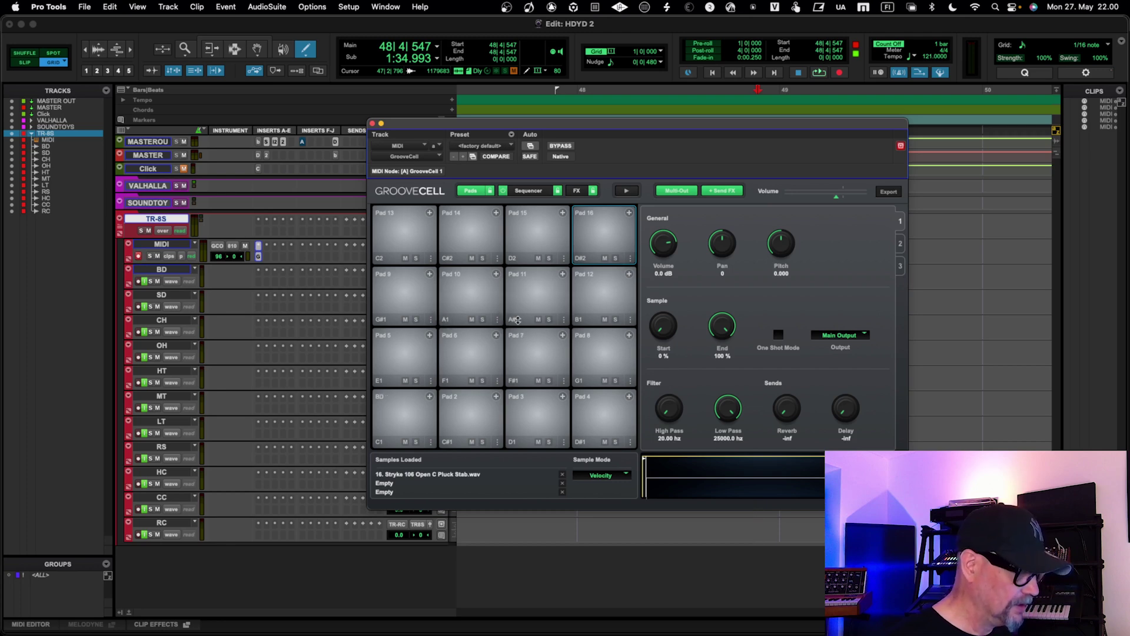
# Audition the renamed BD pad several times and close the GrooveCell window
pyautogui.click(404, 419)
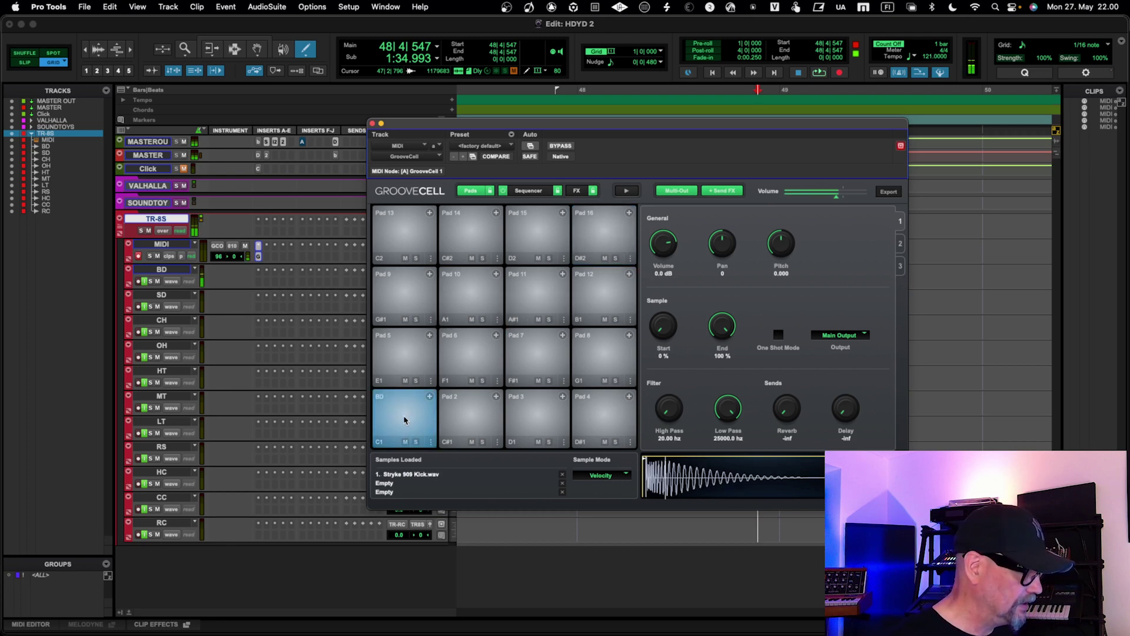
pyautogui.click(405, 419)
pyautogui.click(404, 419)
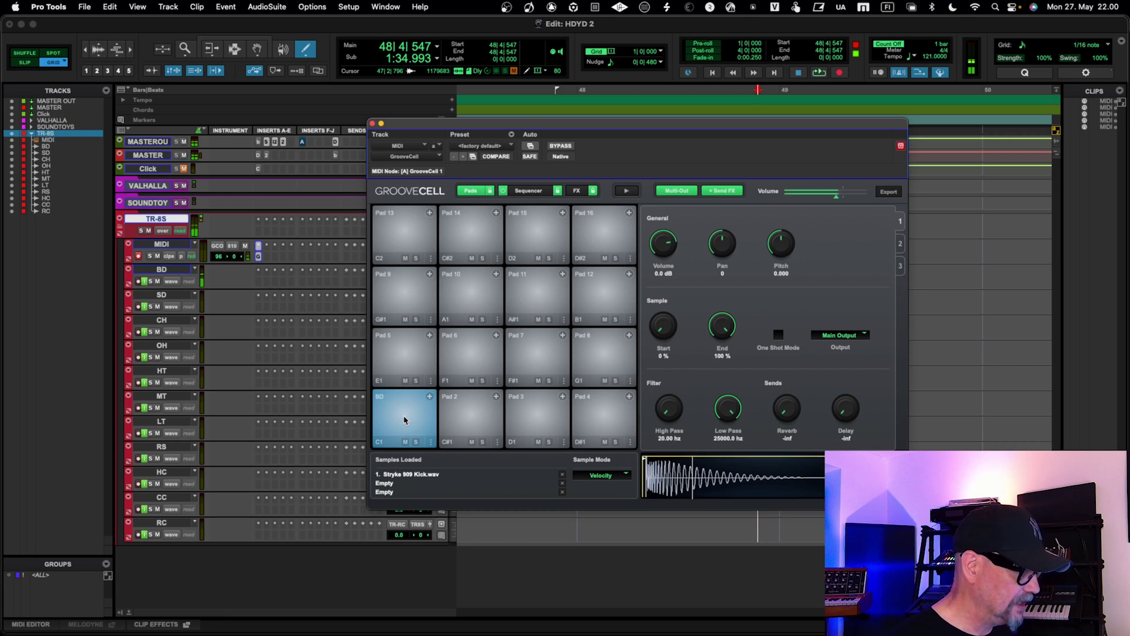
pyautogui.click(401, 422)
pyautogui.click(395, 426)
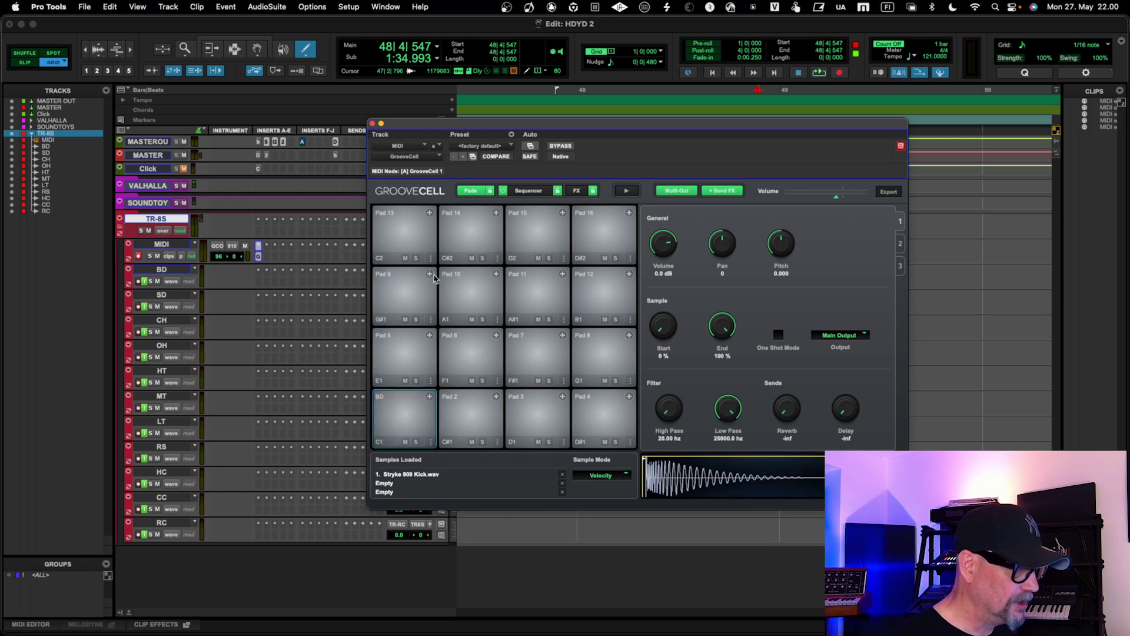
pyautogui.click(372, 124)
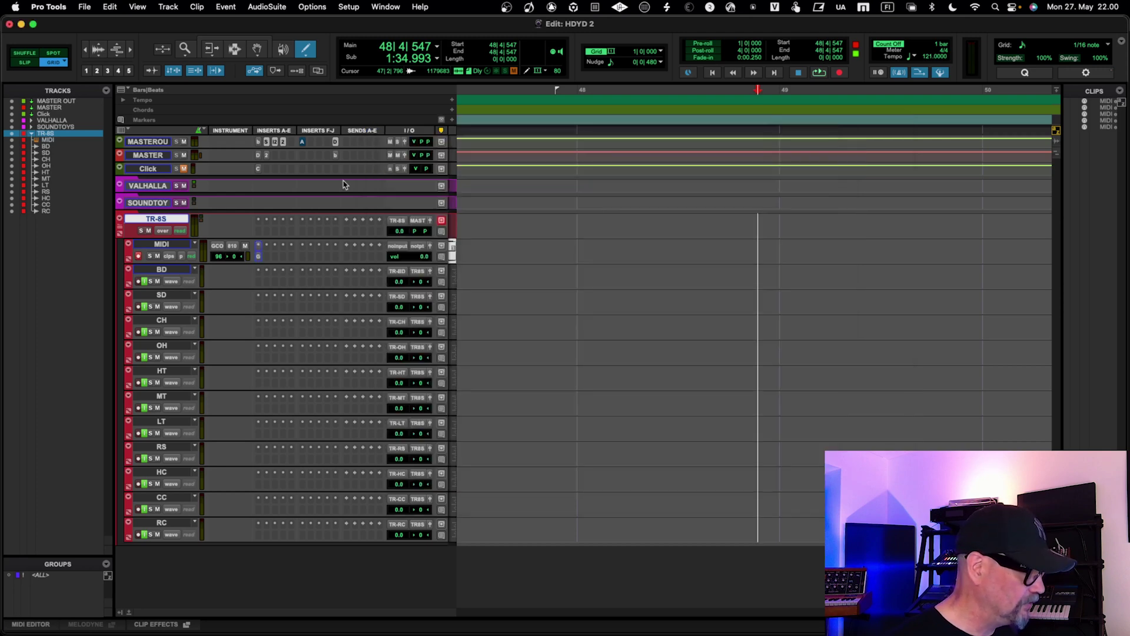
# Increase the MIDI track's height and set its instrument MIDI input to All
pyautogui.moveTo(328, 265); pyautogui.dragTo(327, 330)
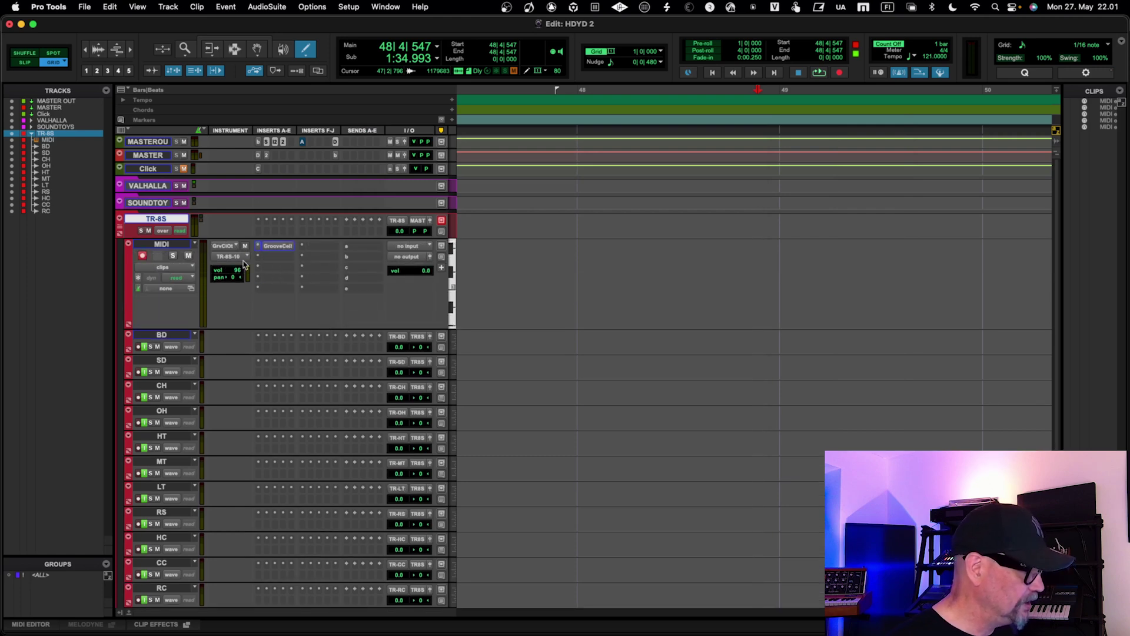
pyautogui.click(230, 256)
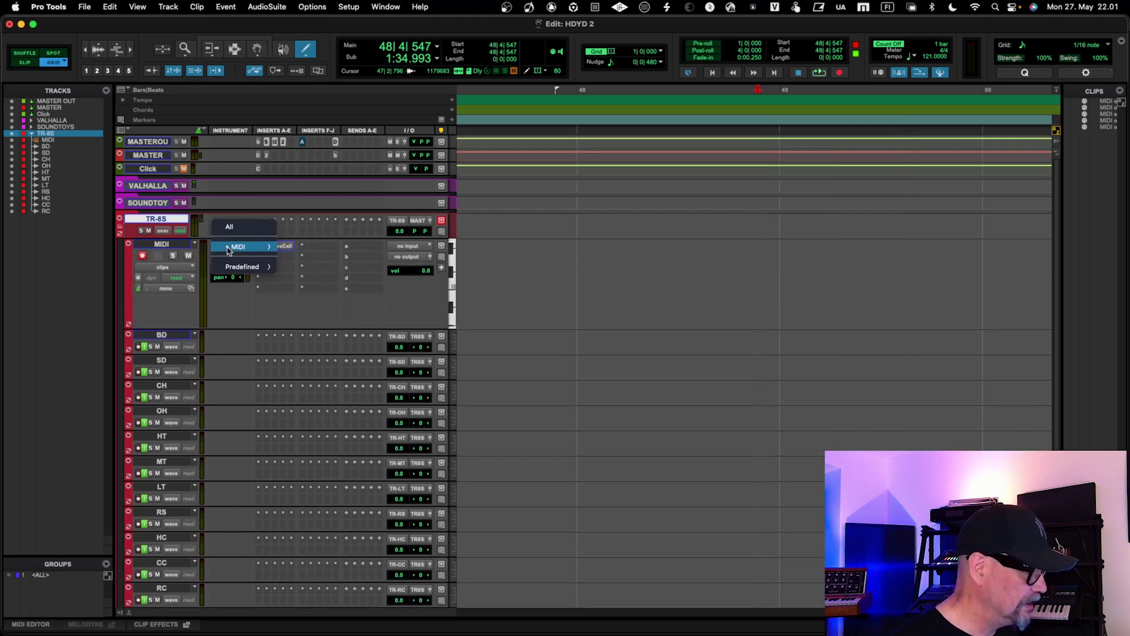
pyautogui.click(229, 232)
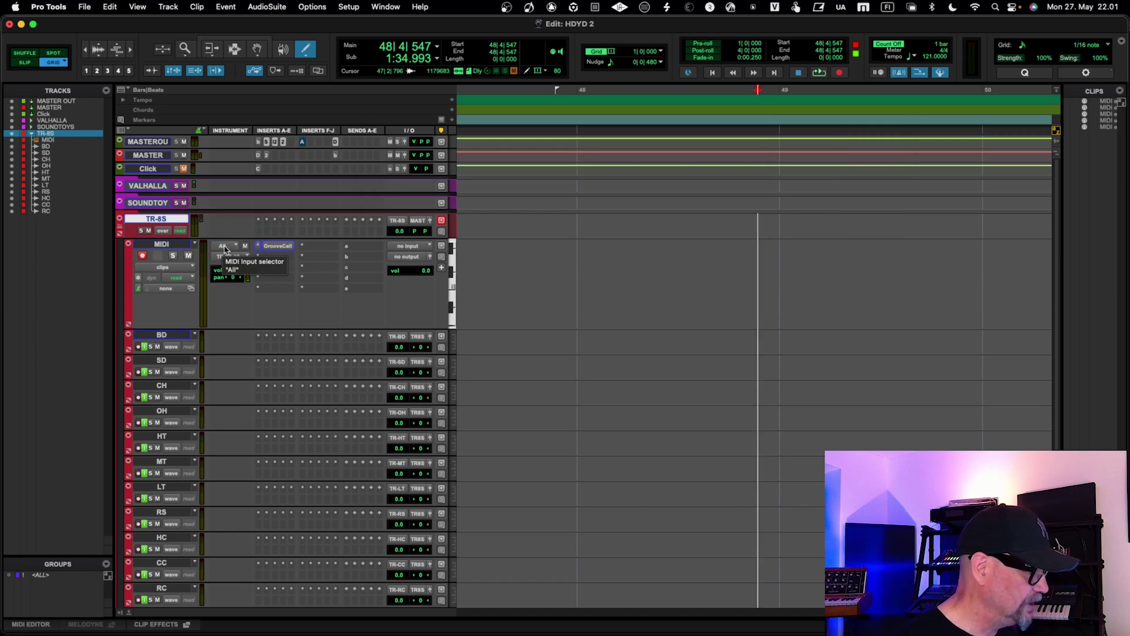
# Set the MIDI track's MIDI input to GrooveCell Out on all channels
pyautogui.click(224, 248)
pyautogui.moveTo(232, 269)
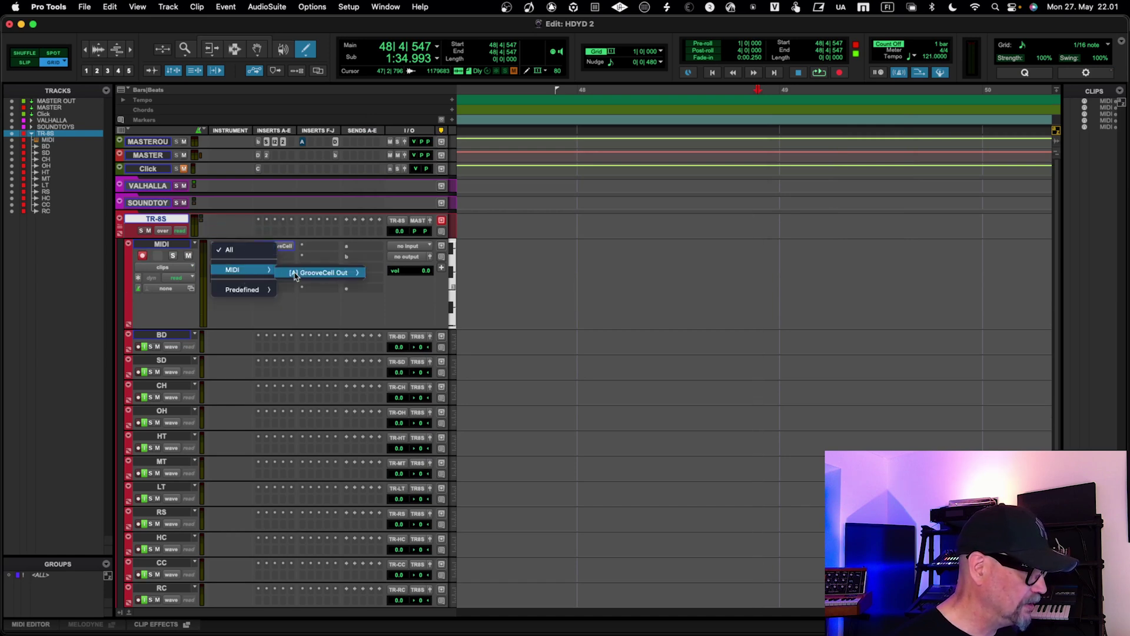
pyautogui.moveTo(303, 273)
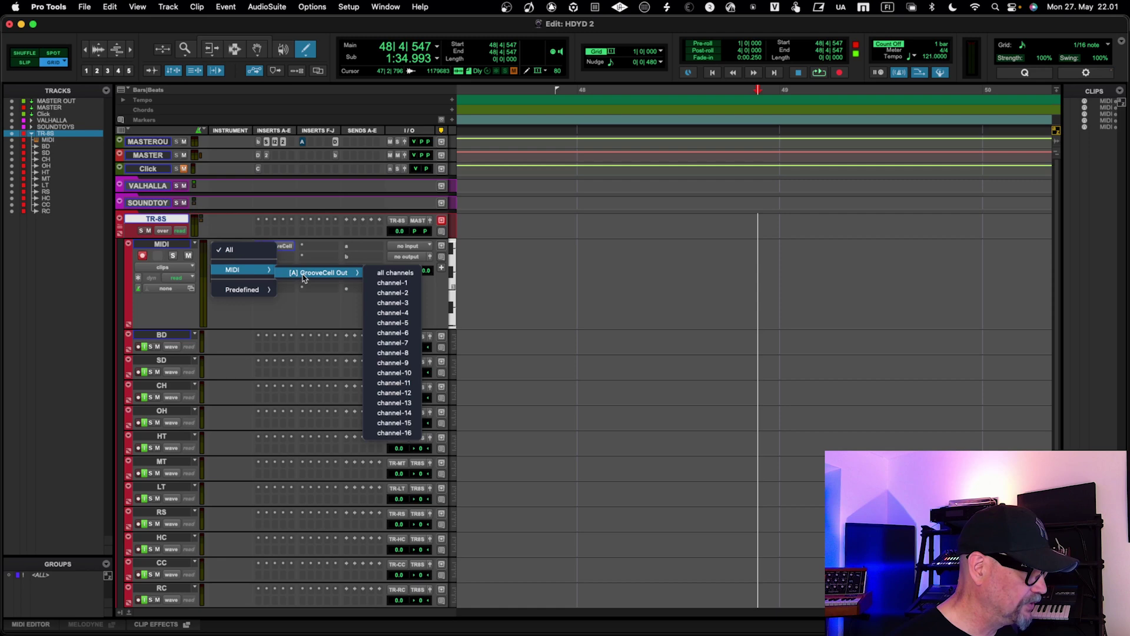
pyautogui.click(393, 273)
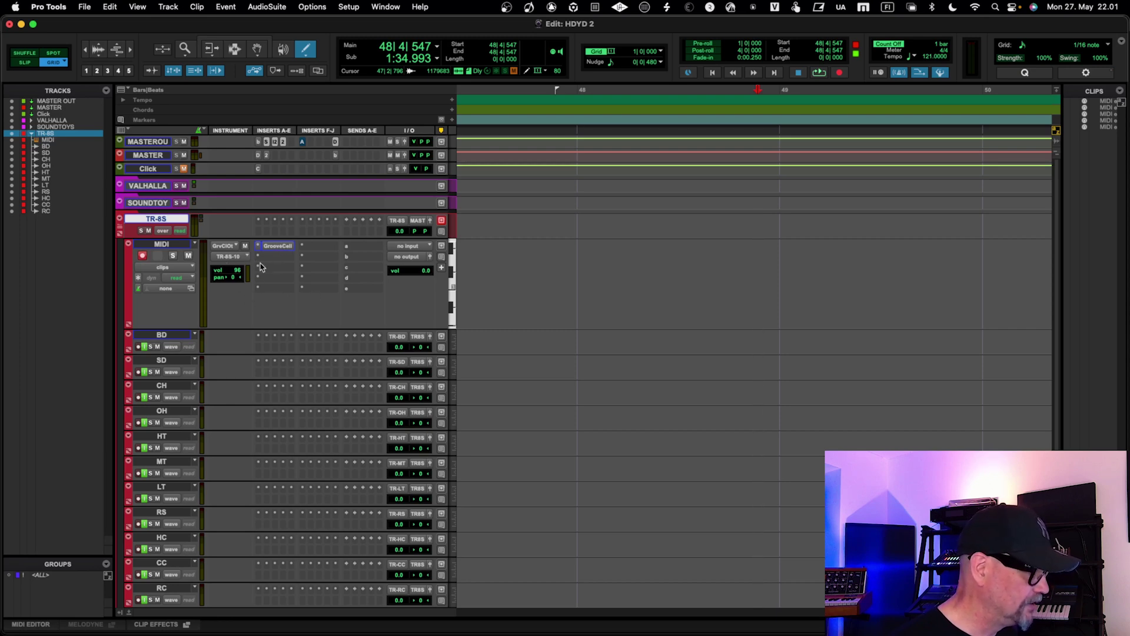
# Examine the predefined MIDI output destinations of the MIDI track, including TR-8S, without changing the assignment
pyautogui.click(236, 260)
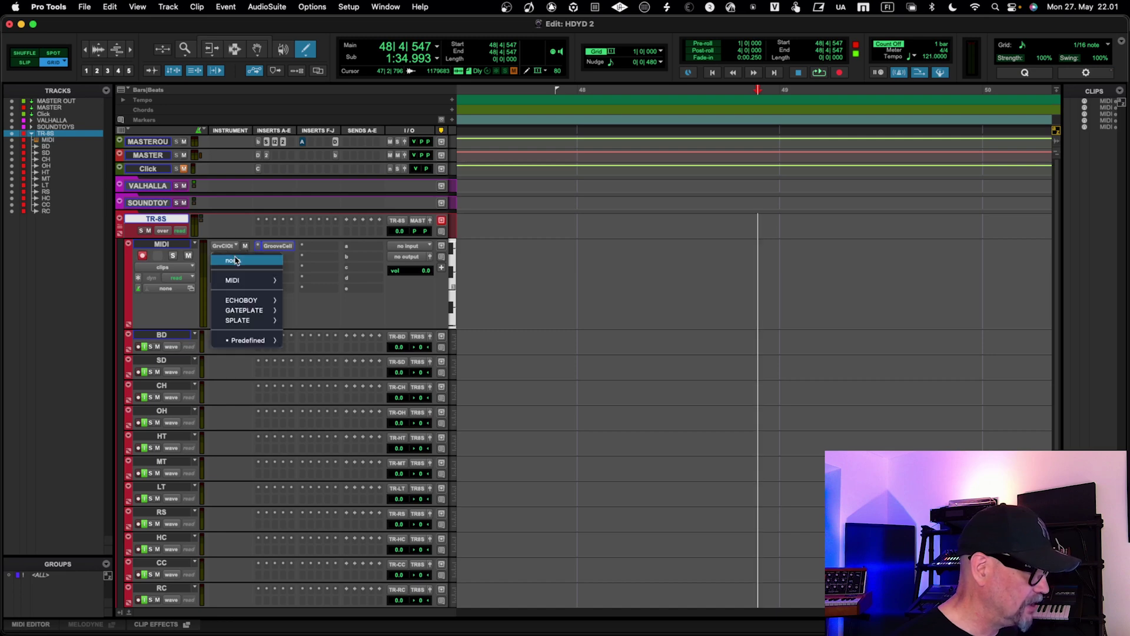
pyautogui.moveTo(257, 344)
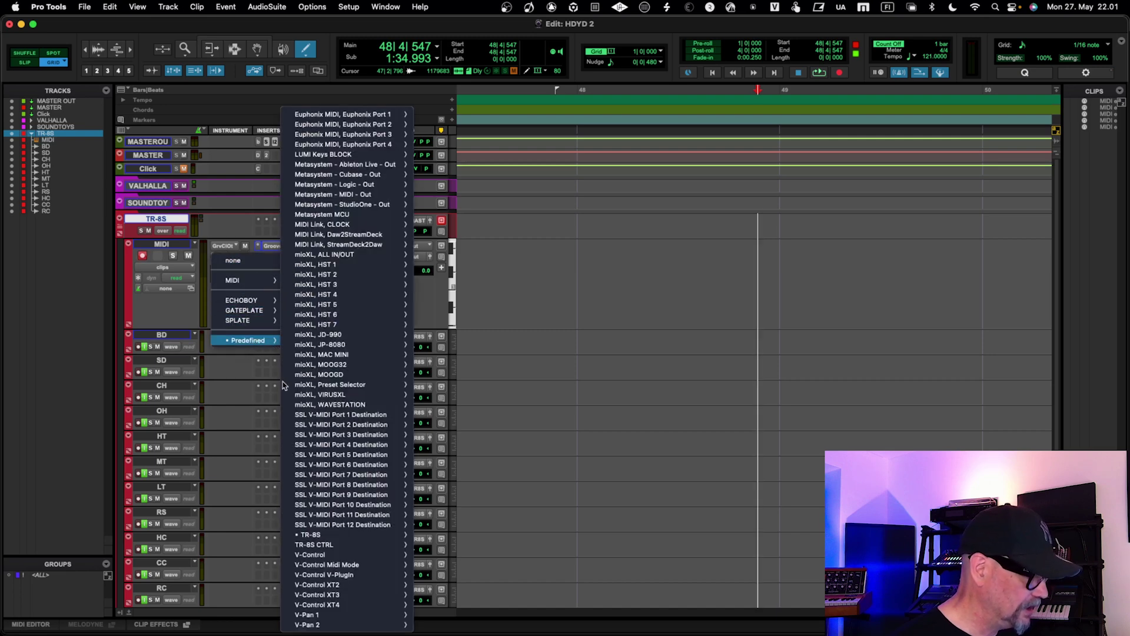
pyautogui.moveTo(334, 538)
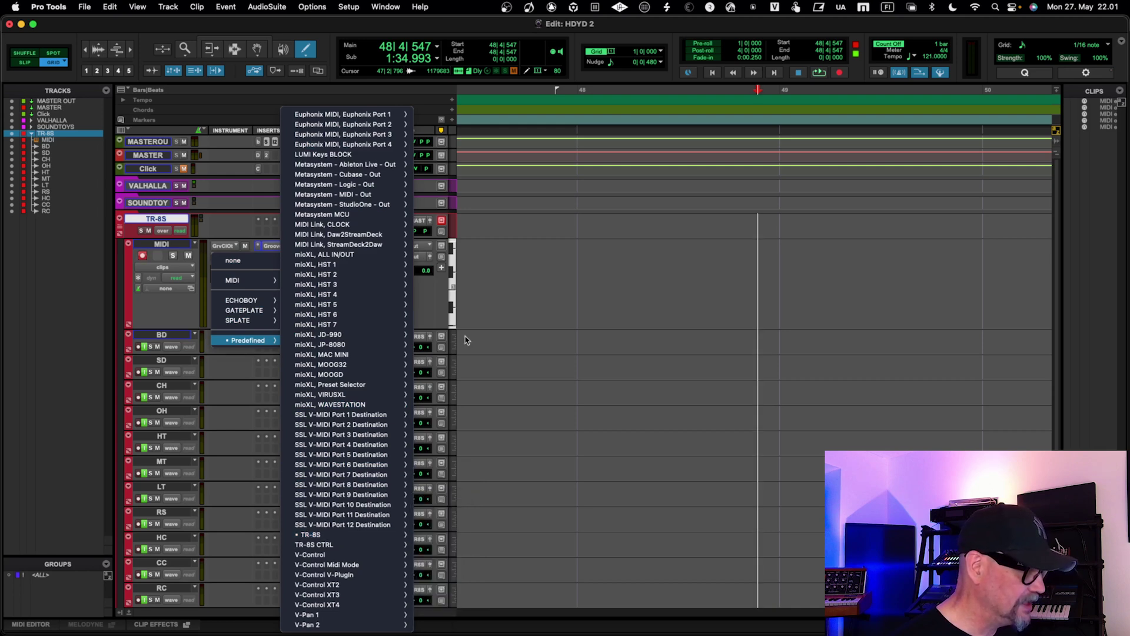
pyautogui.click(431, 293)
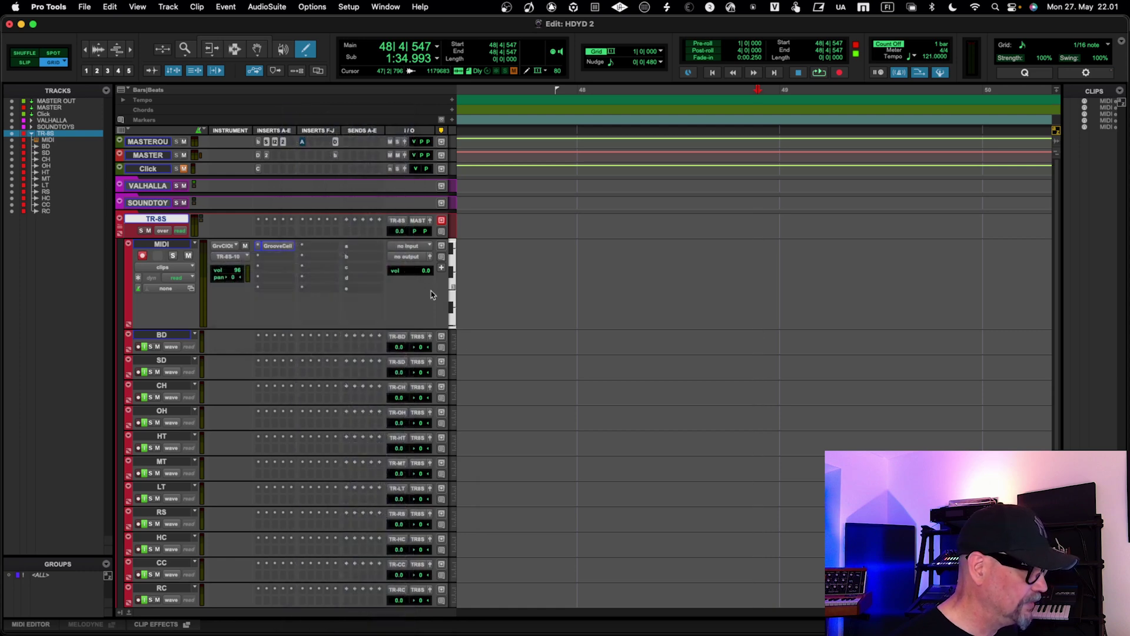
# Reopen GrooveCell from the MIDI track's insert and audition the BD pad repeatedly
pyautogui.click(278, 246)
pyautogui.click(397, 410)
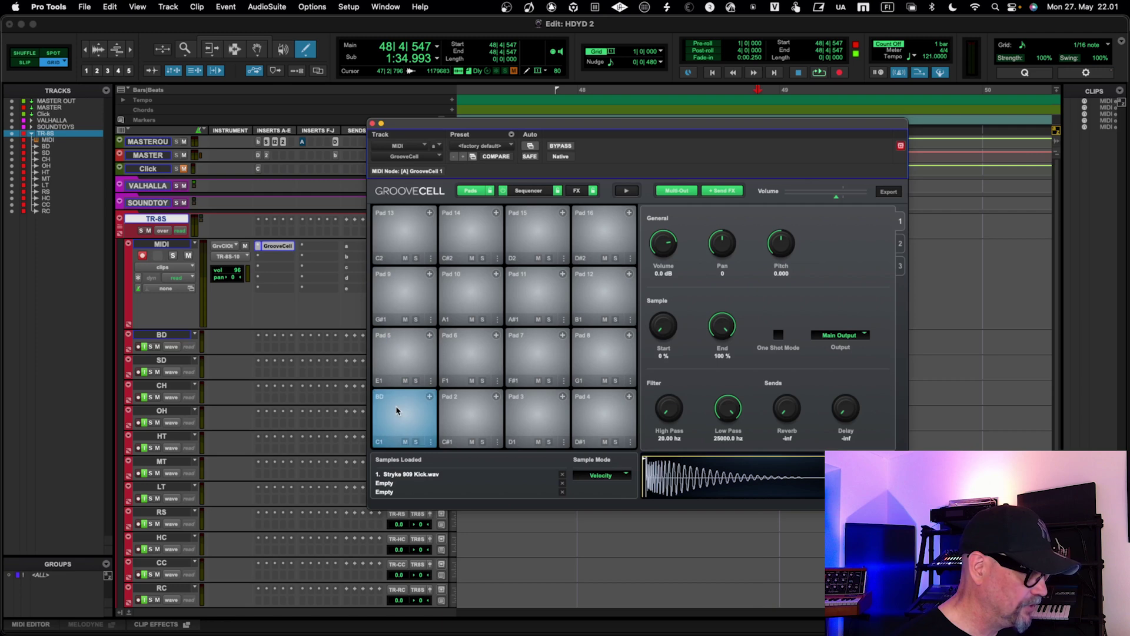
pyautogui.click(397, 410)
pyautogui.click(397, 410)
pyautogui.click(397, 410)
pyautogui.click(397, 411)
pyautogui.click(396, 411)
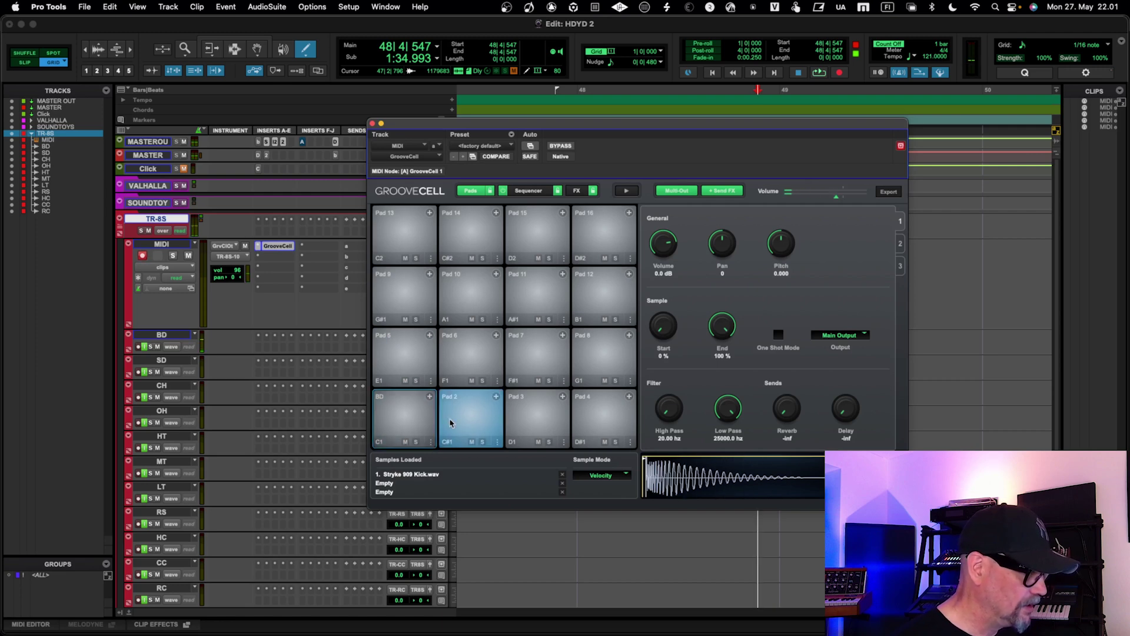
pyautogui.click(408, 422)
pyautogui.click(450, 426)
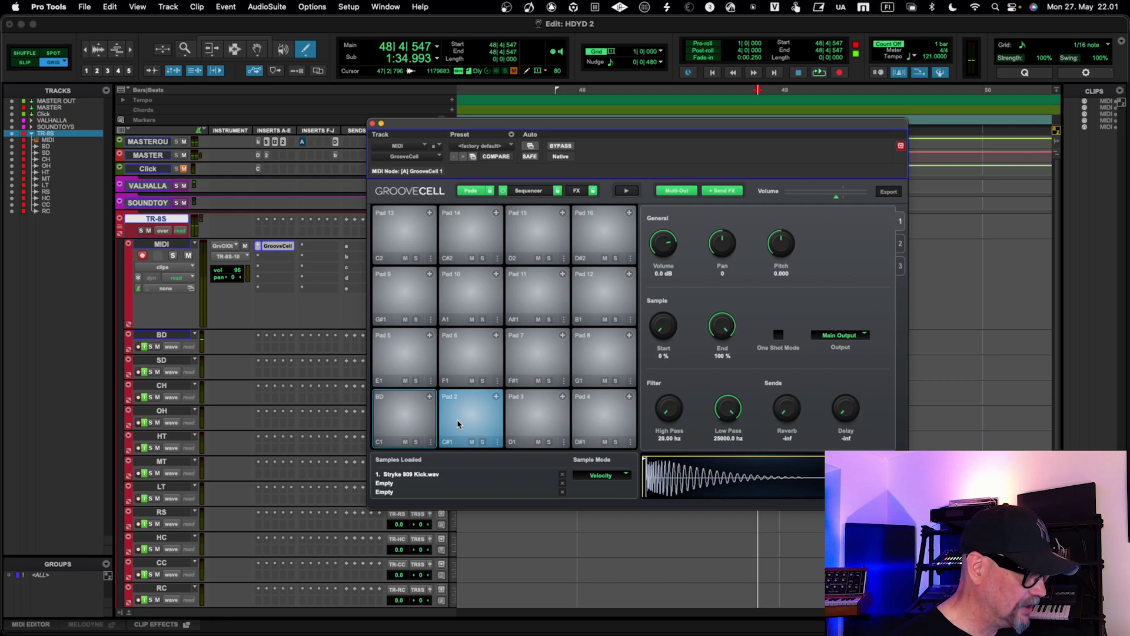
# Rename GrooveCell's Pad 2 as RS
pyautogui.click(497, 441)
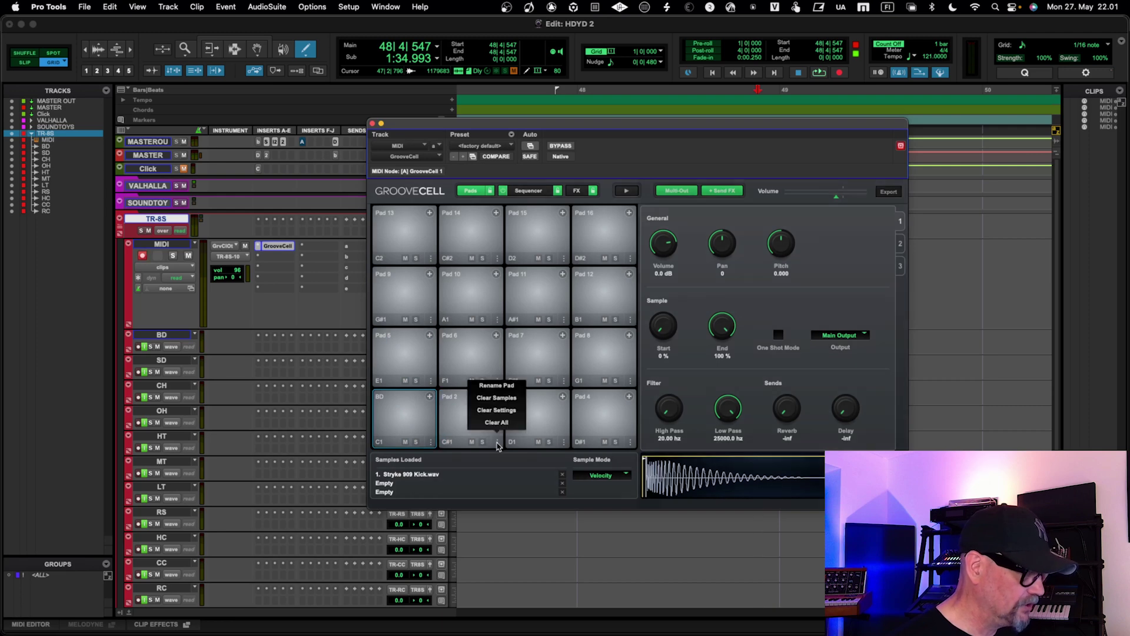
pyautogui.click(497, 385)
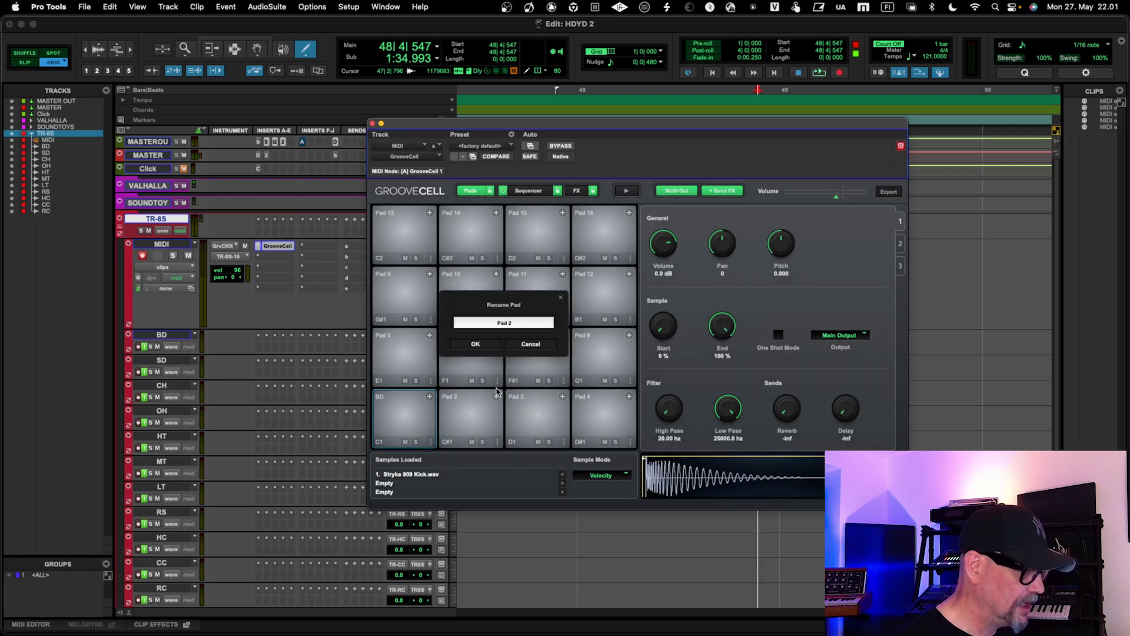
pyautogui.doubleClick(503, 323)
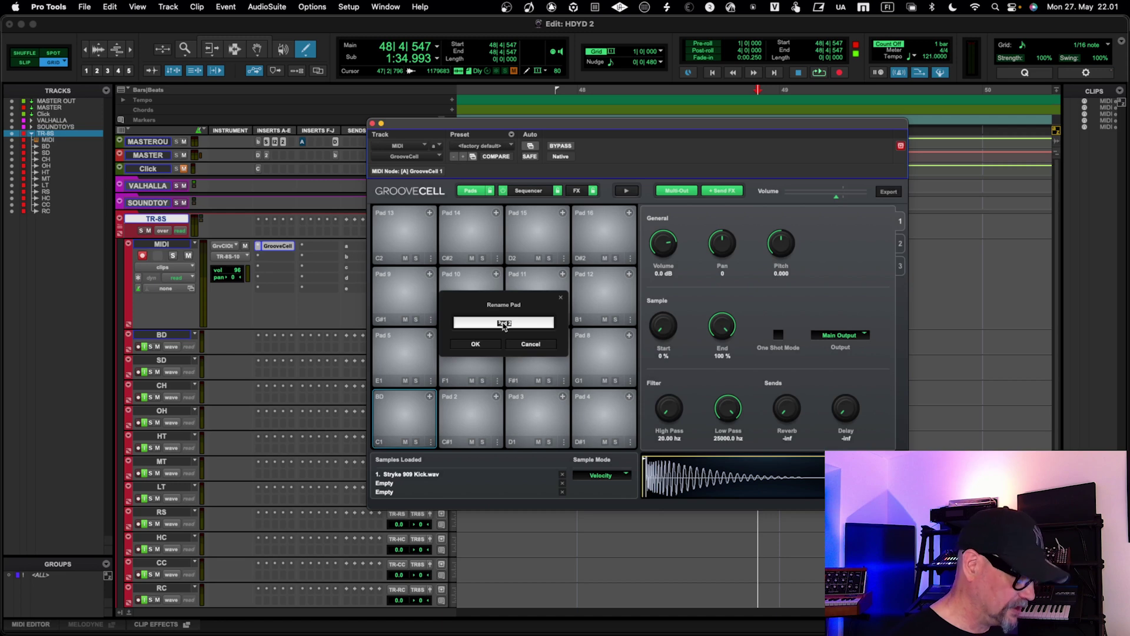
pyautogui.write('SD')
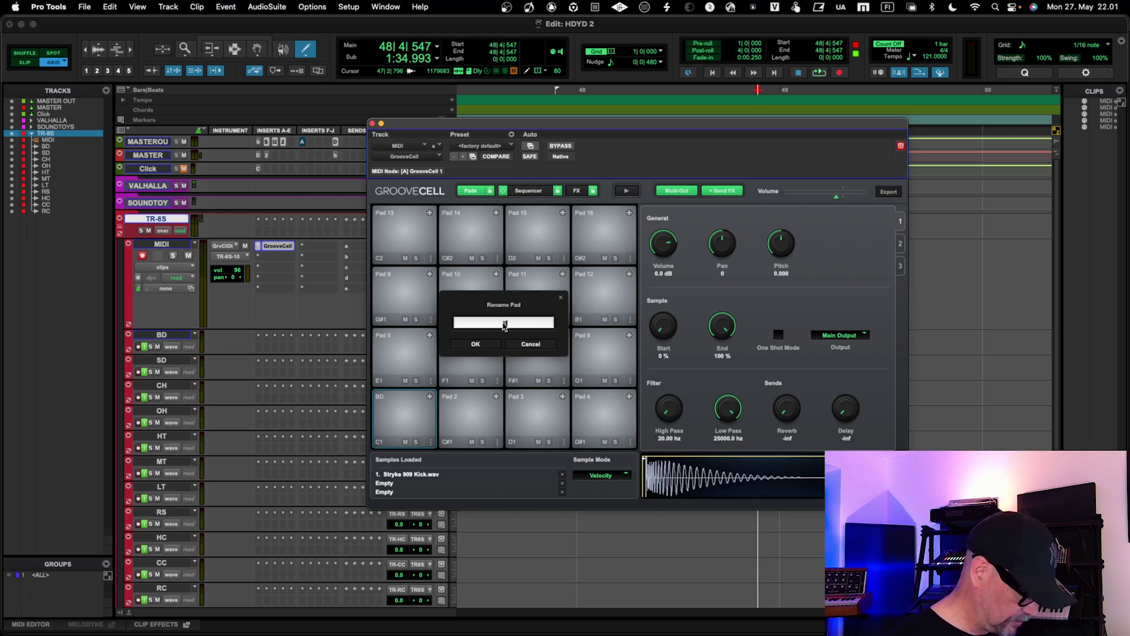
pyautogui.press('Return')
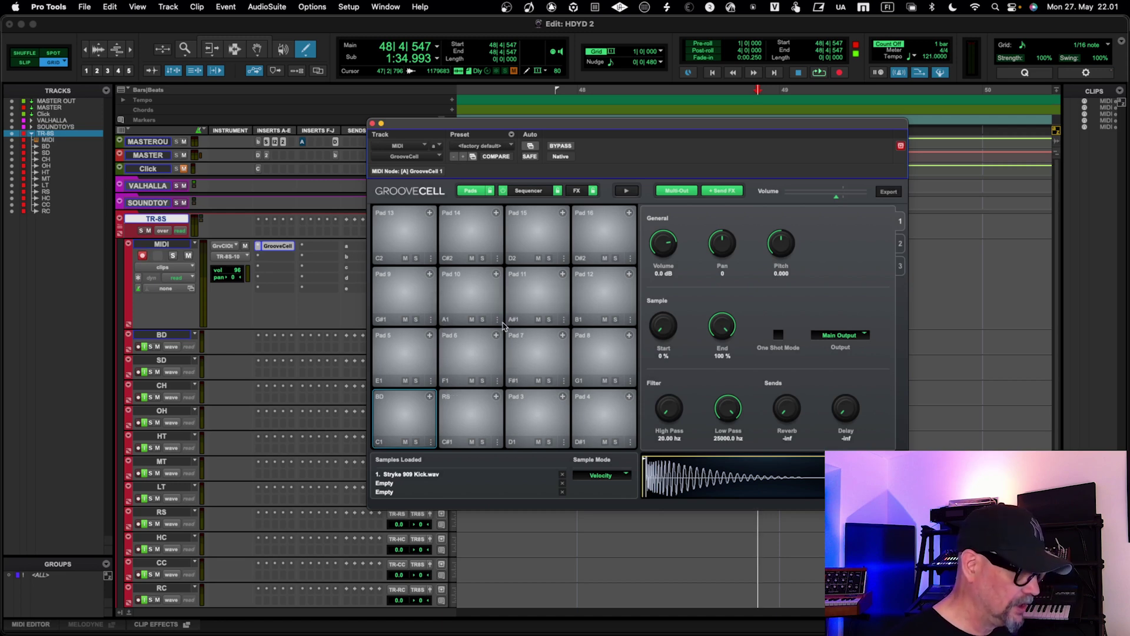
# Rename GrooveCell's Pad 3 as SD
pyautogui.click(517, 404)
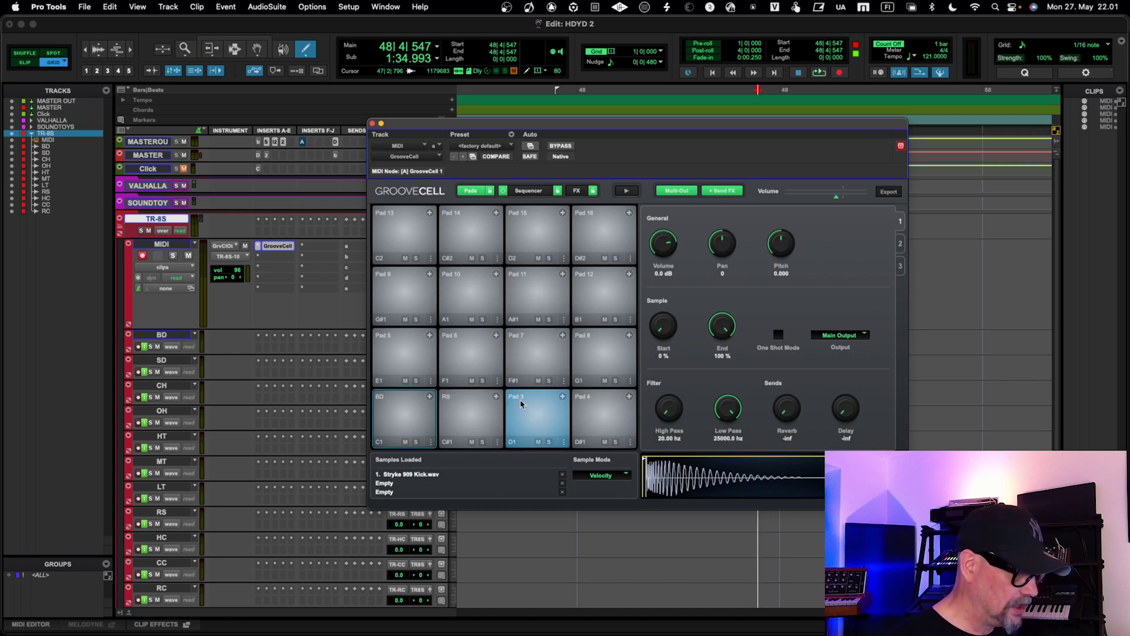
pyautogui.click(563, 442)
pyautogui.click(568, 388)
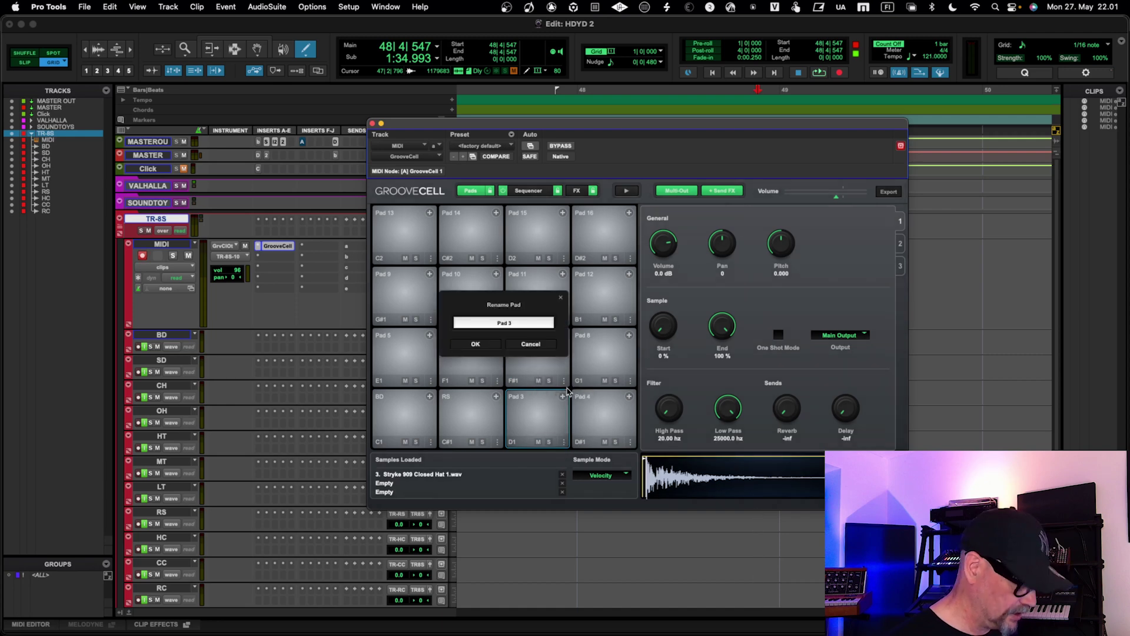
pyautogui.doubleClick(520, 324)
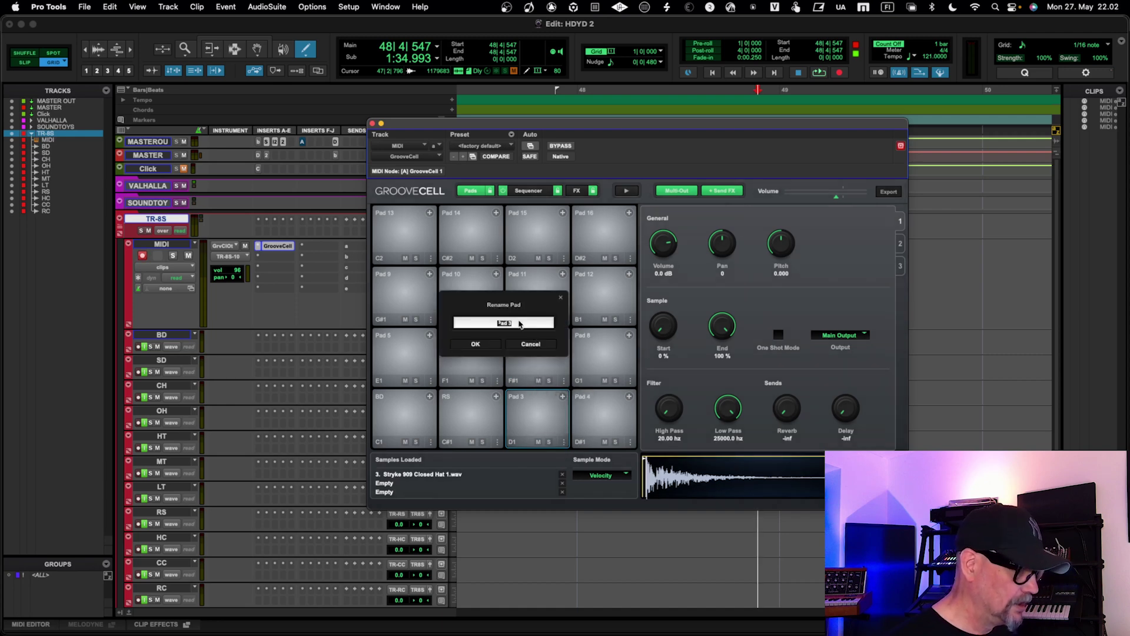
pyautogui.write('SD')
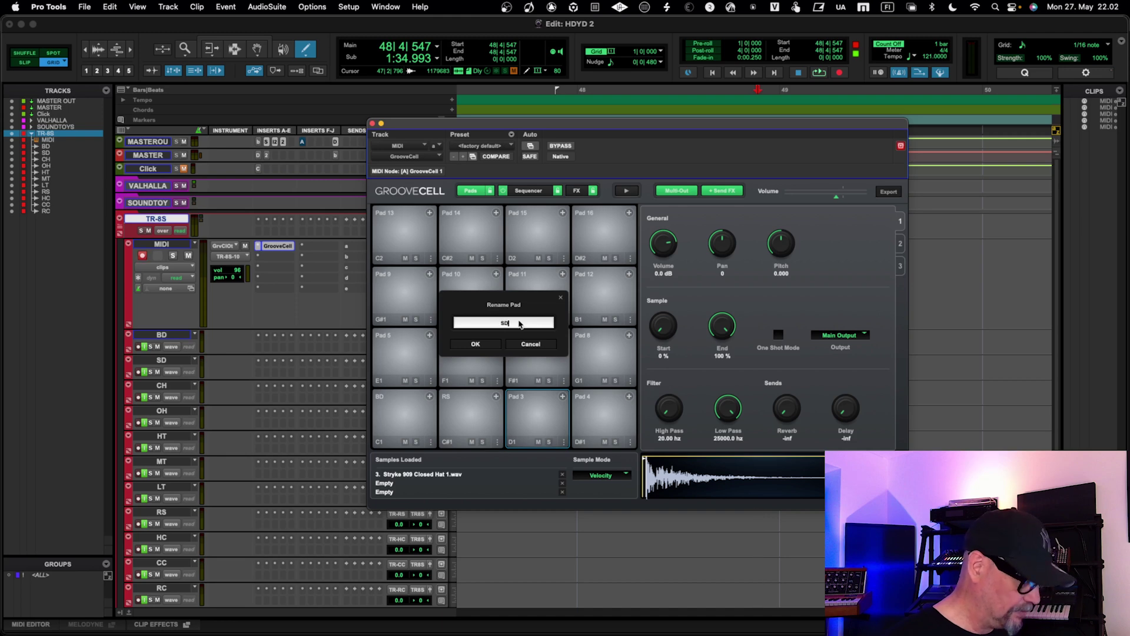
pyautogui.press('Return')
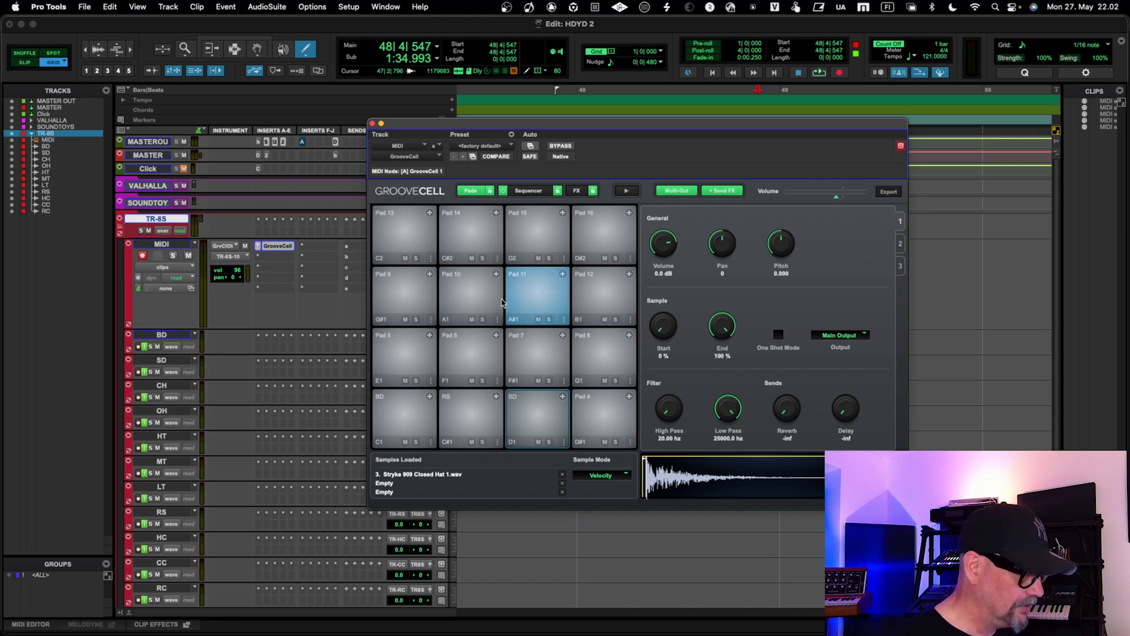
# Program BD hits on steps 1, 5, 9 and 13 in GrooveCell's sequencer and play the pattern briefly
pyautogui.click(530, 192)
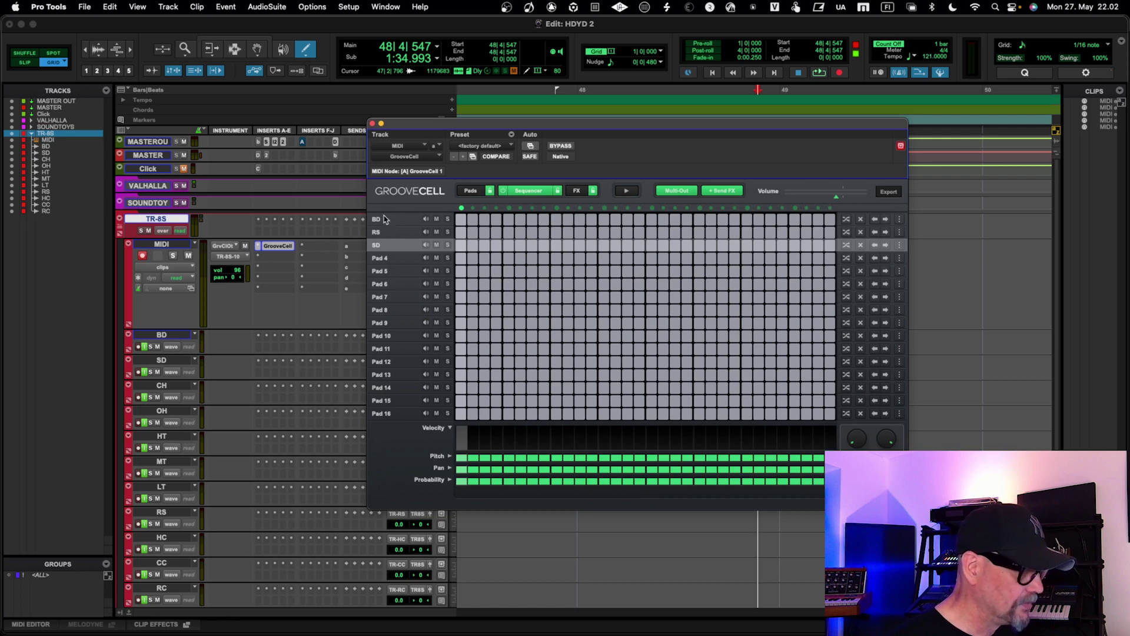
pyautogui.click(460, 221)
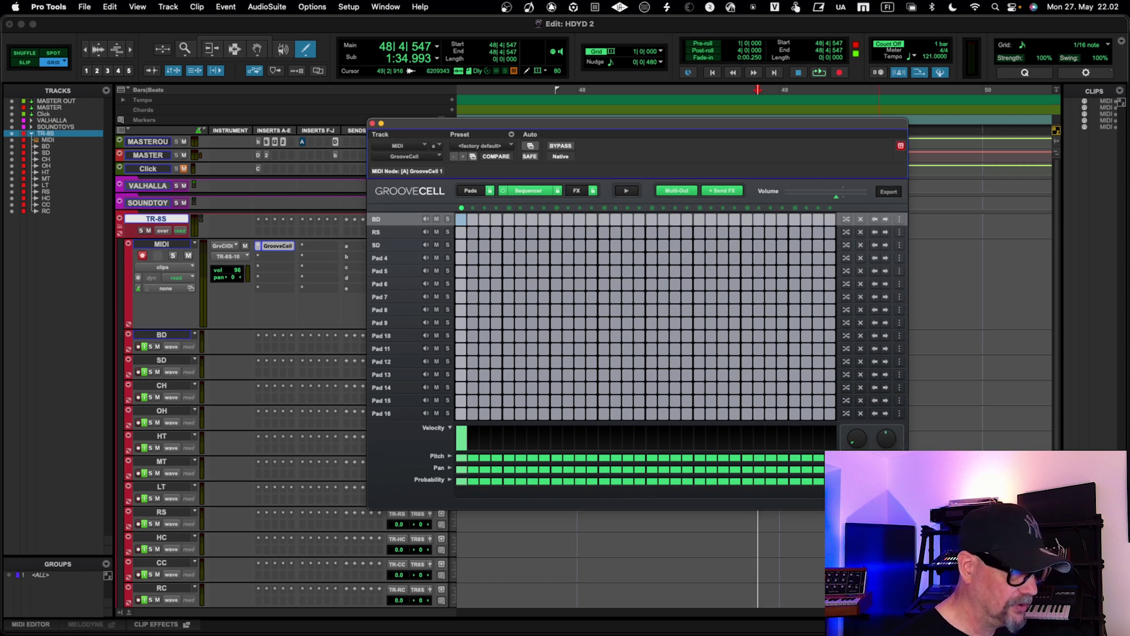
pyautogui.click(509, 219)
pyautogui.click(557, 219)
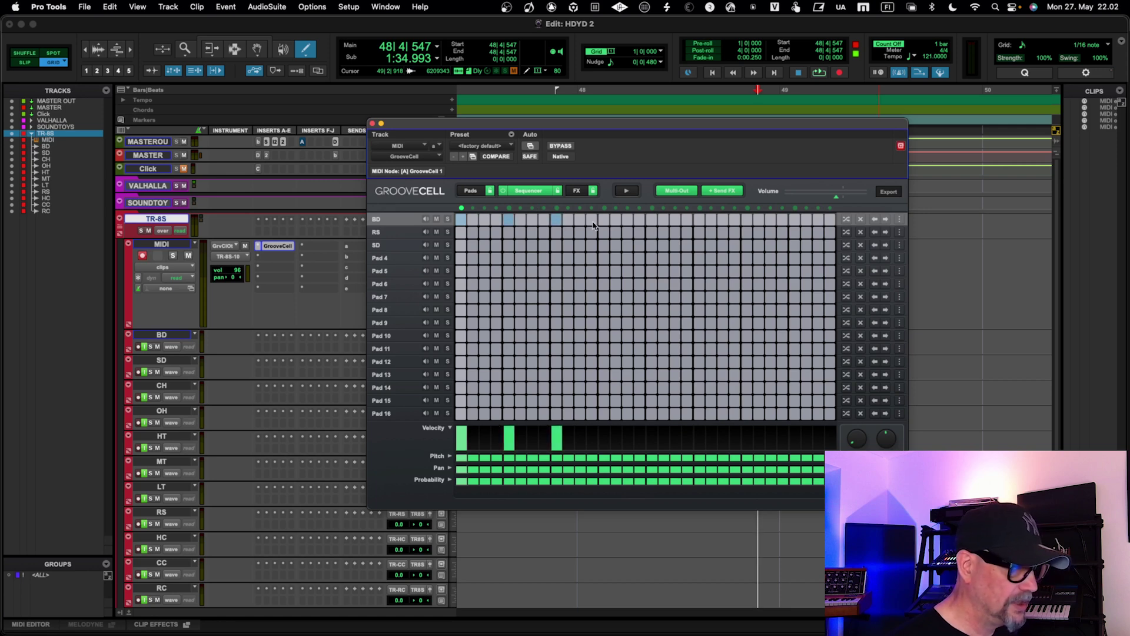
pyautogui.click(604, 219)
pyautogui.click(627, 190)
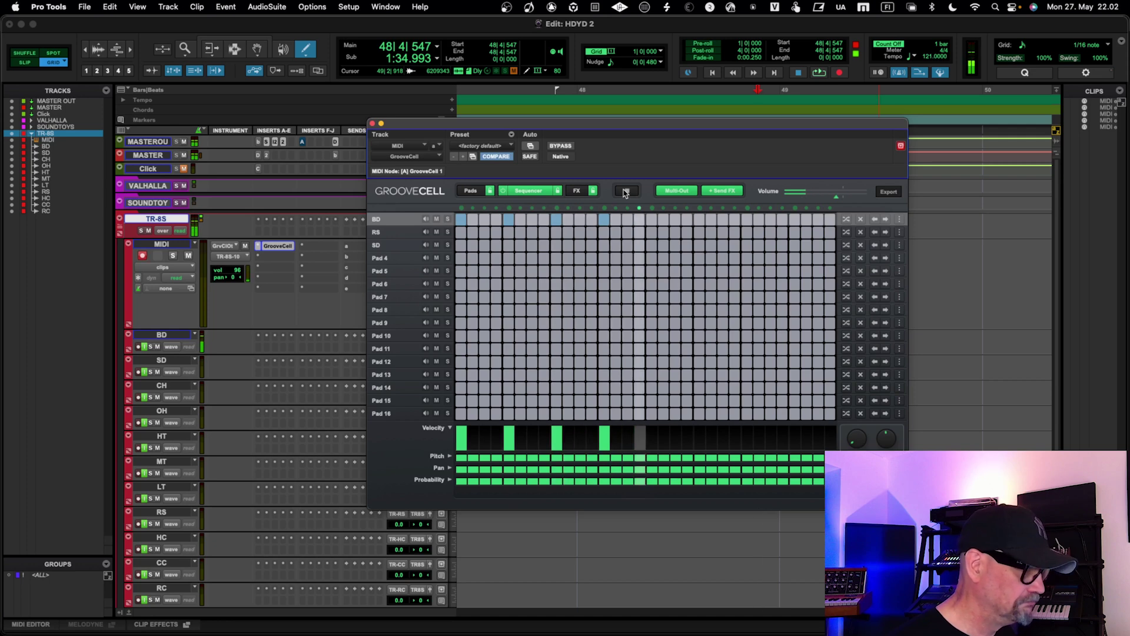
pyautogui.click(626, 191)
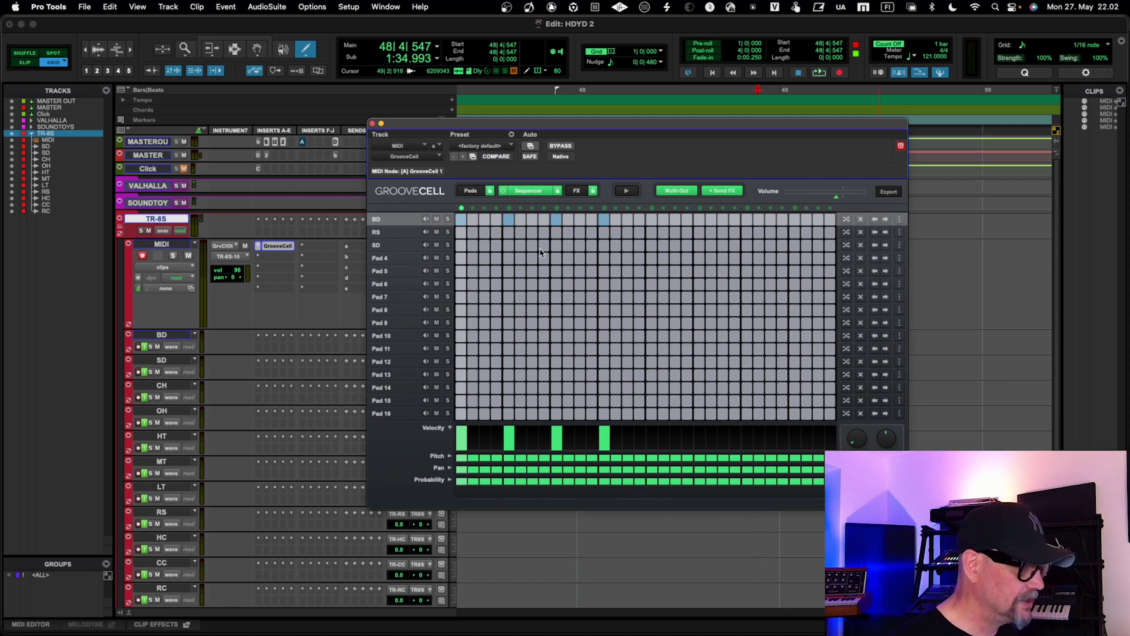
# Load the TR-8S preset in GrooveCell and audition its CH pad on G#1 and MT pad on A1
pyautogui.click(479, 146)
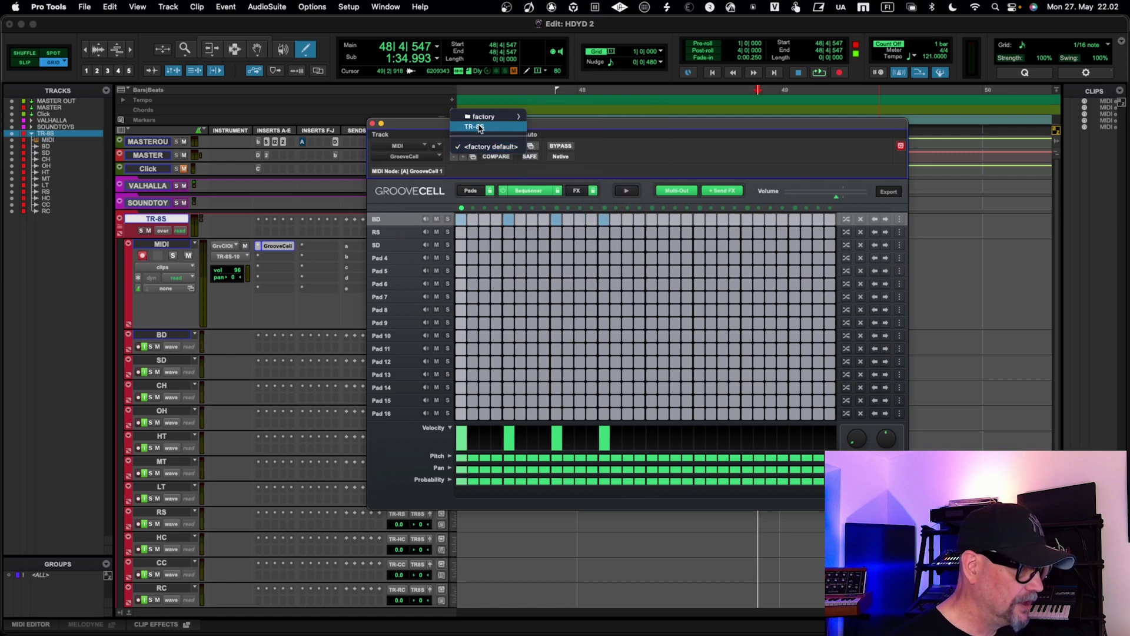
pyautogui.click(478, 127)
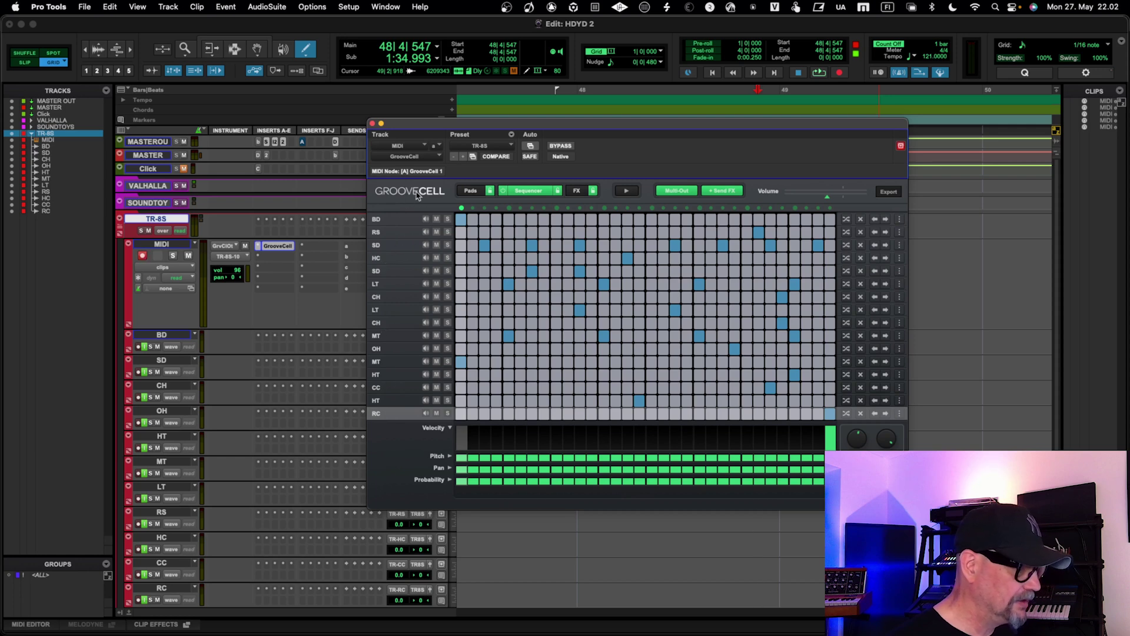
pyautogui.click(469, 192)
pyautogui.click(403, 289)
pyautogui.click(470, 291)
pyautogui.click(397, 295)
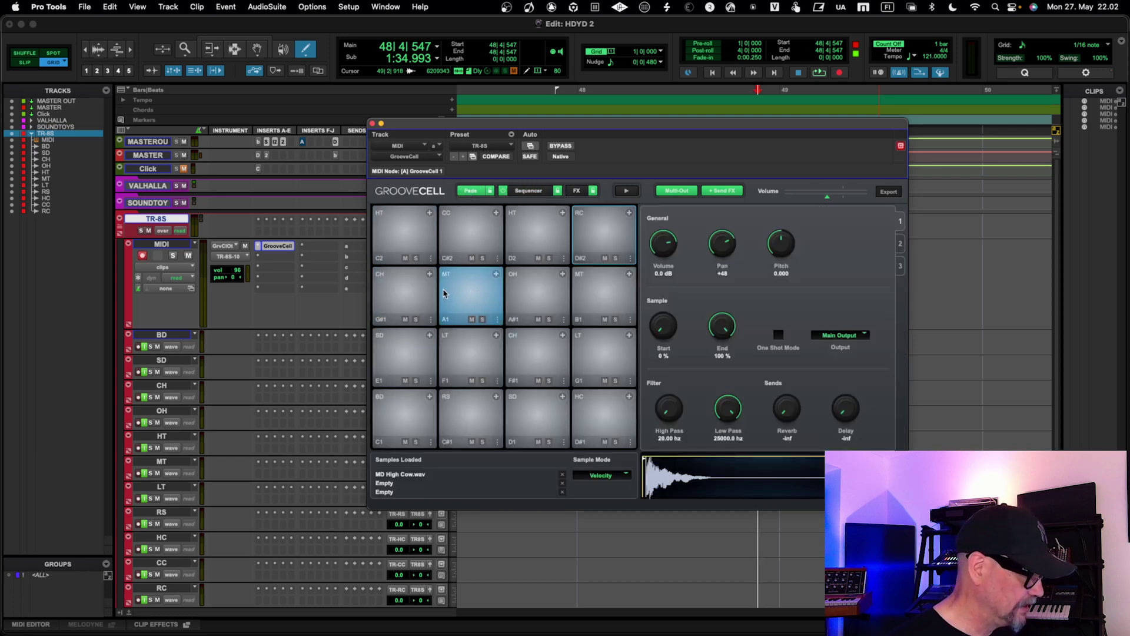
pyautogui.click(476, 295)
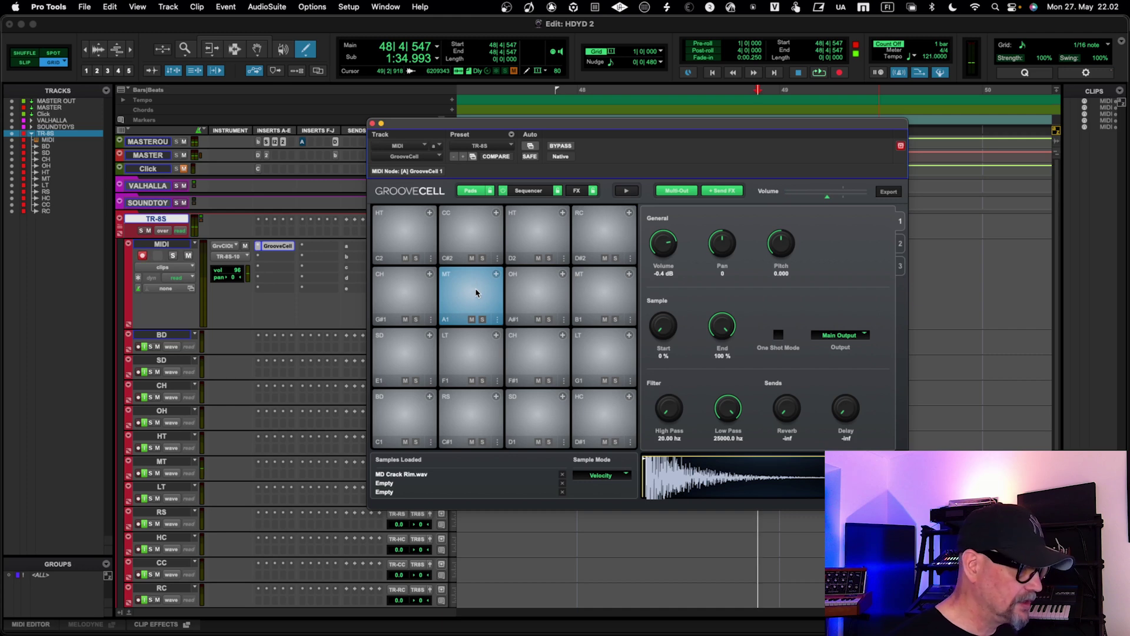
# Play the TR-8S preset's sequencer pattern and stop it
pyautogui.click(528, 192)
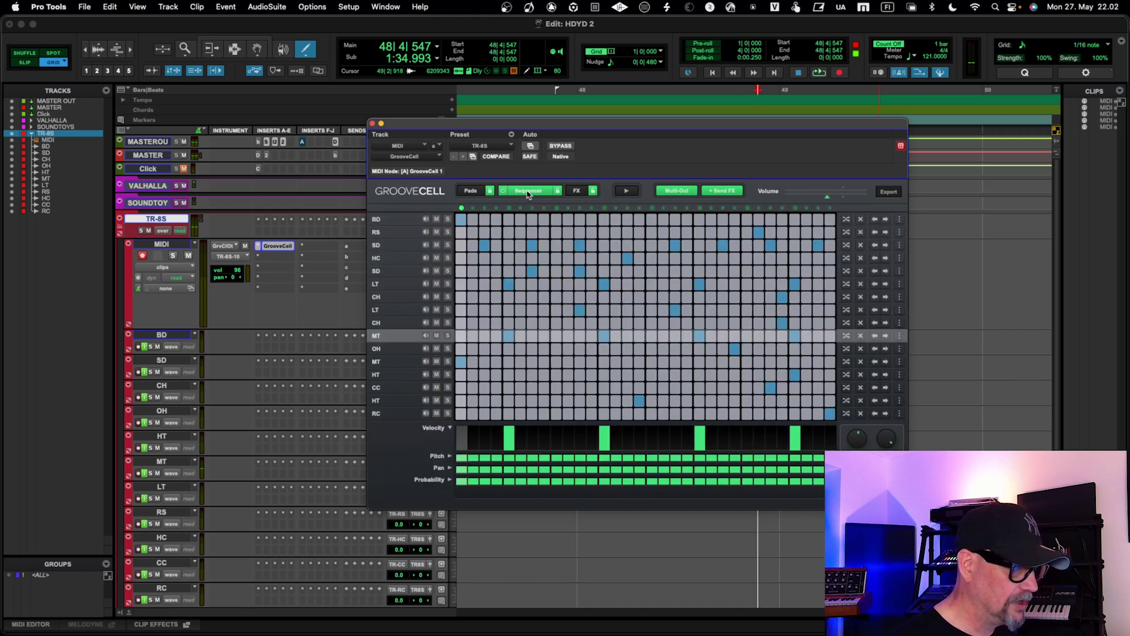
pyautogui.click(628, 191)
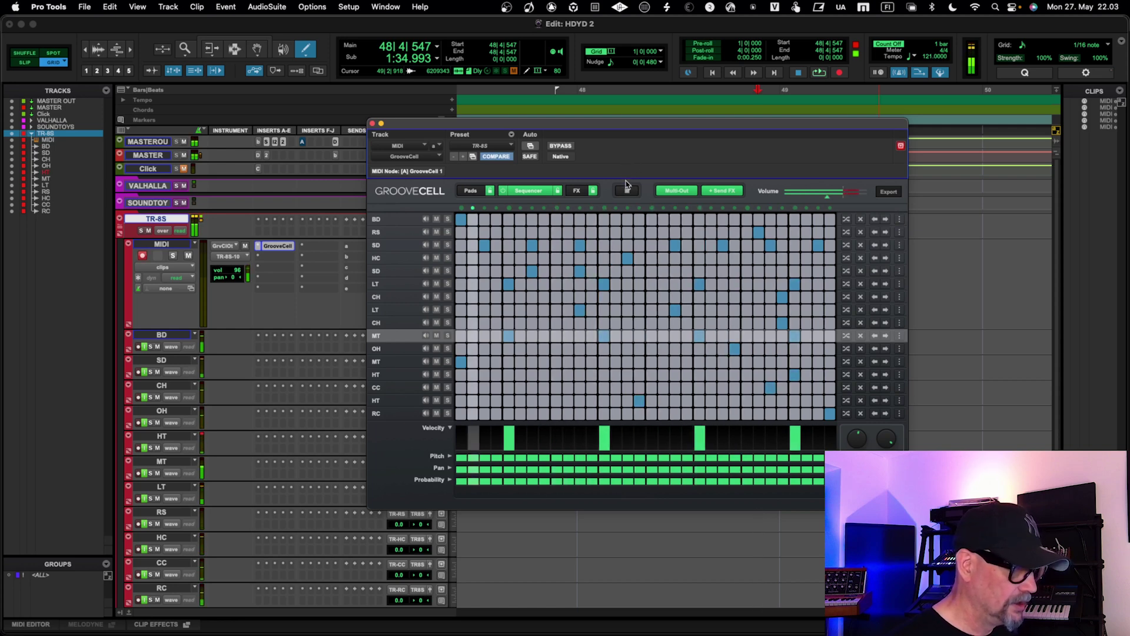
pyautogui.click(627, 191)
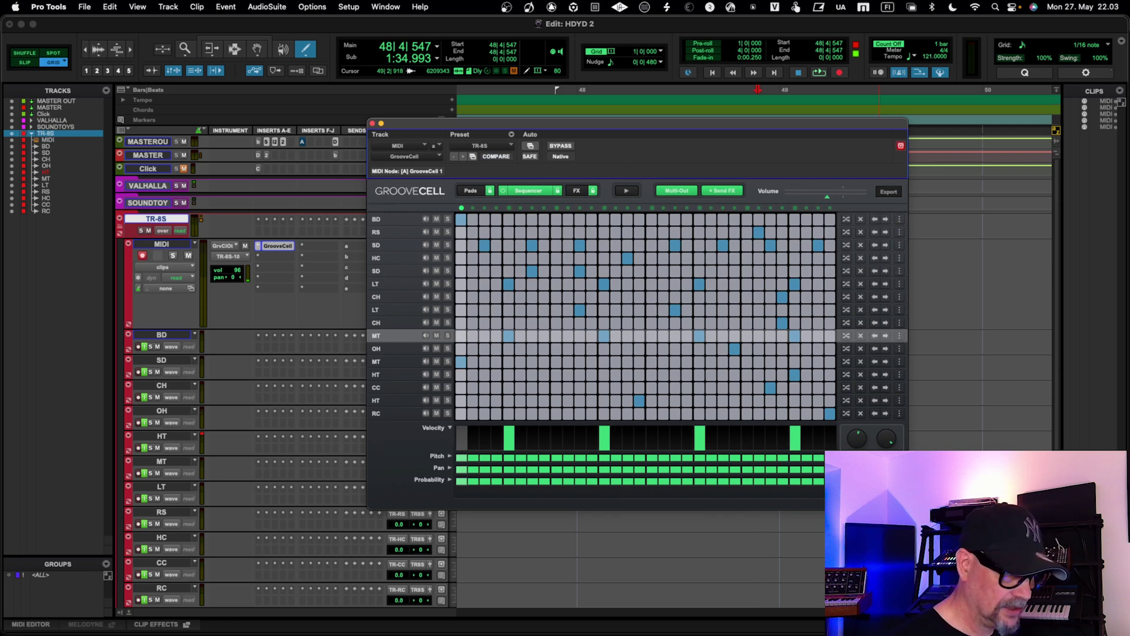
# Clear the whole sequencer pattern and place BD hits on steps 1, 5, 9 and 13, RS on step 5 and SD on step 13
pyautogui.click(861, 480)
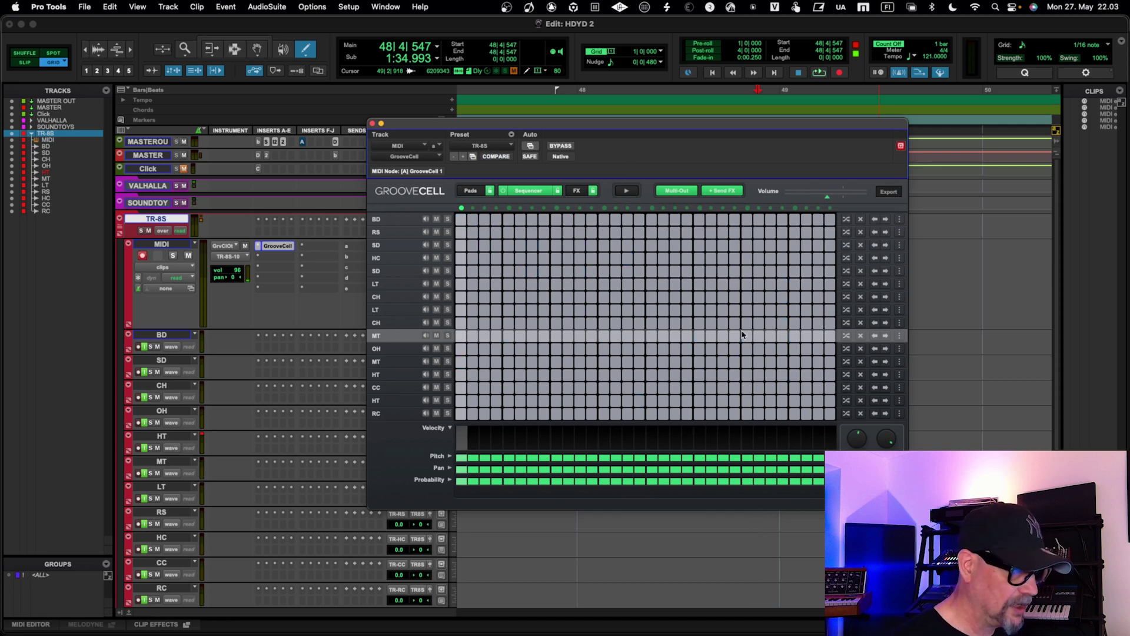
pyautogui.click(462, 219)
pyautogui.click(510, 220)
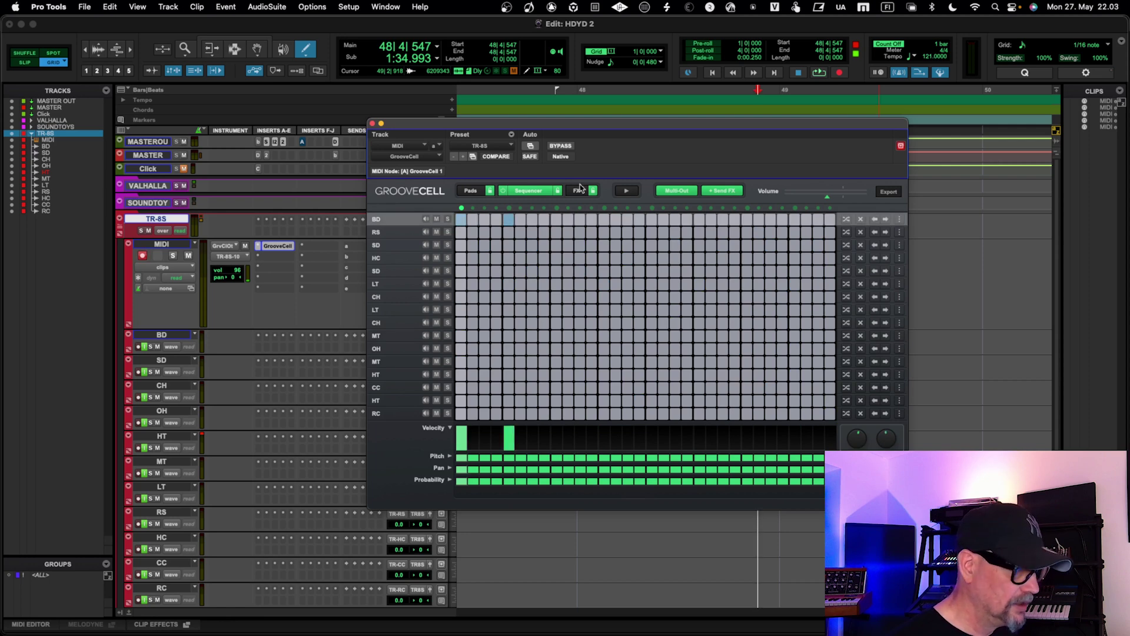
pyautogui.click(556, 220)
pyautogui.click(604, 220)
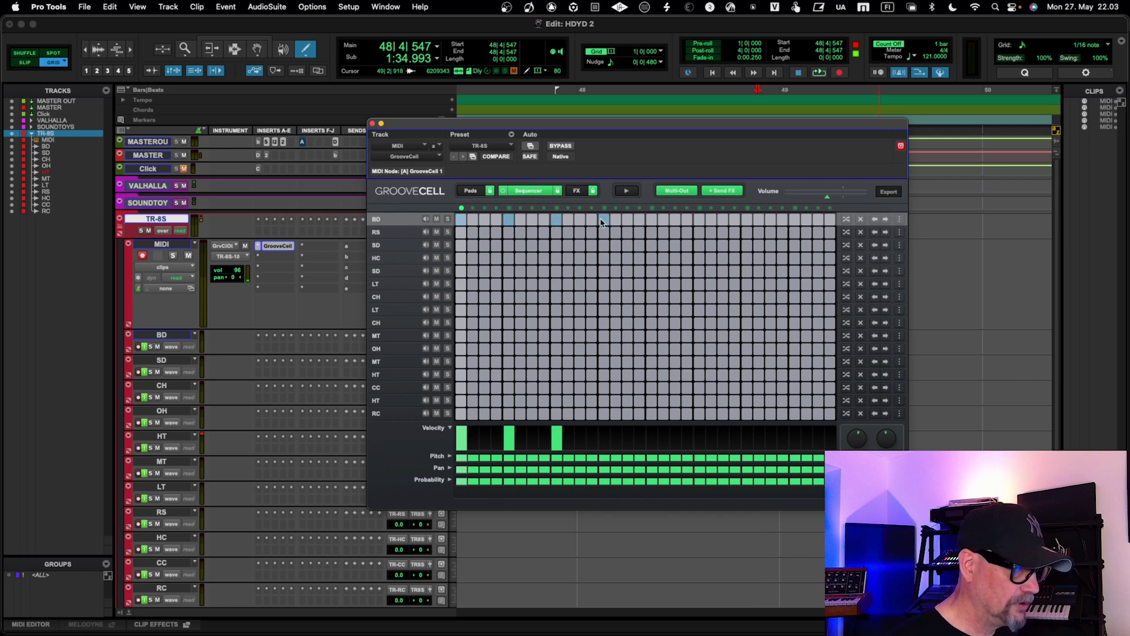
pyautogui.click(509, 232)
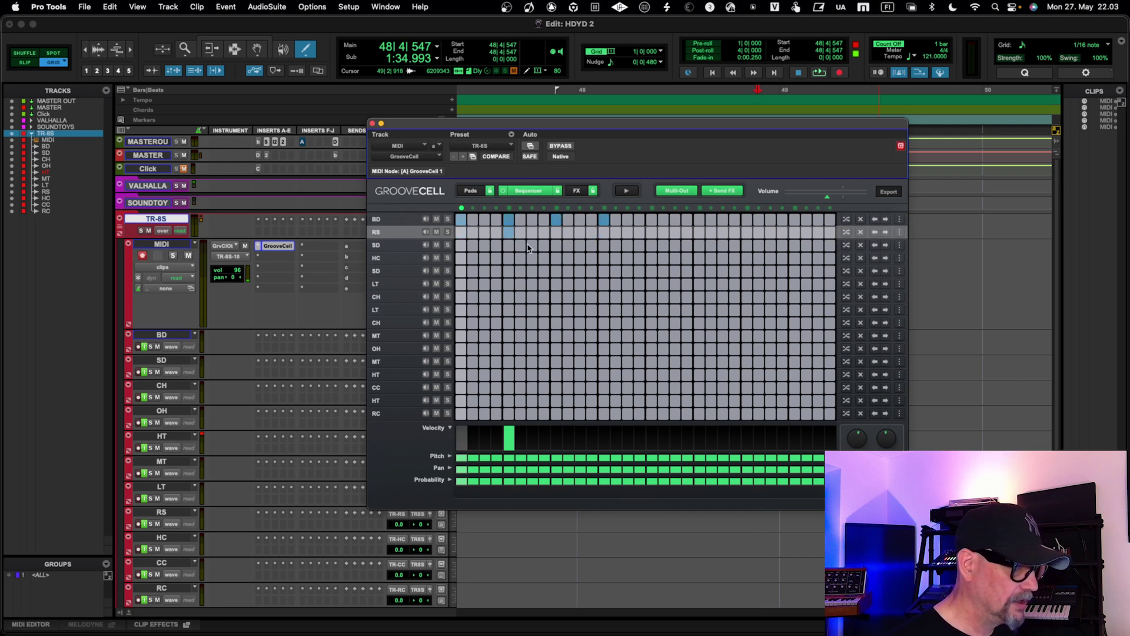
pyautogui.click(604, 245)
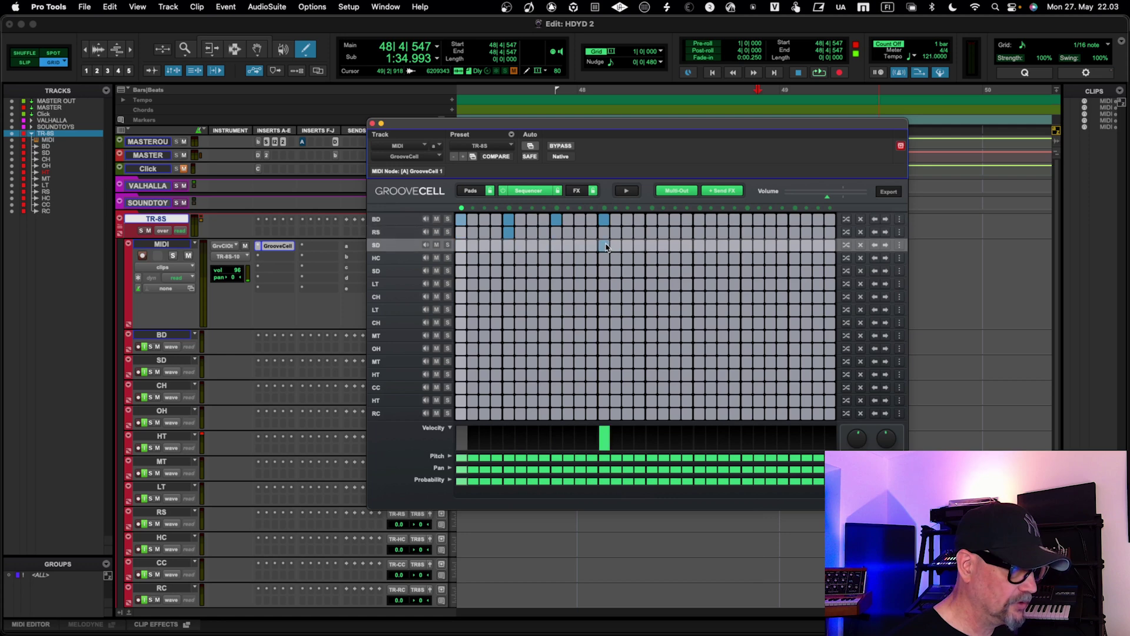
# Place hits in the first CH row on steps 1, 2, 4, 5, 6, 8, 9, 10, 12, 14, 15 and 16
pyautogui.click(461, 296)
pyautogui.click(473, 297)
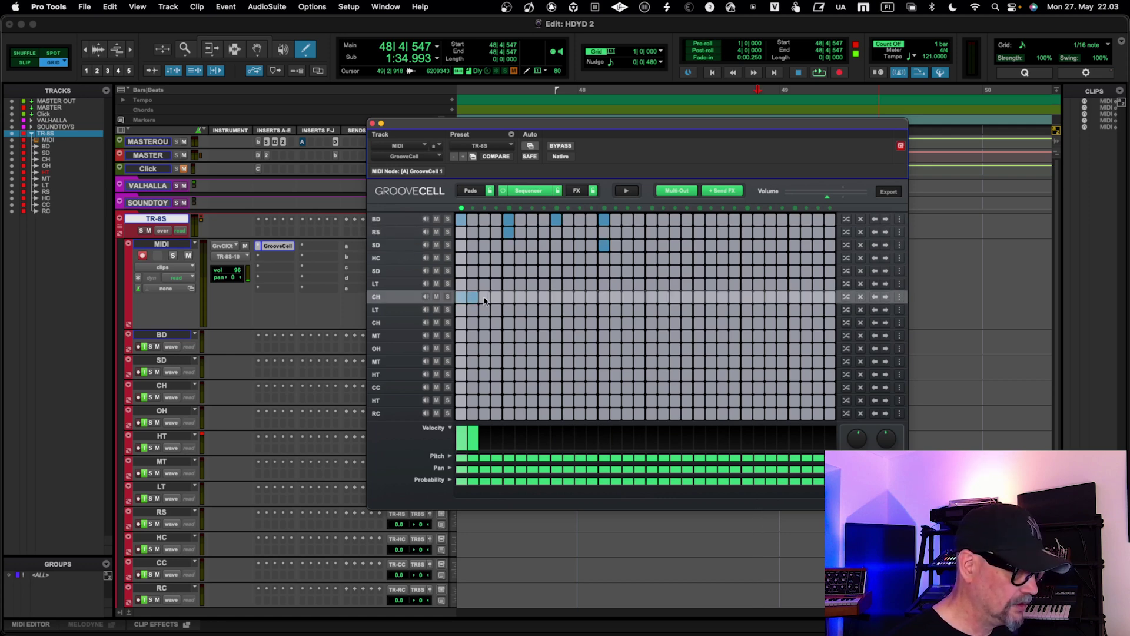
pyautogui.click(496, 296)
pyautogui.click(509, 297)
pyautogui.click(520, 298)
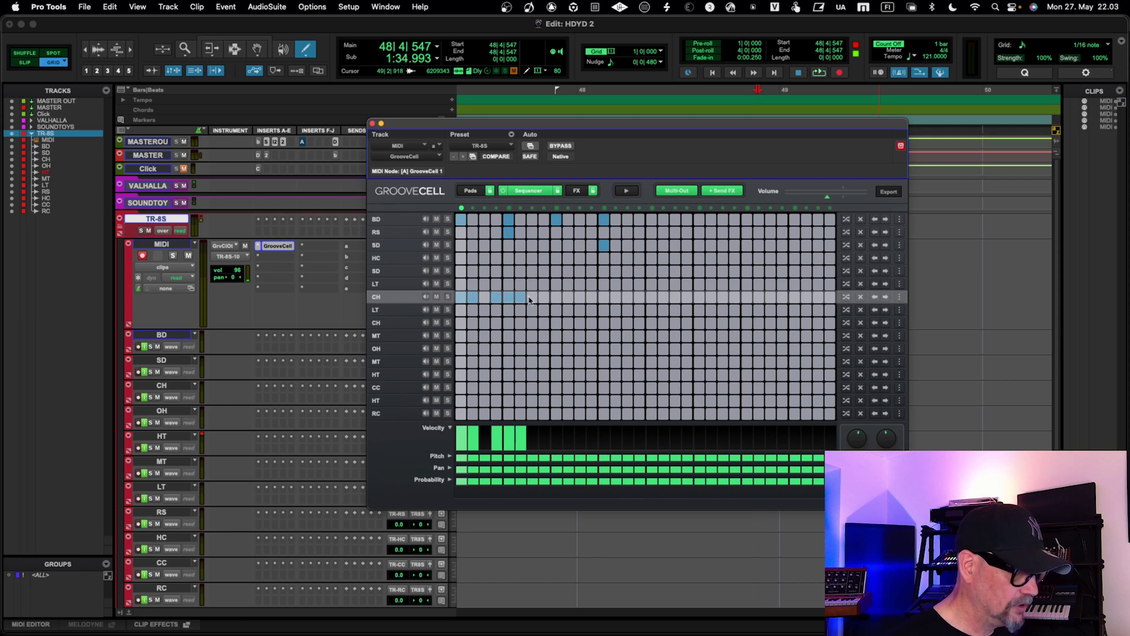
pyautogui.click(544, 297)
pyautogui.click(556, 297)
pyautogui.click(568, 297)
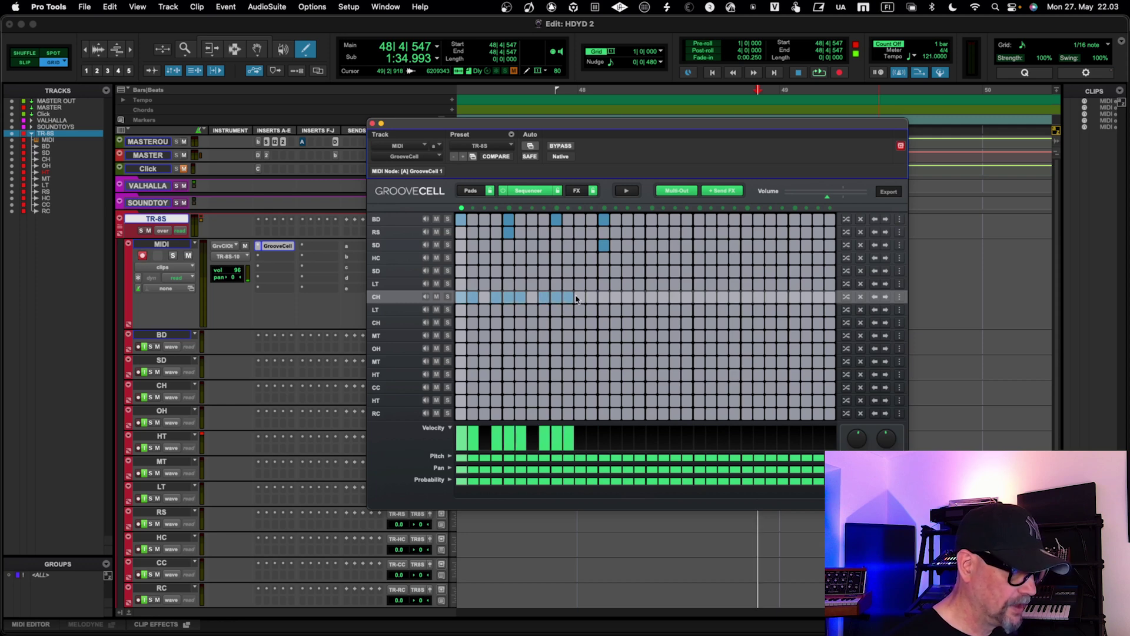
pyautogui.click(591, 297)
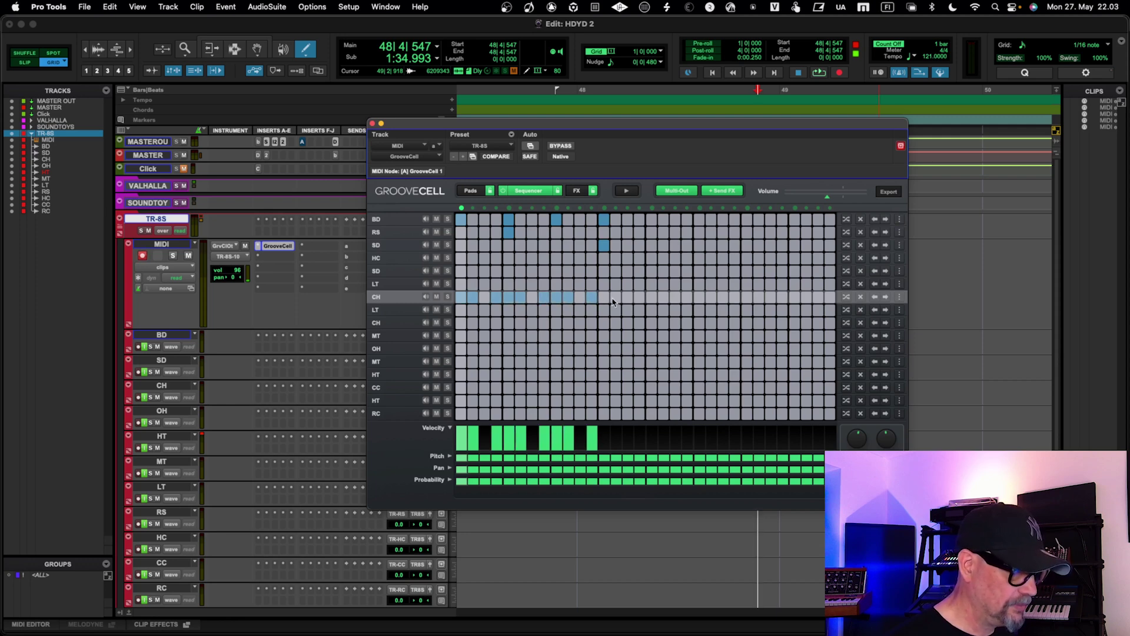
pyautogui.click(616, 298)
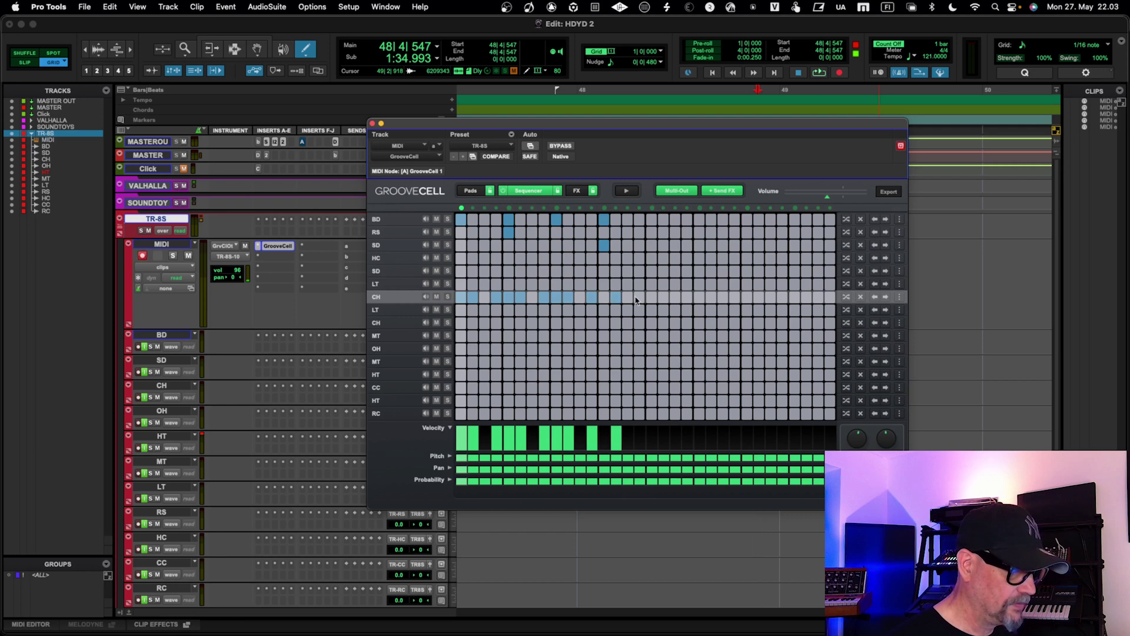
pyautogui.click(628, 298)
pyautogui.click(639, 298)
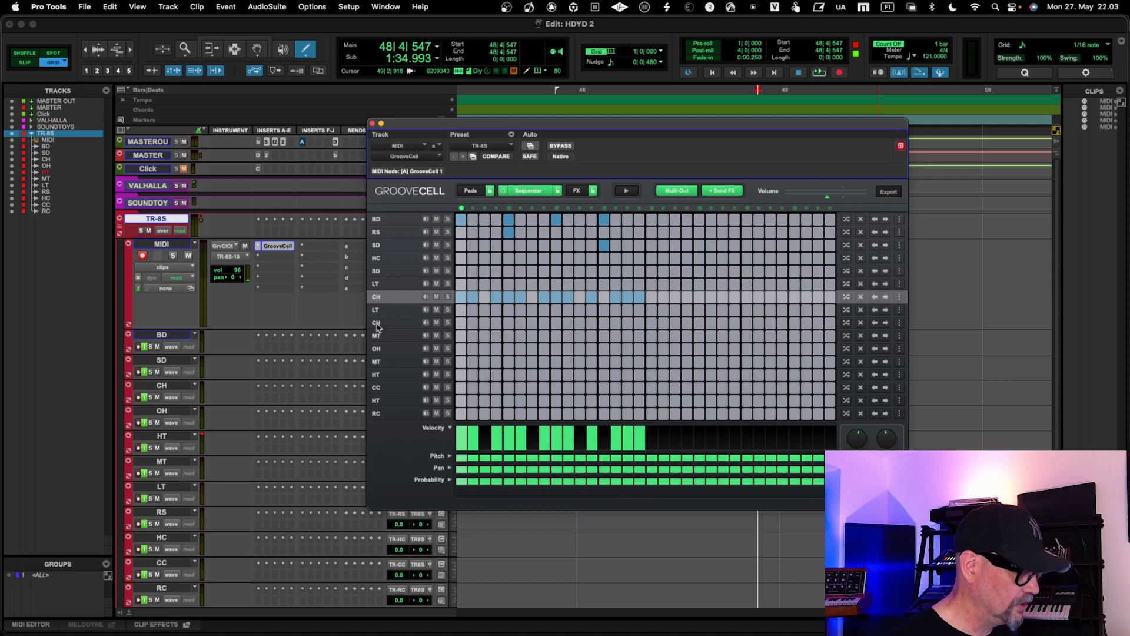
# Place OH hits on steps 3, 7, 11 and 15, and in the first CH row add step 13 and remove step 15
pyautogui.click(484, 349)
pyautogui.click(532, 350)
pyautogui.click(580, 351)
pyautogui.click(628, 350)
pyautogui.click(603, 298)
pyautogui.click(628, 297)
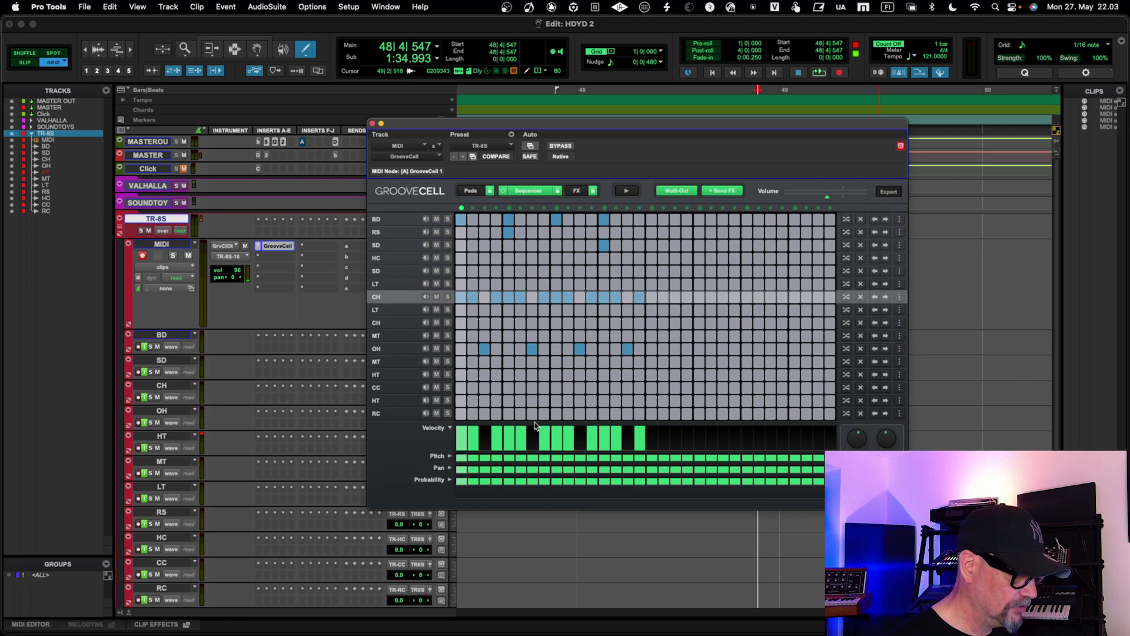
# Expand the selected CH row's Pan and Probability lanes in turn, and return to its Velocity lane
pyautogui.click(450, 468)
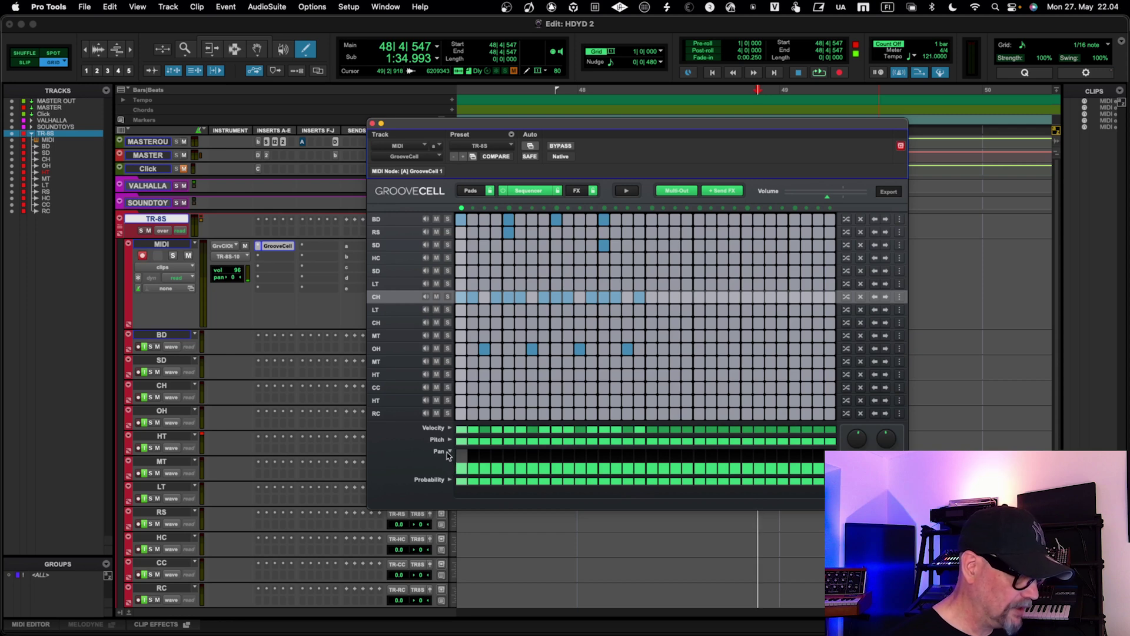
pyautogui.click(447, 479)
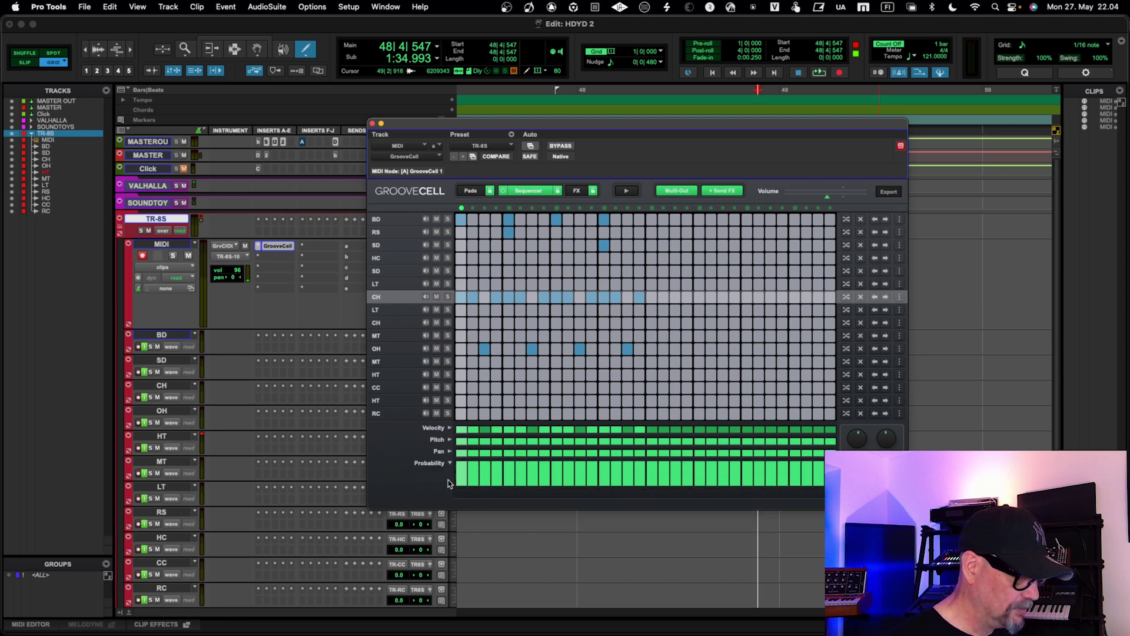
pyautogui.click(449, 429)
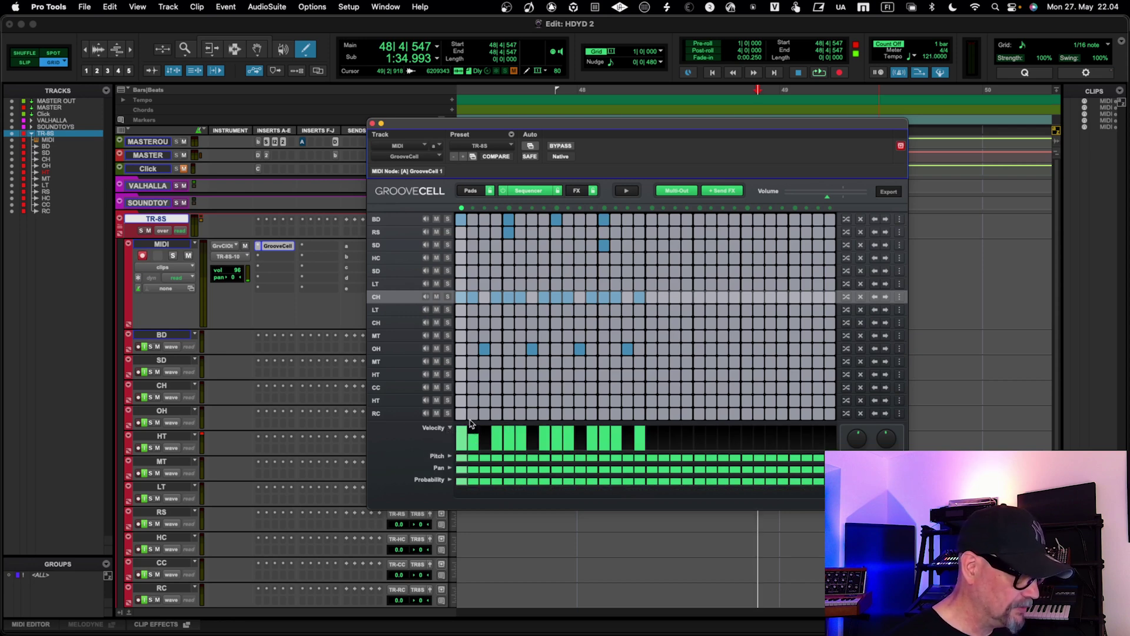
# Lower the velocities of the first CH row's hits to slightly varied levels, and play the pattern briefly
pyautogui.click(462, 429)
pyautogui.moveTo(496, 427); pyautogui.dragTo(497, 429)
pyautogui.click(507, 428)
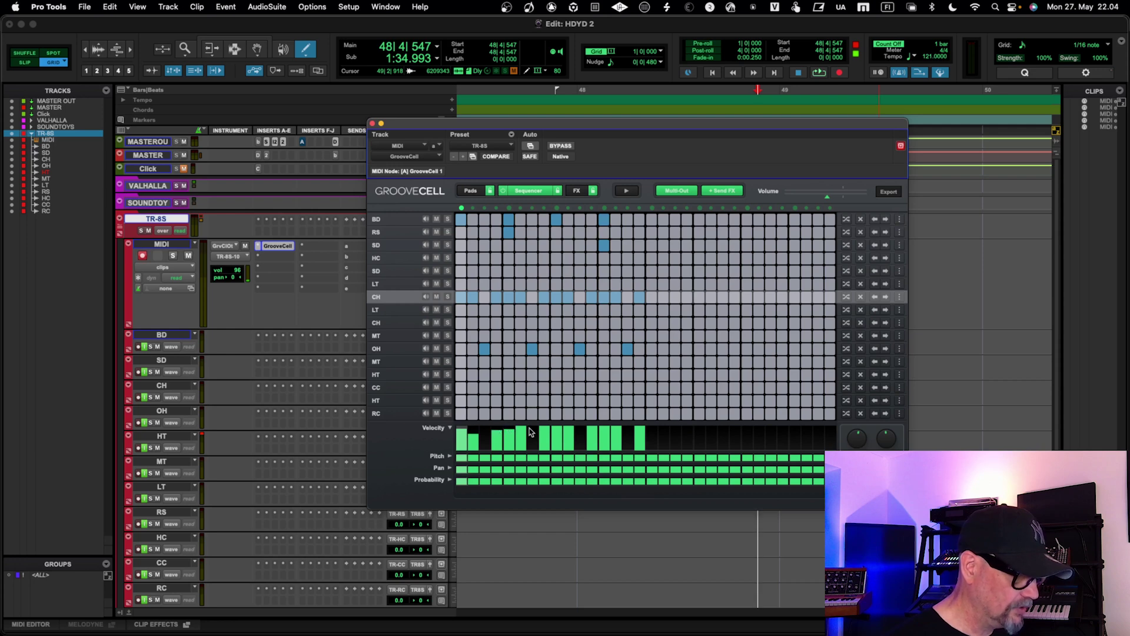
pyautogui.click(522, 432)
pyautogui.click(543, 434)
pyautogui.click(558, 431)
pyautogui.click(570, 434)
pyautogui.click(592, 433)
pyautogui.click(603, 434)
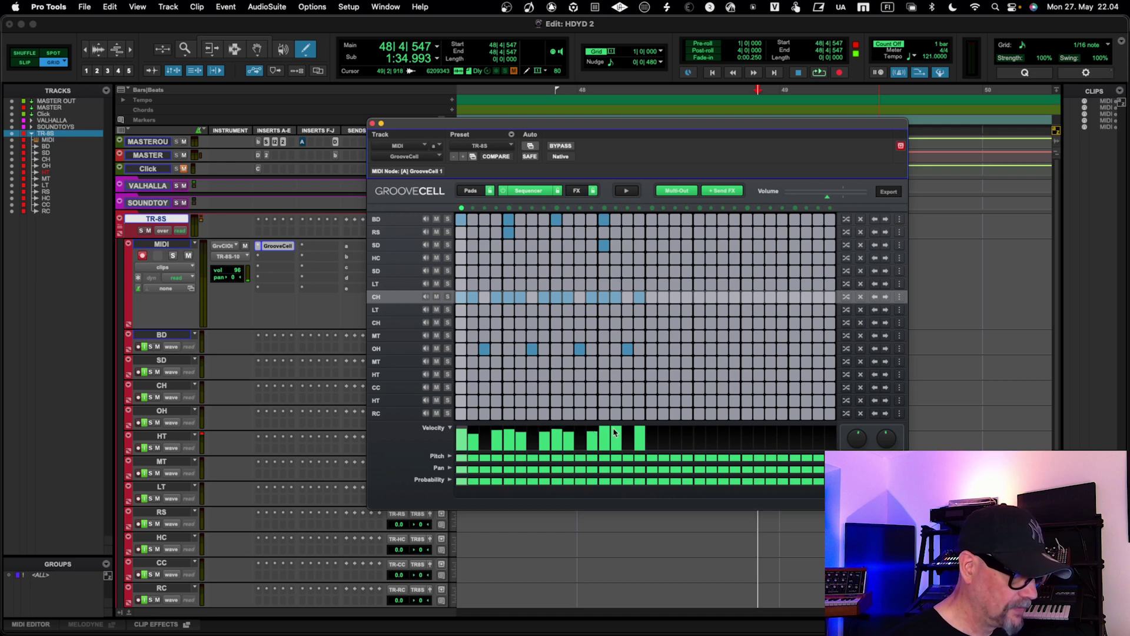
pyautogui.click(616, 435)
pyautogui.click(640, 434)
pyautogui.click(629, 192)
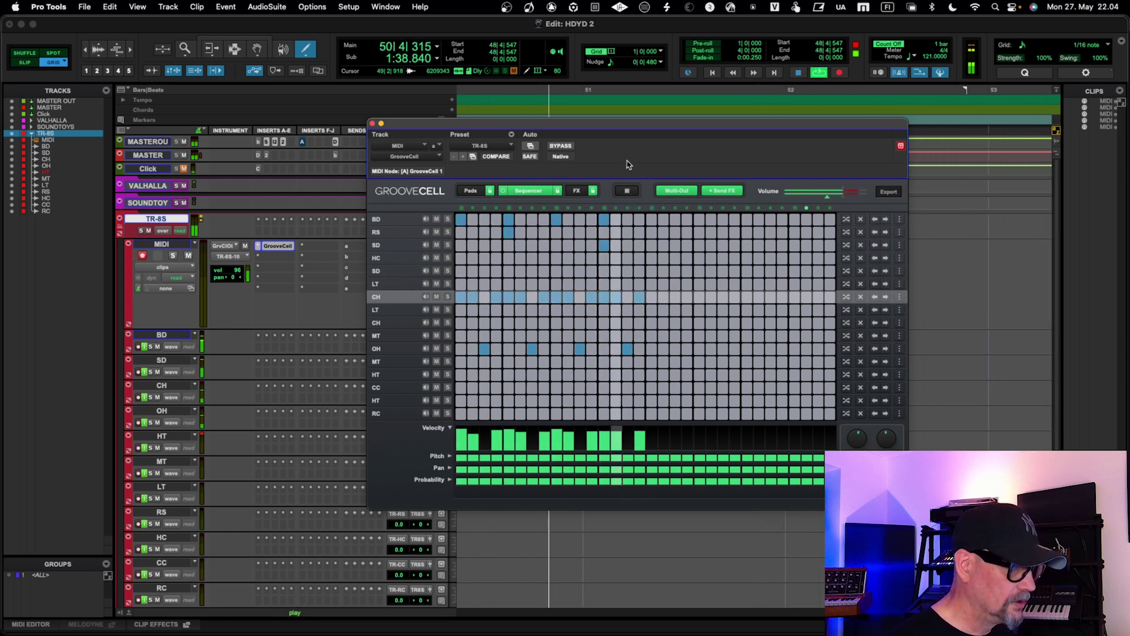
pyautogui.press('space')
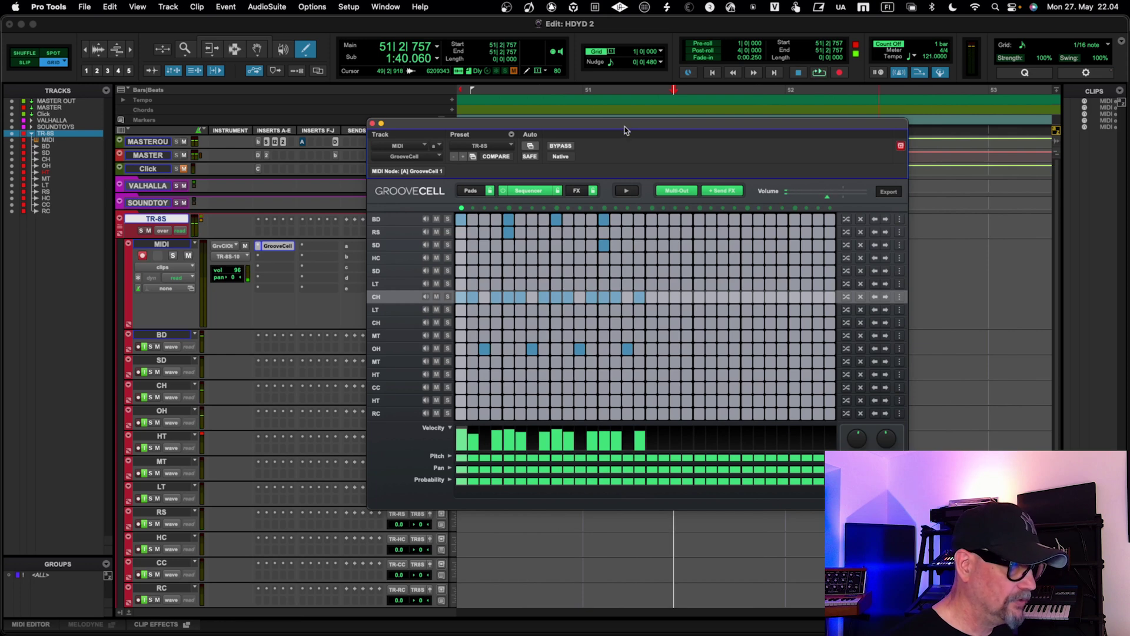
# Export the GrooveCell pattern as MIDI onto the MIDI track at bar 50, and close the export dialog and the plug-in
pyautogui.moveTo(626, 124); pyautogui.dragTo(674, 125)
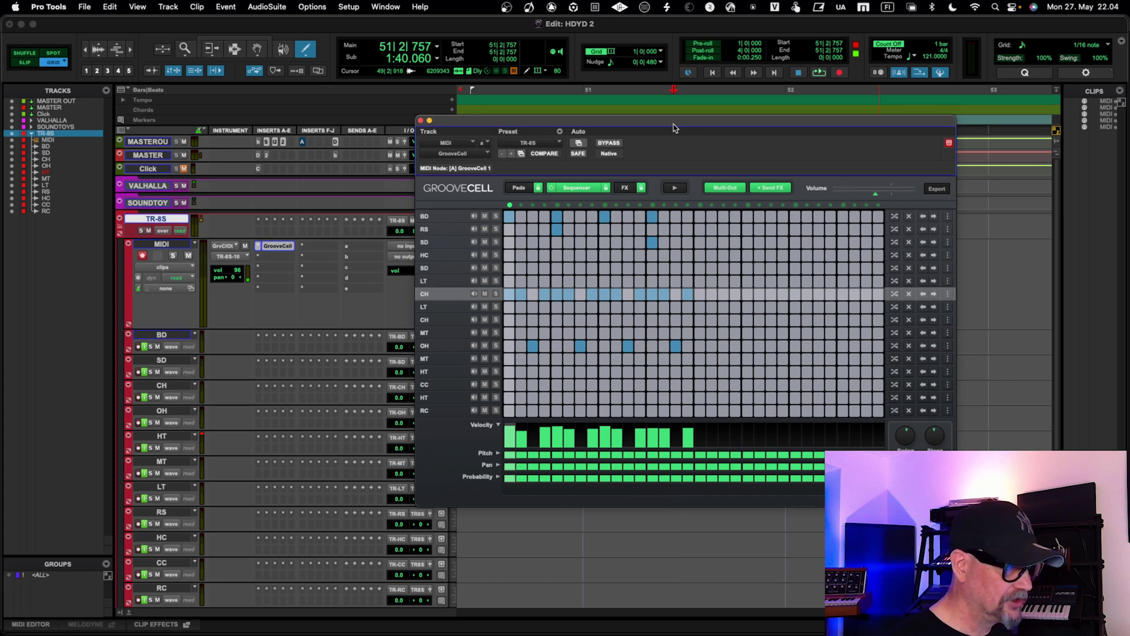
pyautogui.moveTo(675, 128); pyautogui.dragTo(853, 110)
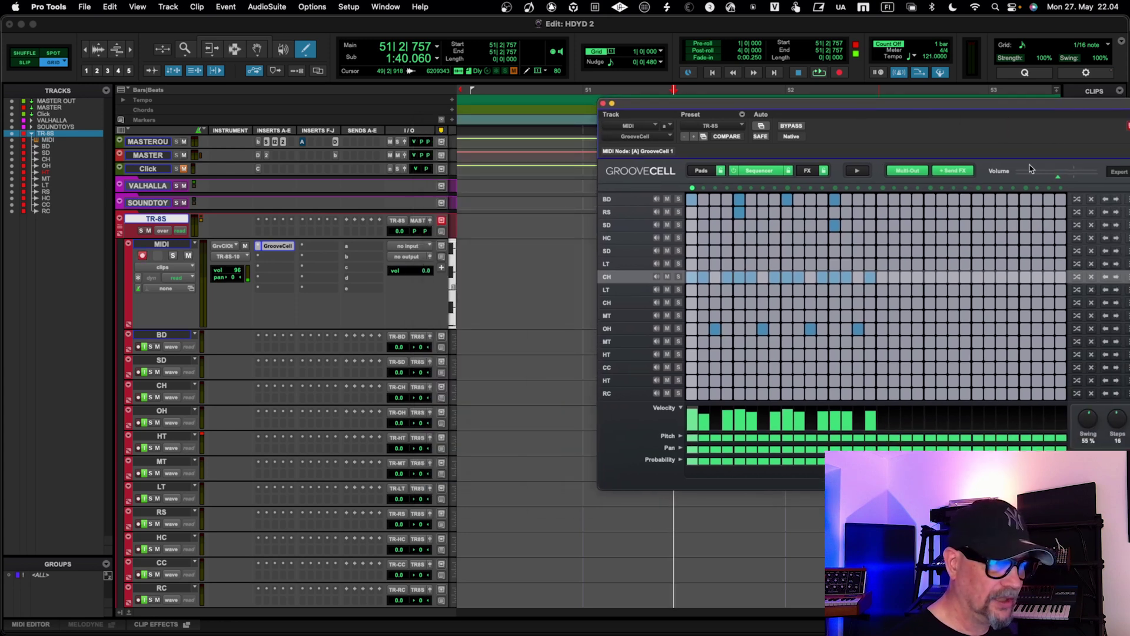
pyautogui.moveTo(980, 111); pyautogui.dragTo(921, 127)
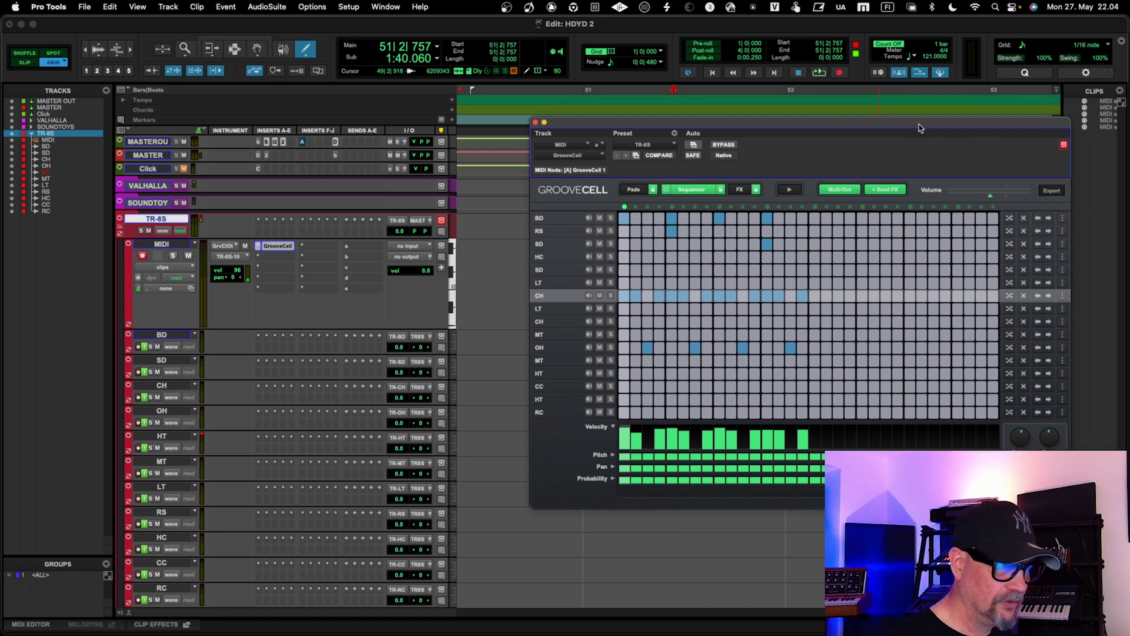
pyautogui.click(1052, 191)
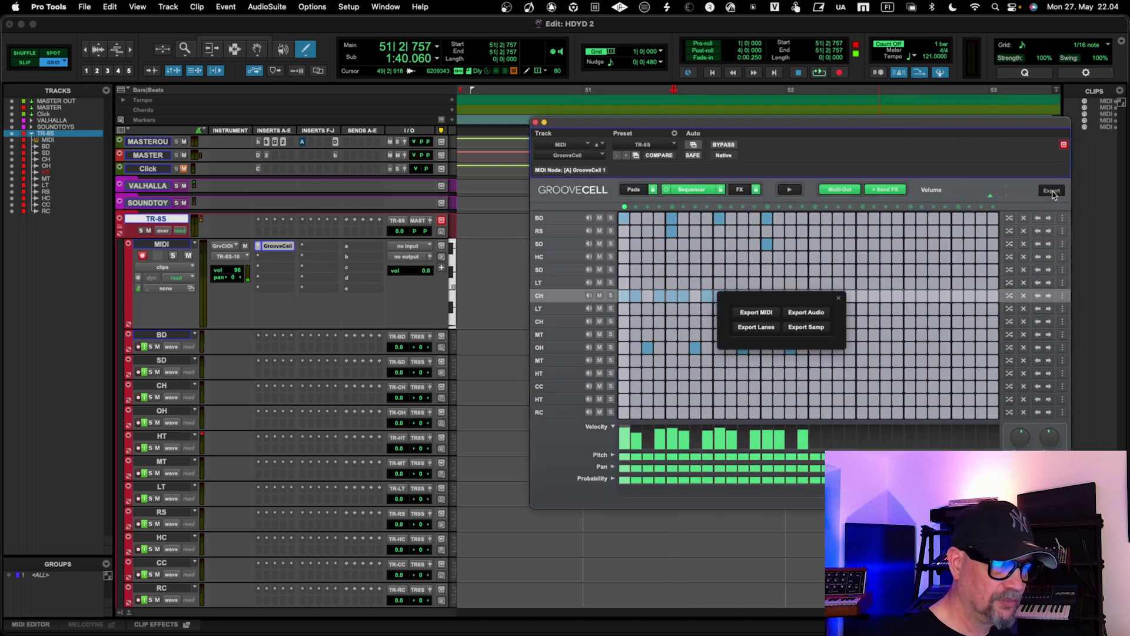
pyautogui.moveTo(759, 315); pyautogui.dragTo(478, 292)
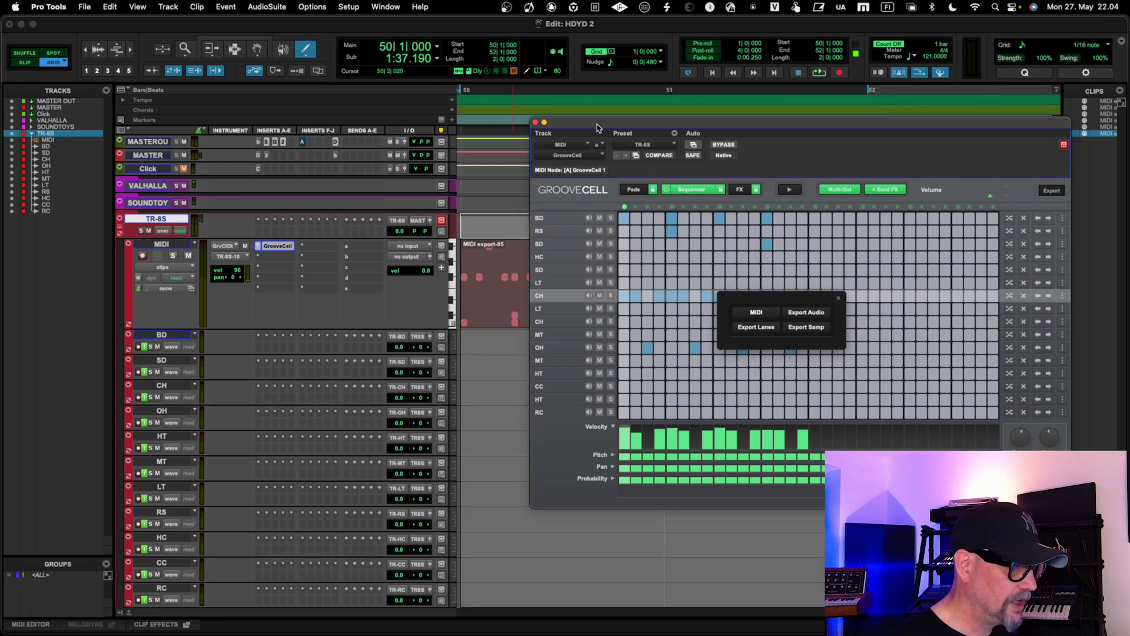
pyautogui.moveTo(597, 128); pyautogui.dragTo(615, 132)
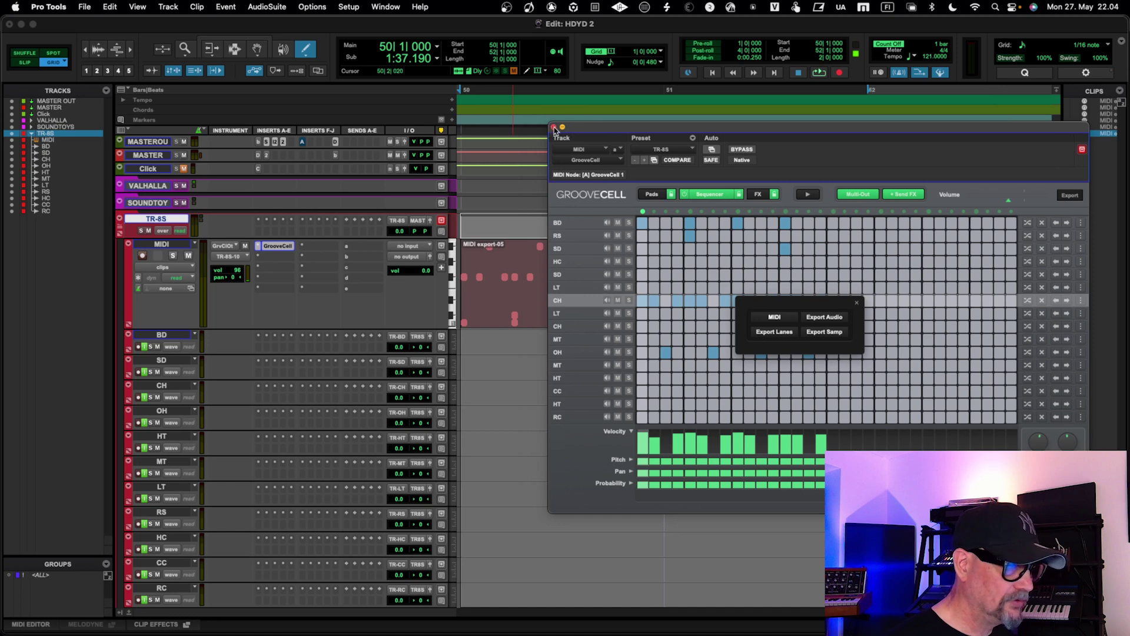
pyautogui.click(858, 304)
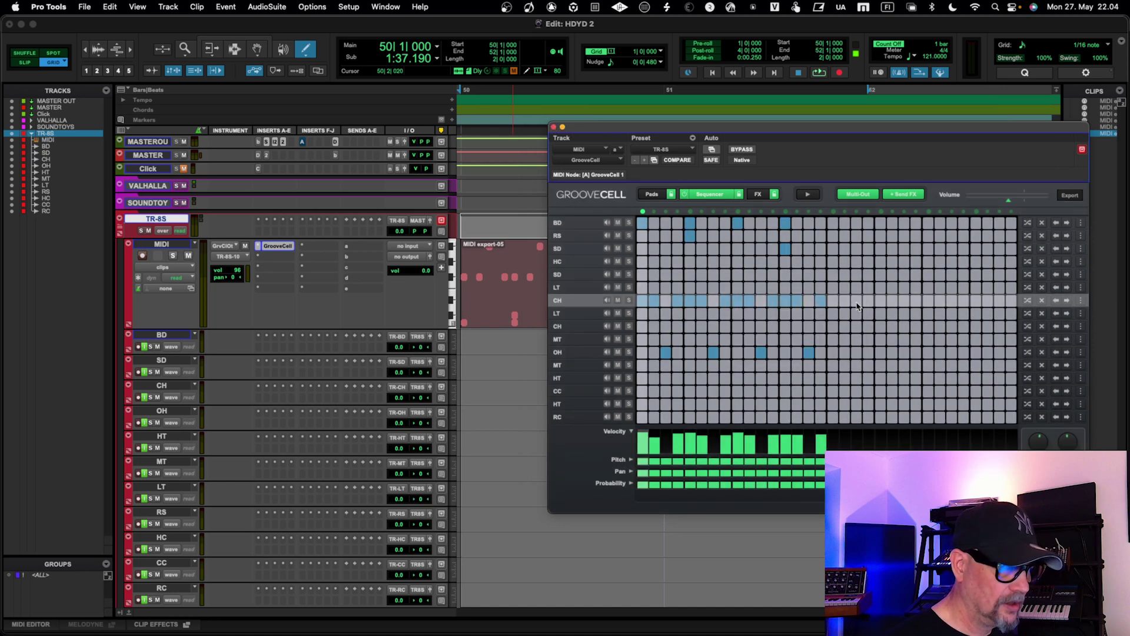
pyautogui.click(554, 127)
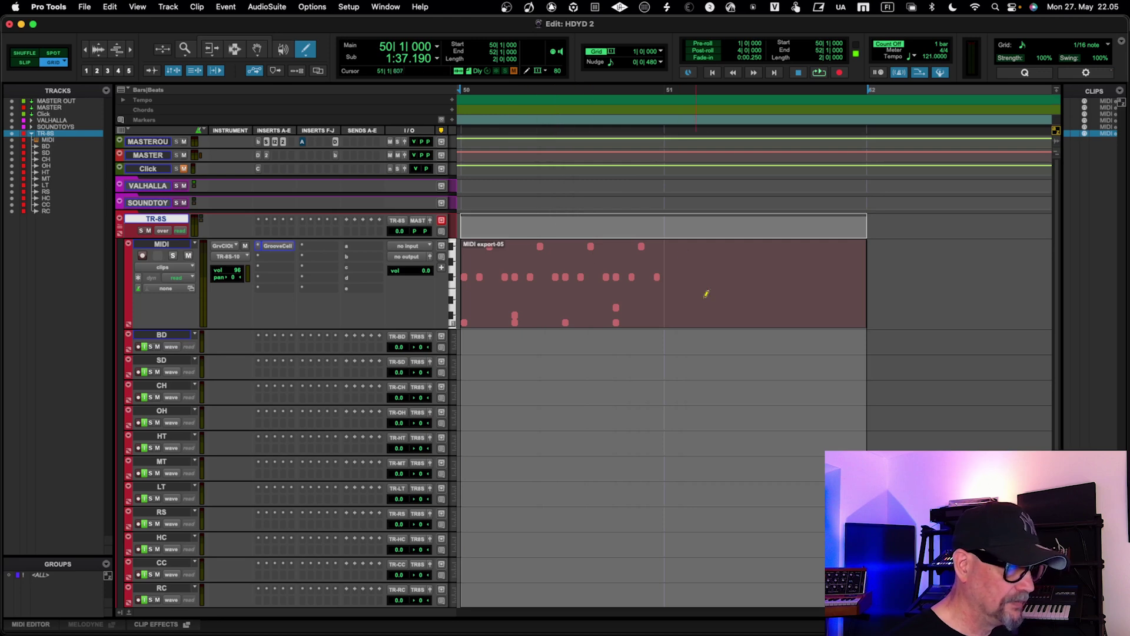
# Trim the end of the exported MIDI clip to bar 51 using the Smart Tool, leaving a one-bar clip
pyautogui.click(258, 43)
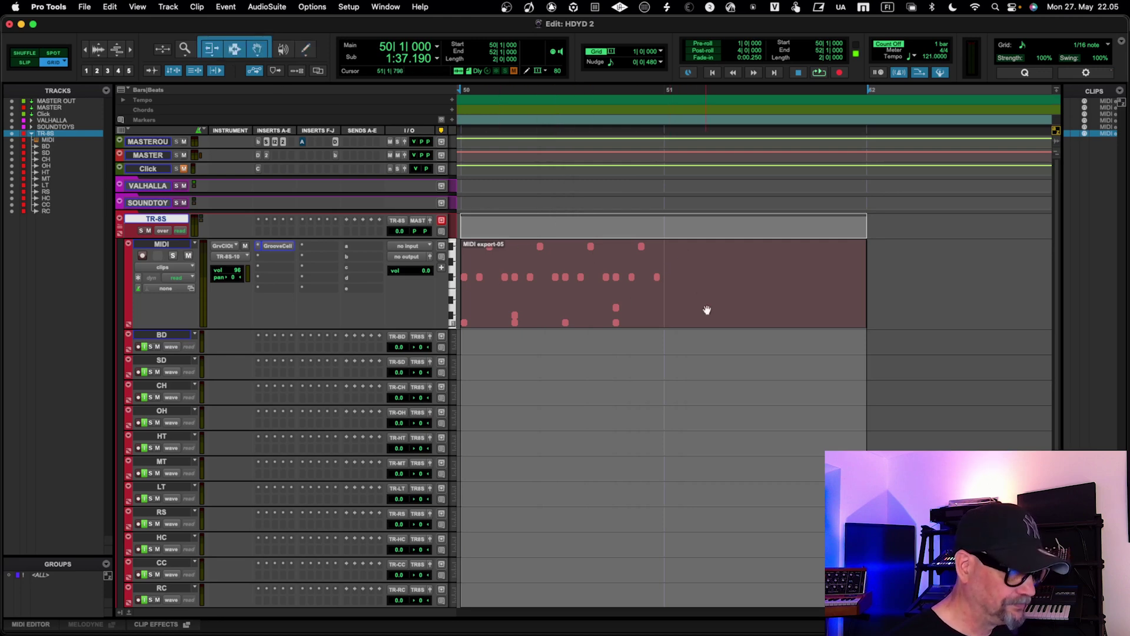
pyautogui.click(863, 264)
pyautogui.click(827, 271)
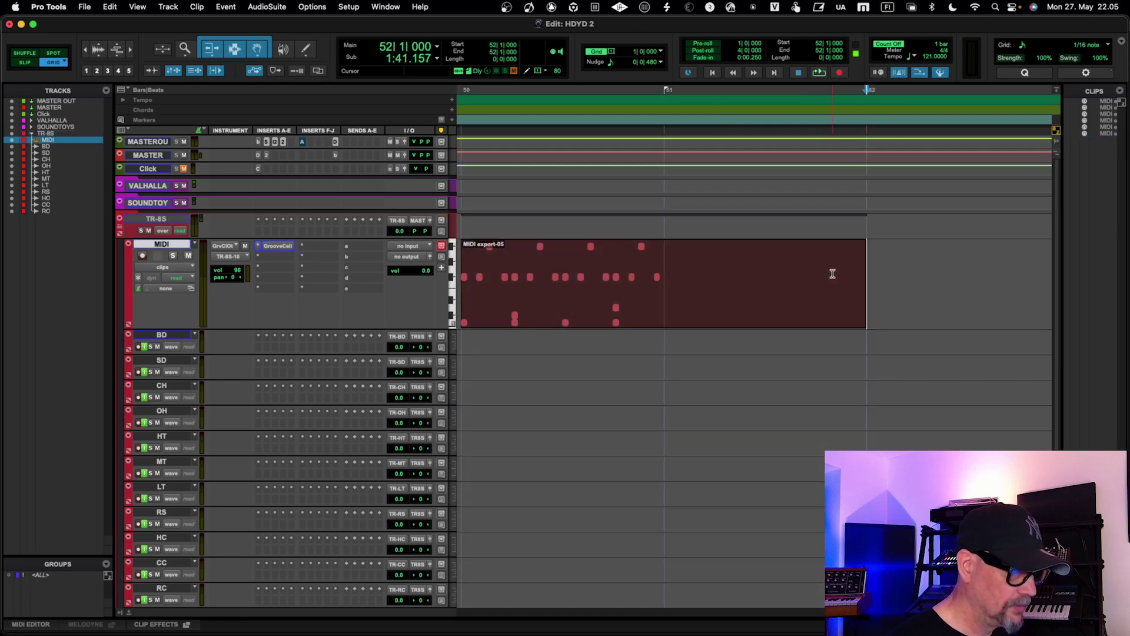
pyautogui.moveTo(849, 268); pyautogui.dragTo(744, 278)
pyautogui.click(736, 275)
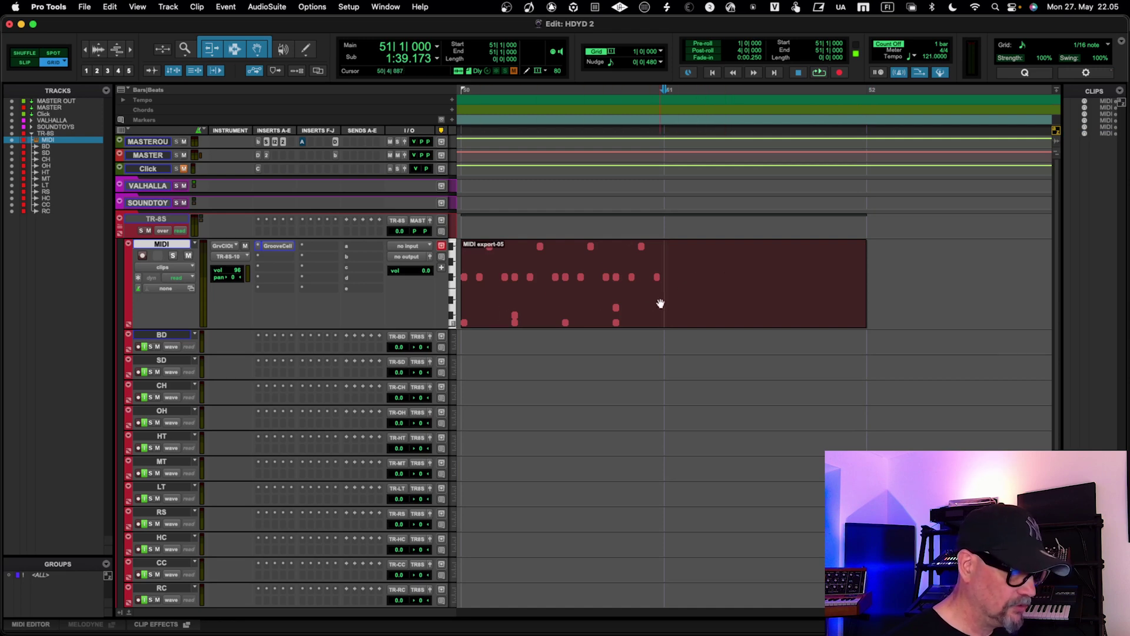
pyautogui.click(636, 298)
pyautogui.click(635, 295)
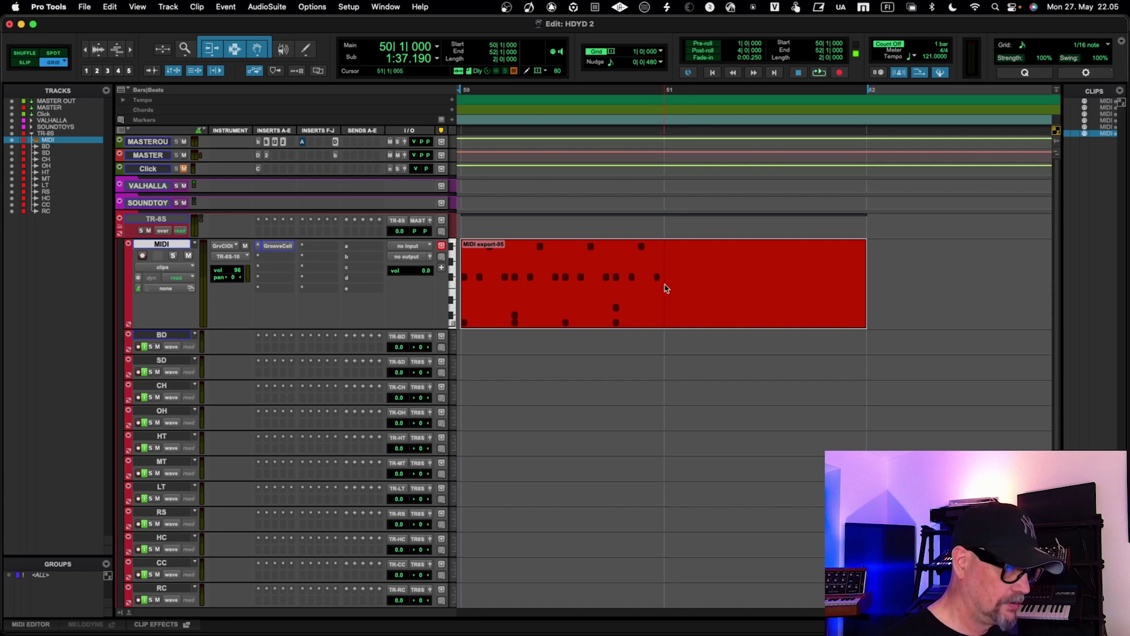
pyautogui.click(666, 245)
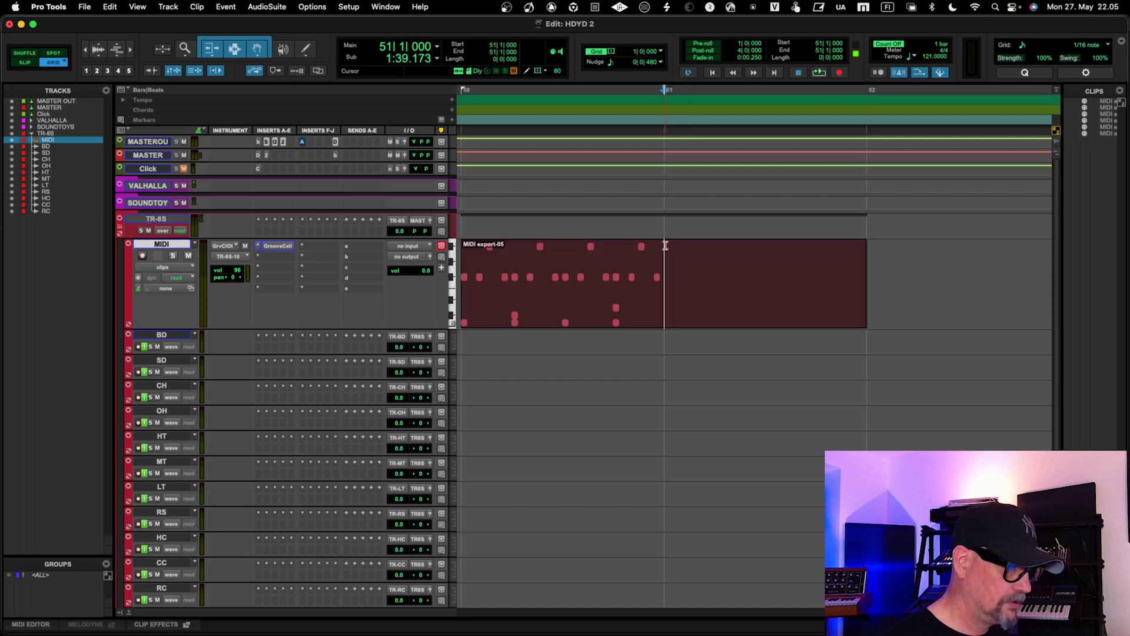
pyautogui.press('s')
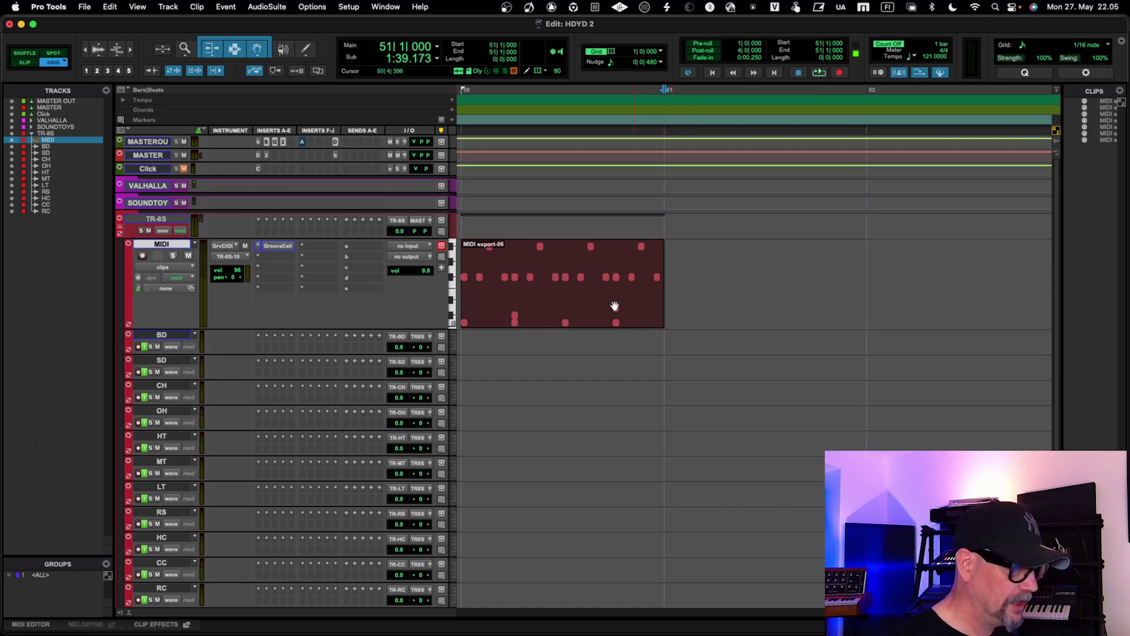
# Select the trimmed MIDI clip at bar 50, play it and stop playback
pyautogui.click(586, 316)
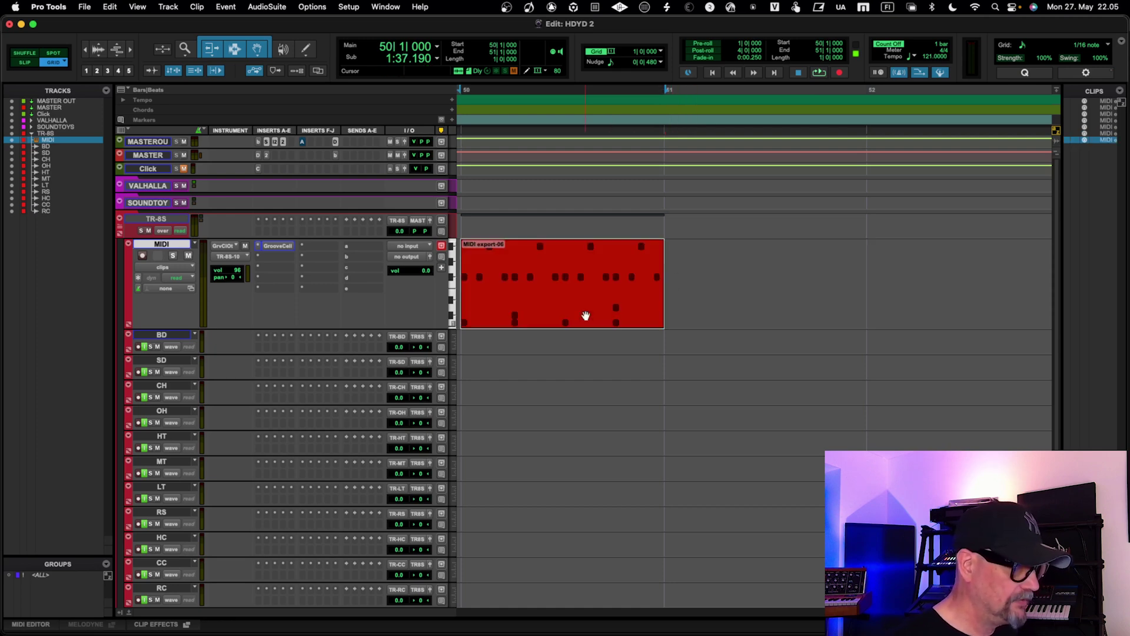
pyautogui.press('space')
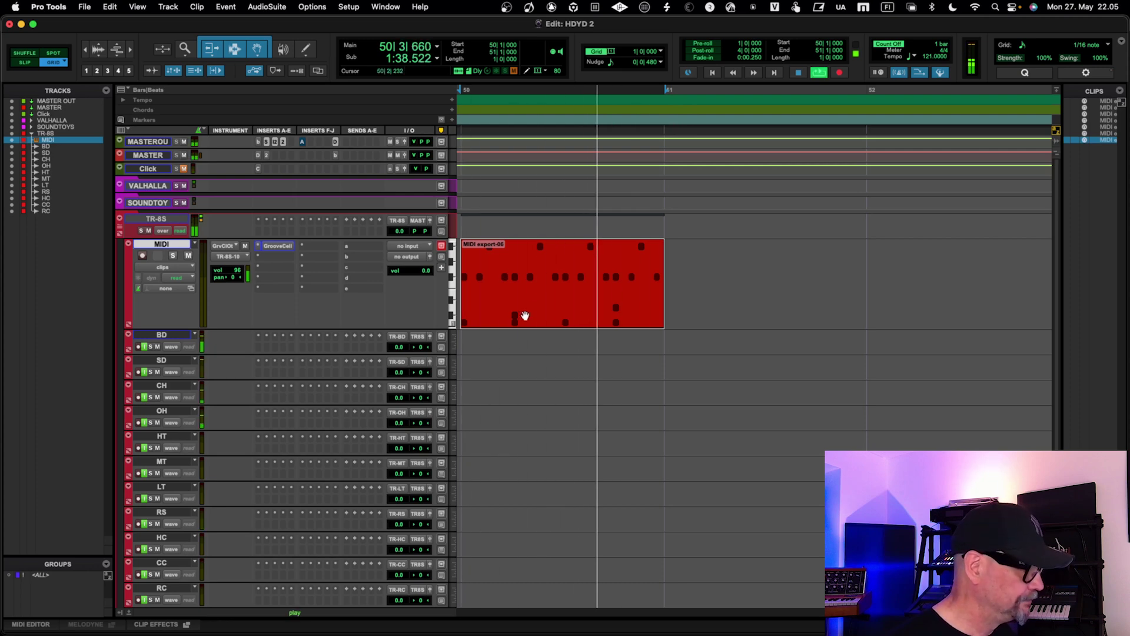
pyautogui.press('space')
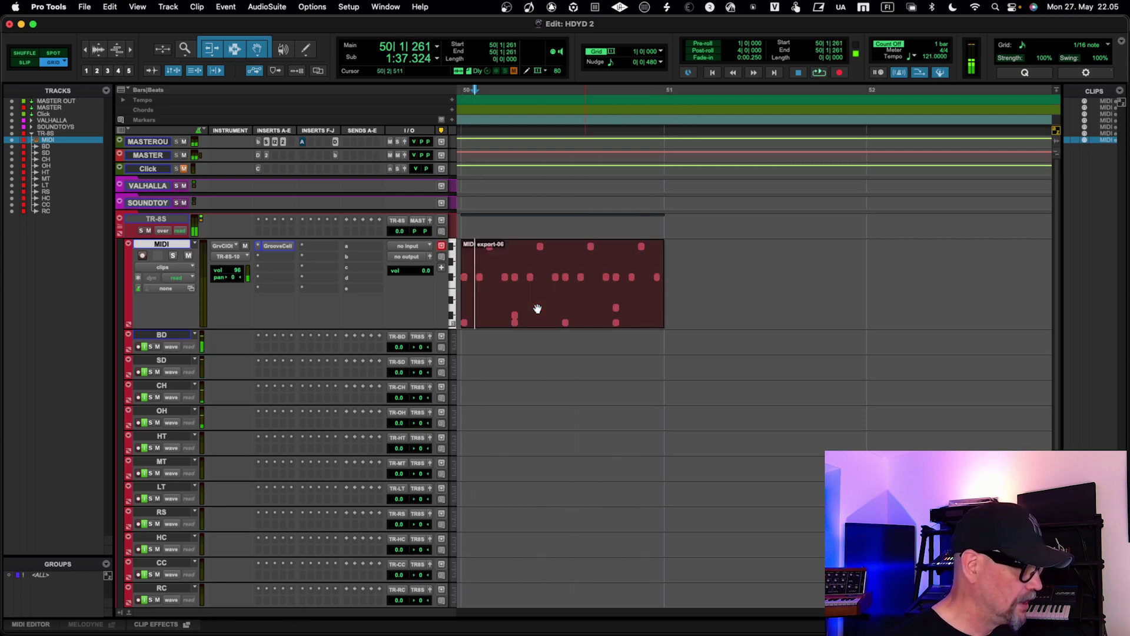
# Reopen GrooveCell on the MIDI track, clear its whole sequencer pattern and close the plug-in
pyautogui.click(280, 246)
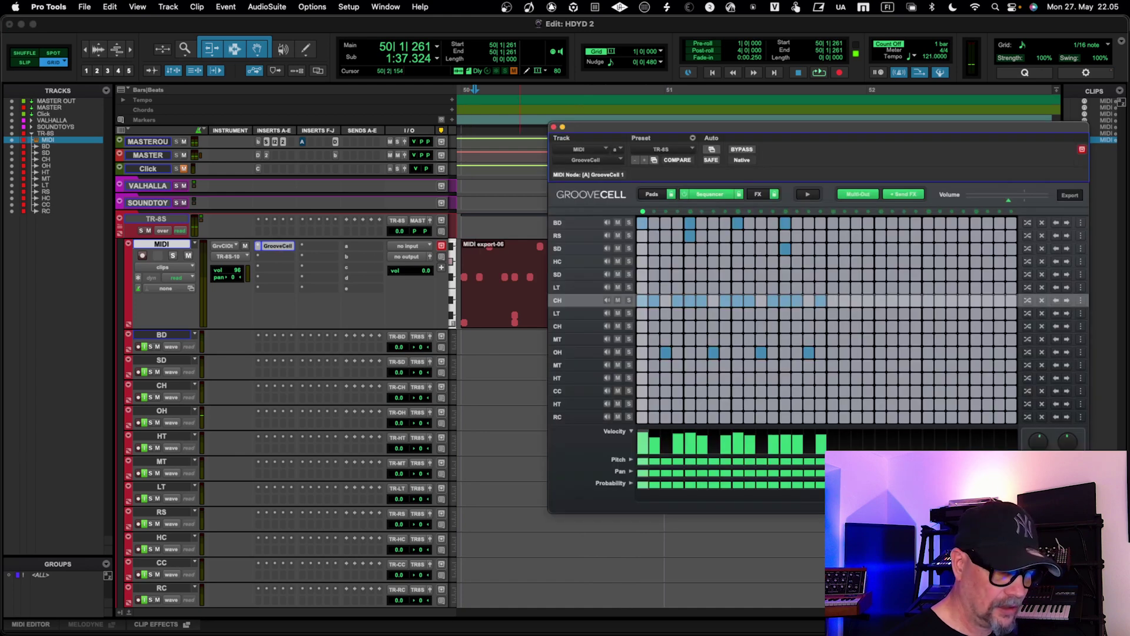
pyautogui.click(1041, 483)
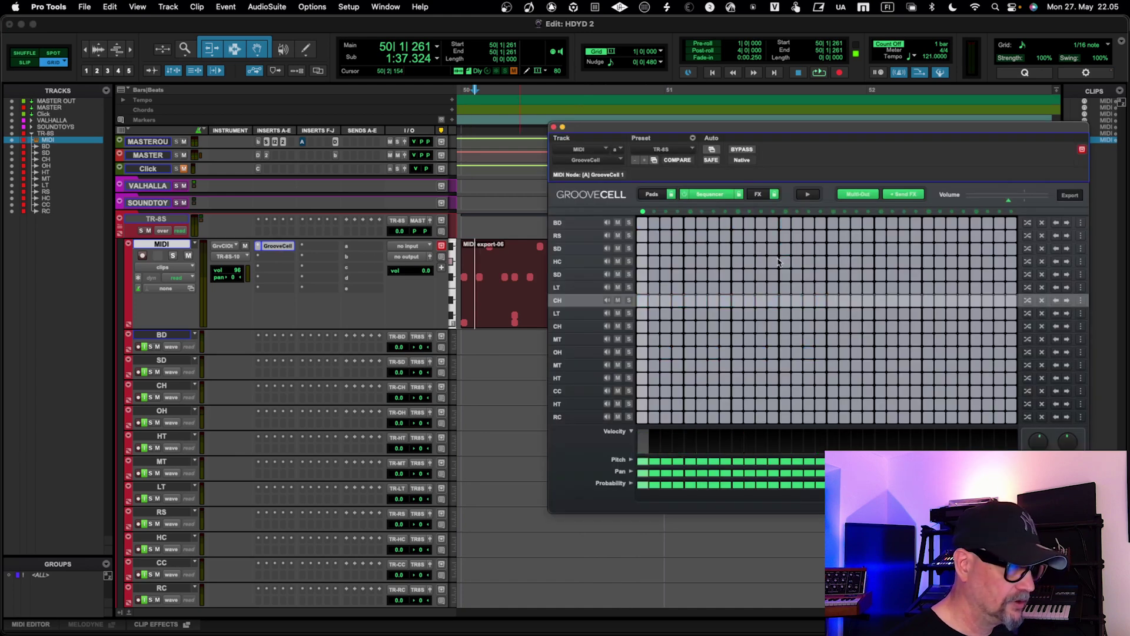
pyautogui.click(553, 127)
# Play the one-bar MIDI clip from its start with GrooveCell's sequencer empty, and stop playback
pyautogui.press('space')
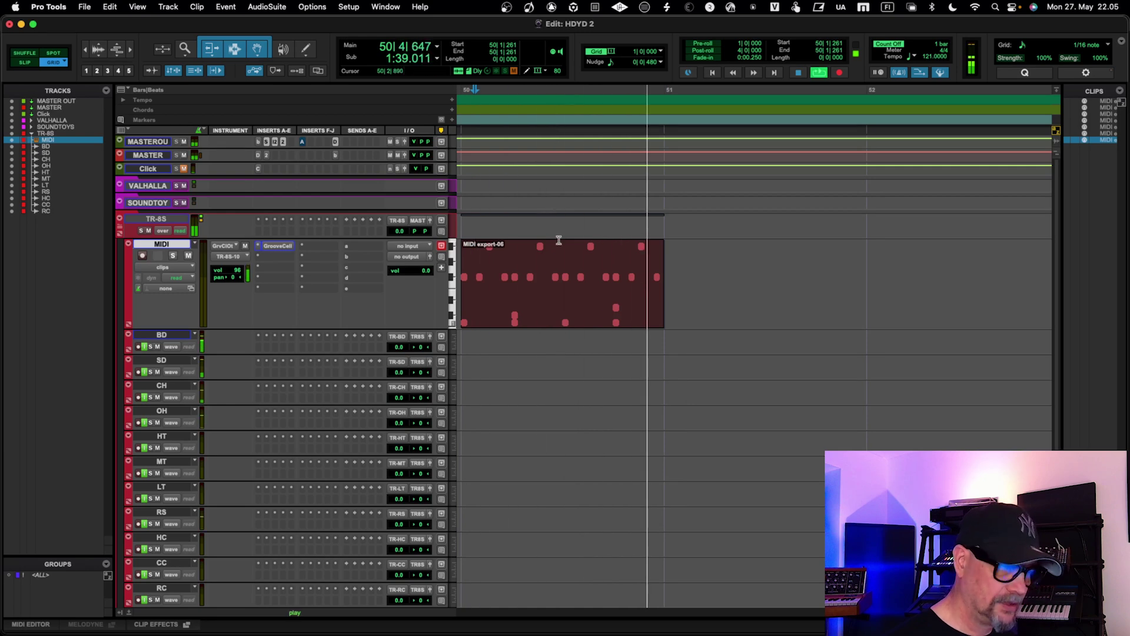
pyautogui.click(573, 316)
pyautogui.press('space')
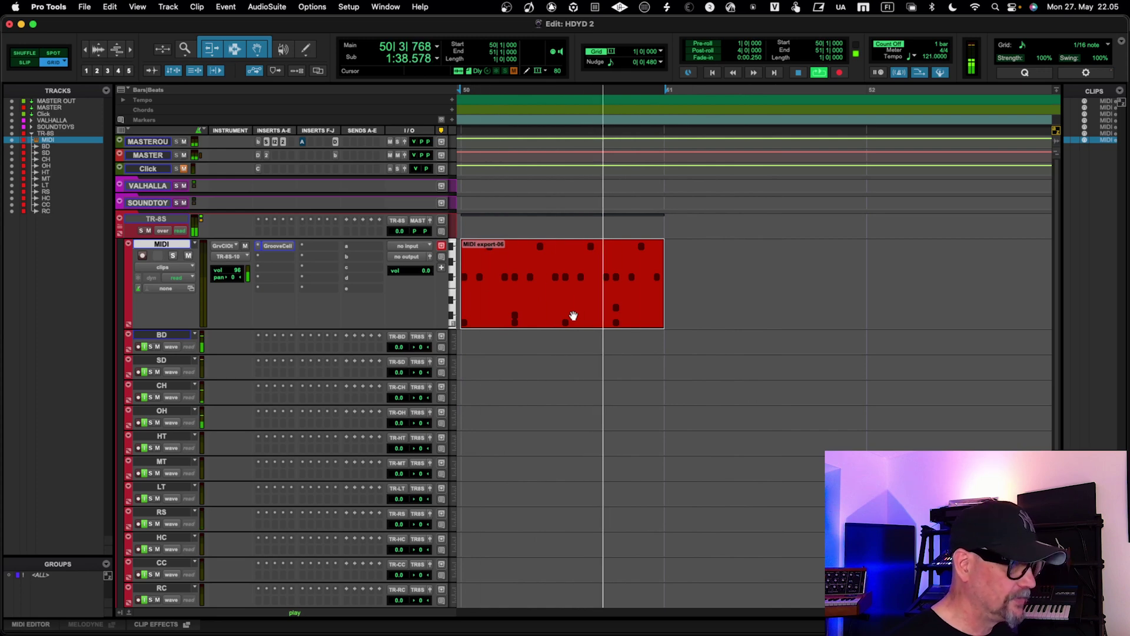
pyautogui.press('space')
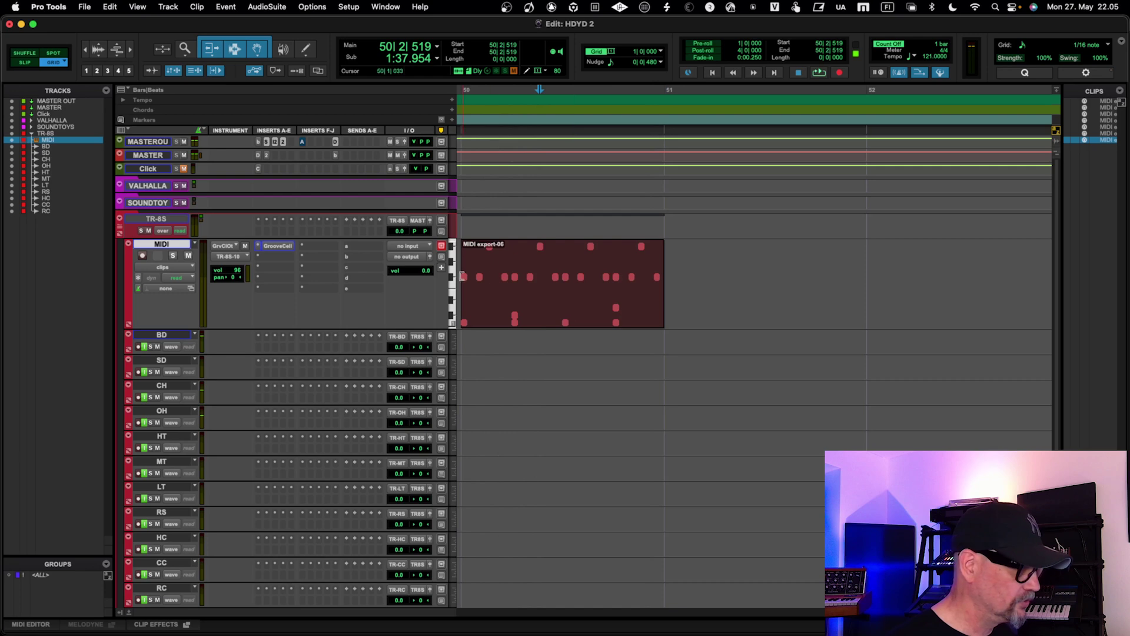
# Open the GrooveCell plug-in on the MIDI track again
pyautogui.click(283, 248)
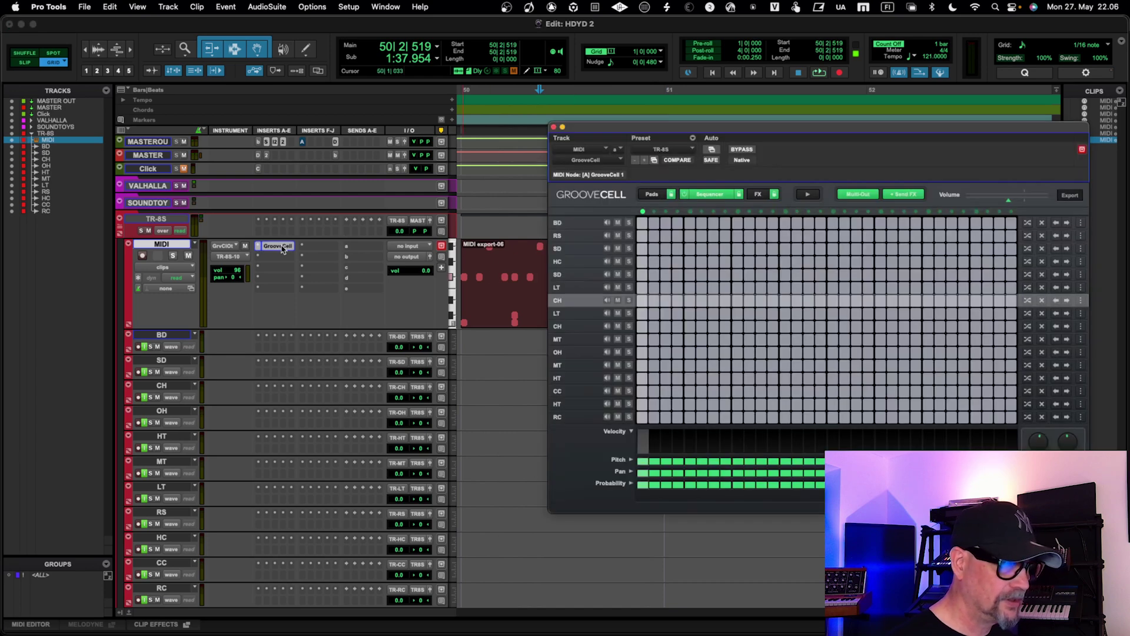